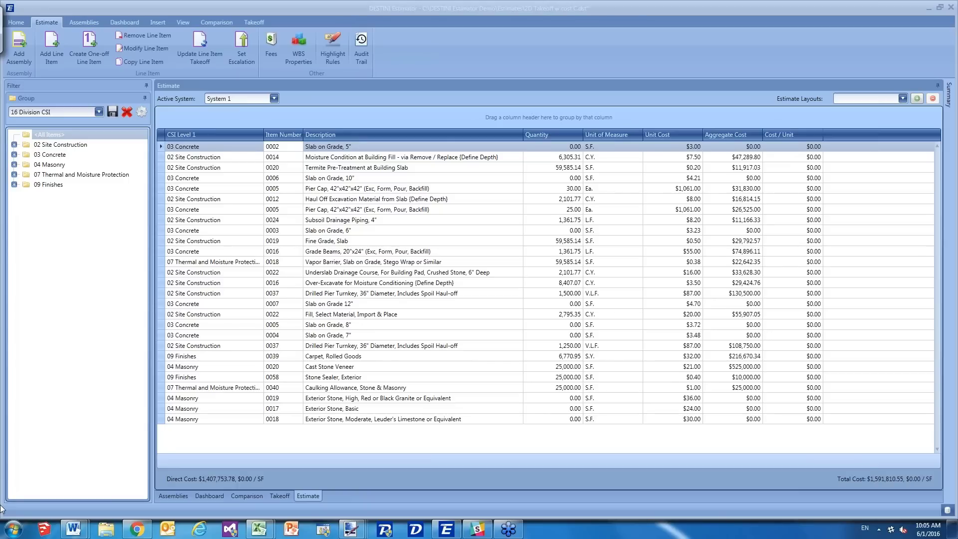
# - Load the A1.0 Floor Plan.pdf drawing for takeoff and show the whole sheet
pyautogui.click(1, 508)
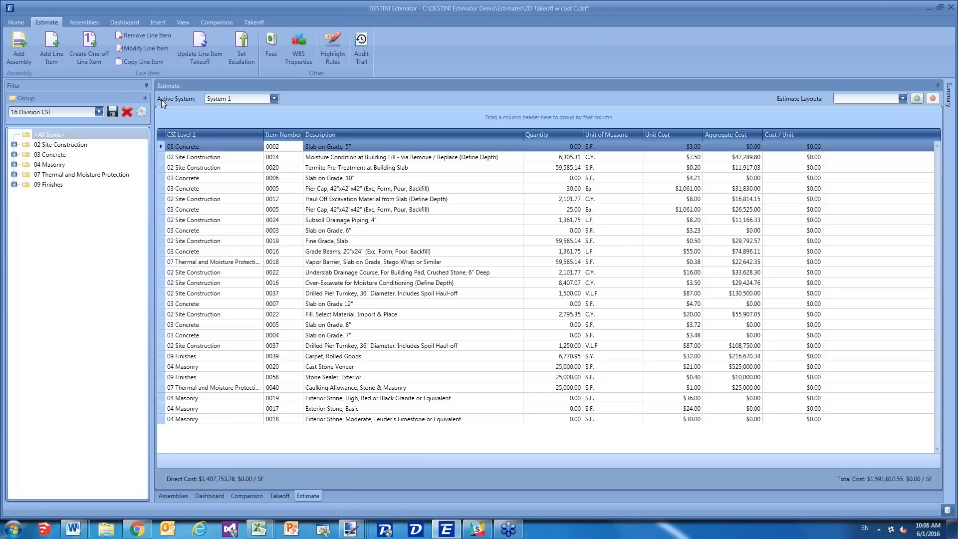
pyautogui.moveTo(161, 100)
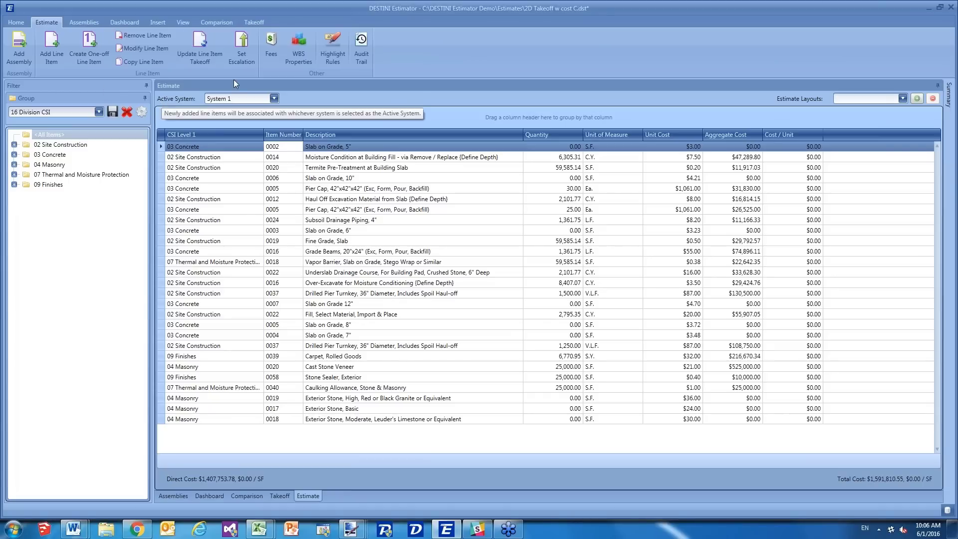
pyautogui.click(253, 22)
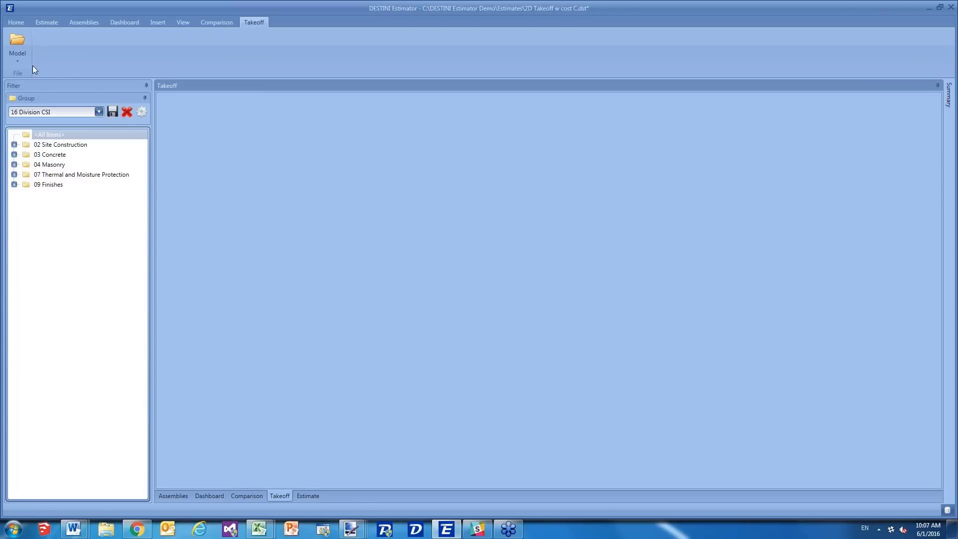
pyautogui.click(20, 61)
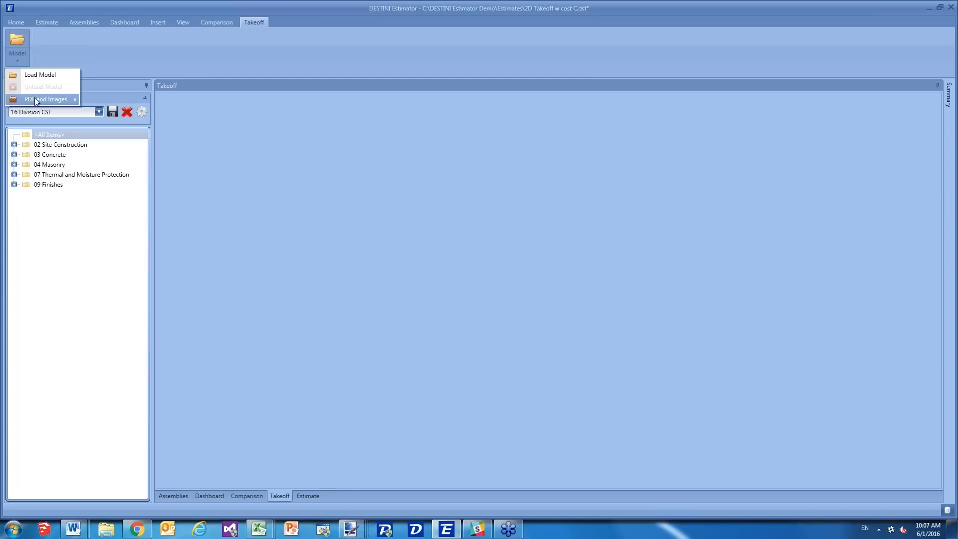
pyautogui.moveTo(35, 102)
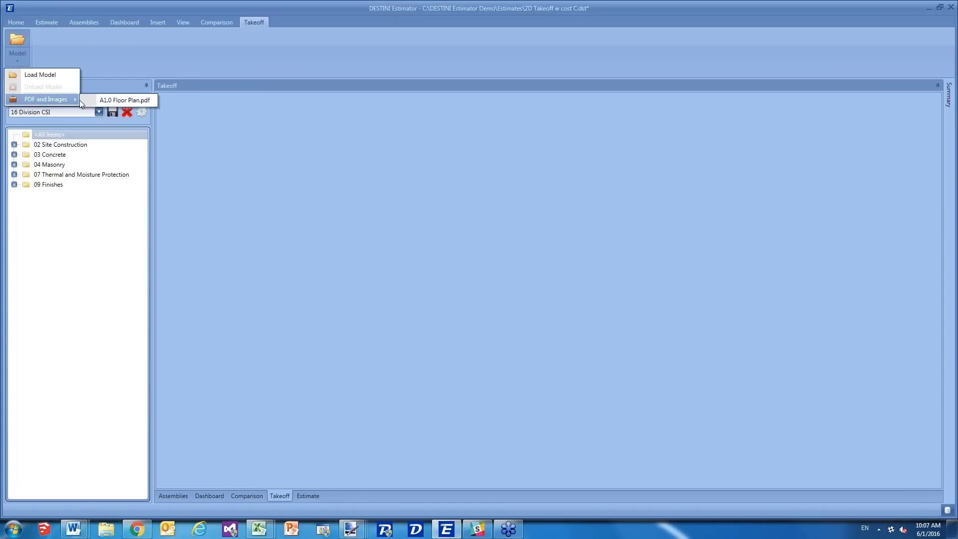
pyautogui.click(129, 101)
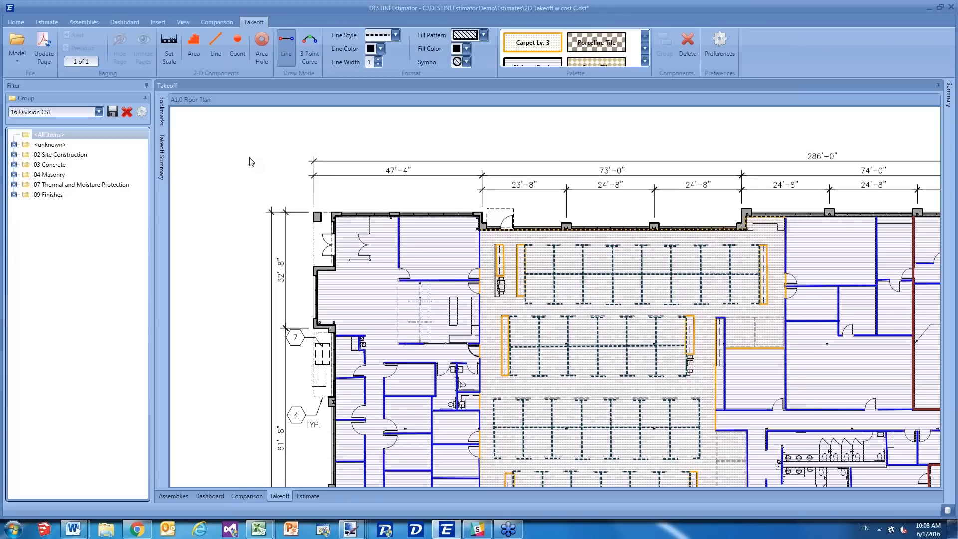
pyautogui.scroll(-1, 252, 161)
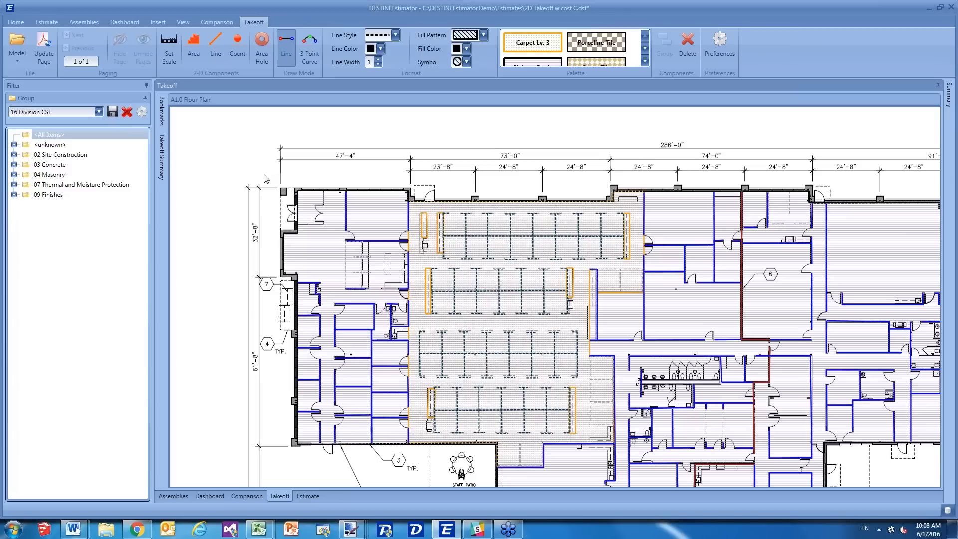
pyautogui.scroll(-3, 262, 318)
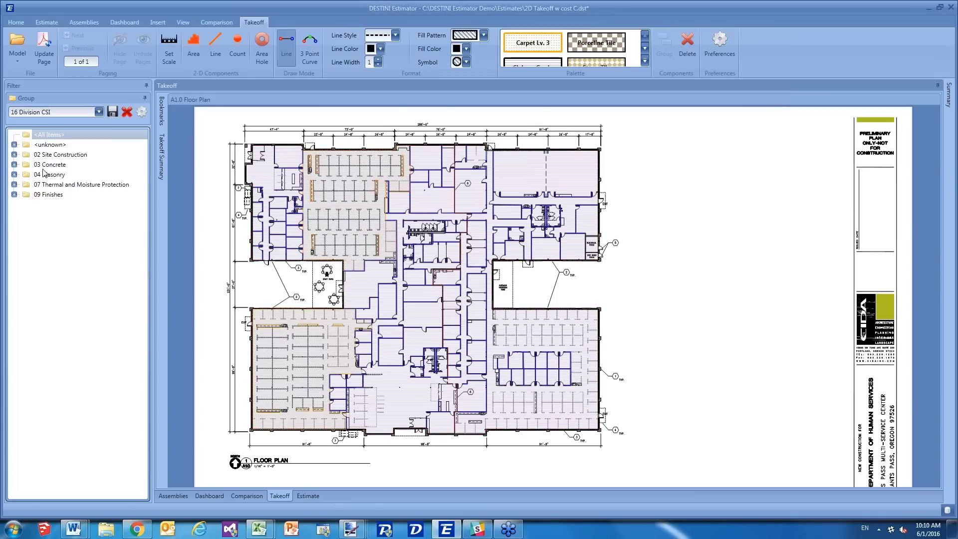
# - Review the plan's takeoff components filtered by 09 Finishes, 07 Thermal and Moisture Protection, and 02 Site Construction
pyautogui.click(46, 196)
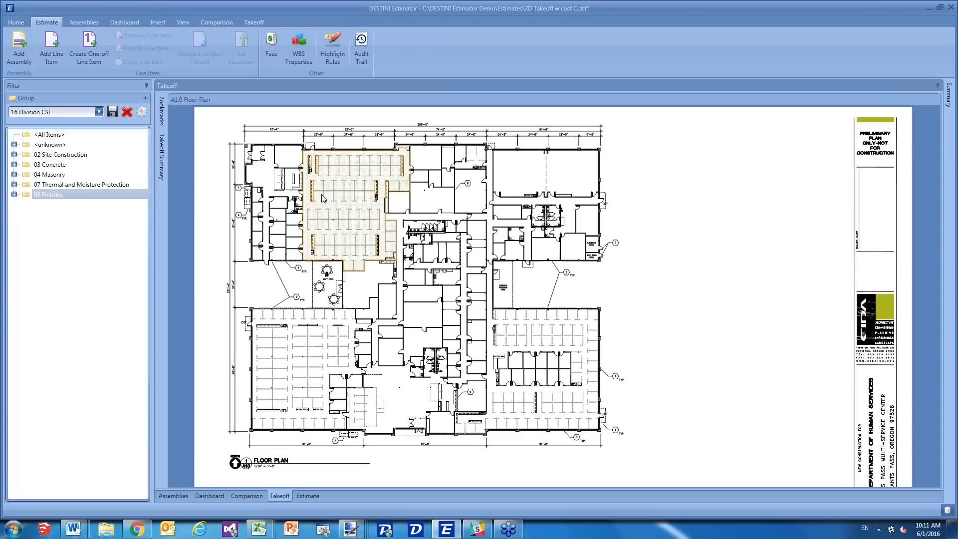
pyautogui.click(322, 198)
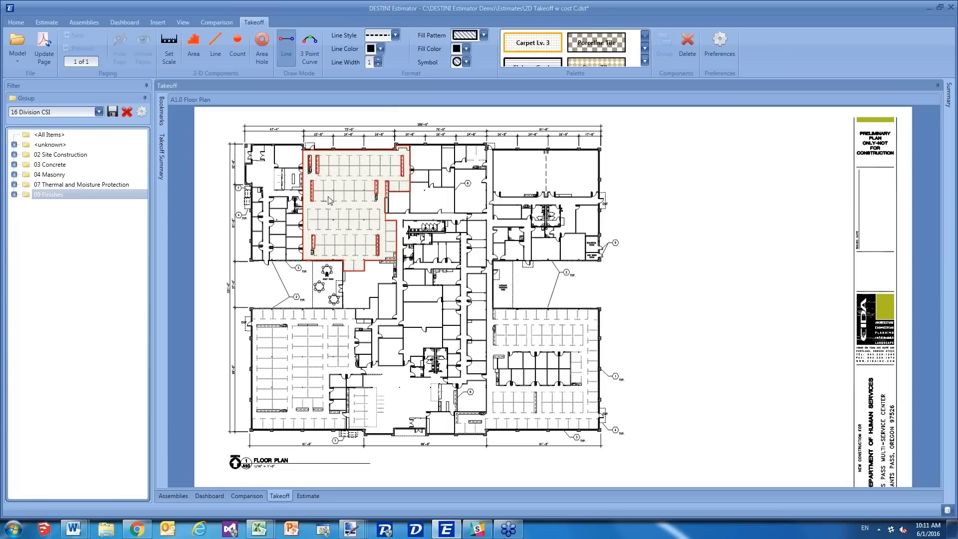
pyautogui.click(58, 187)
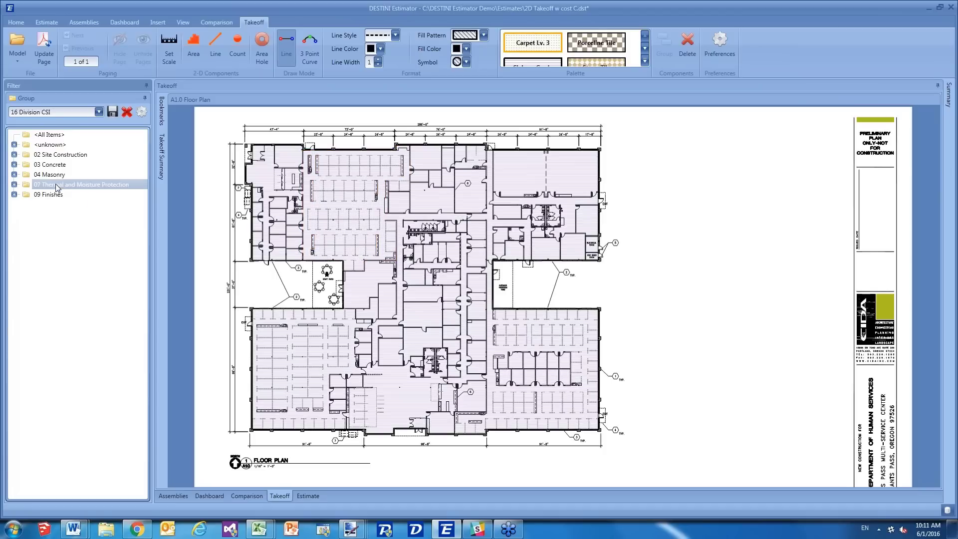
pyautogui.click(47, 154)
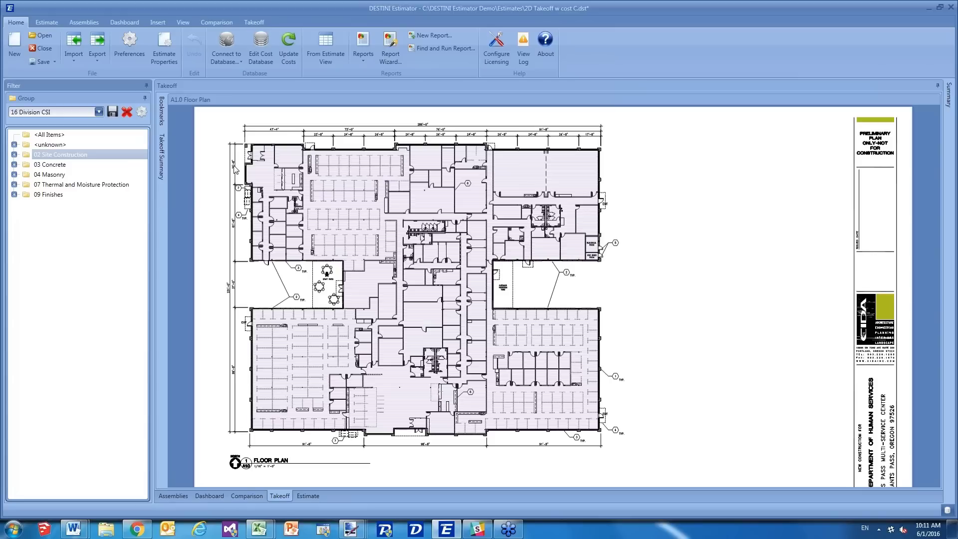
# - Filter the plan to the <unknown> components and select the walls around the upper middle block of rooms
pyautogui.click(49, 145)
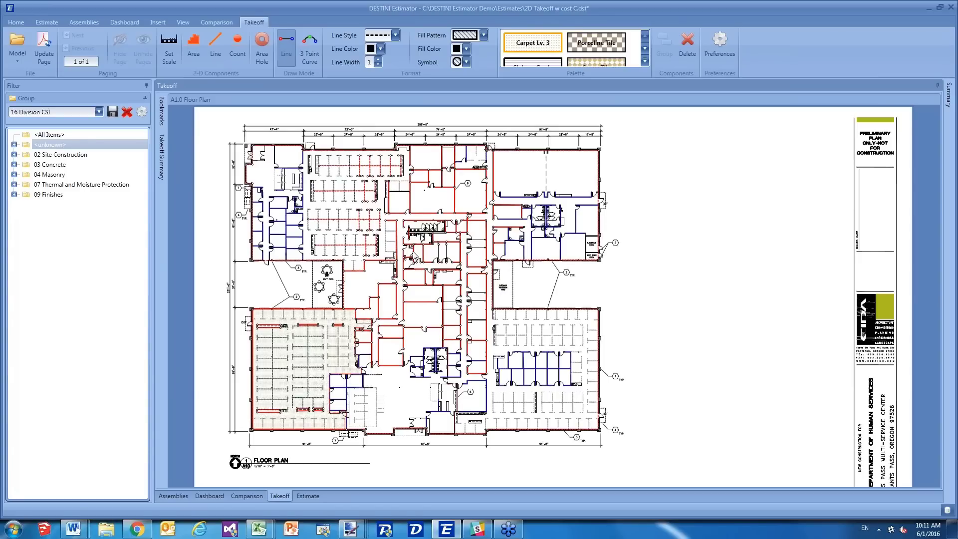
pyautogui.scroll(1, 413, 254)
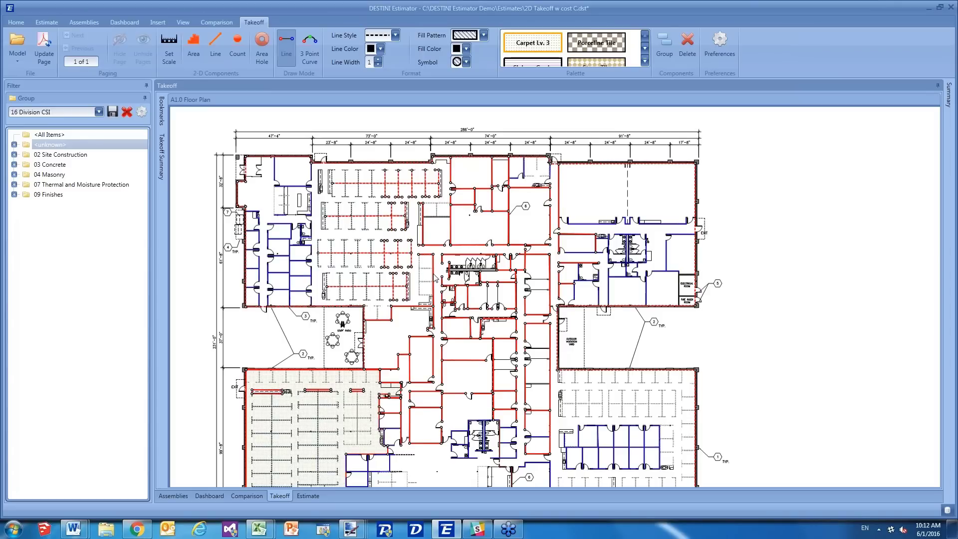
pyautogui.click(437, 255)
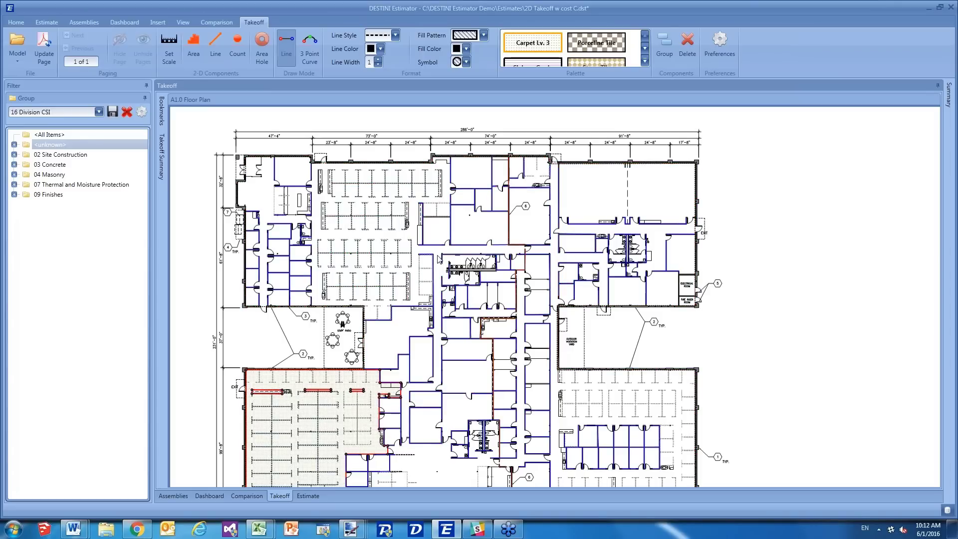
pyautogui.click(545, 236)
pyautogui.moveTo(552, 248); pyautogui.dragTo(445, 149)
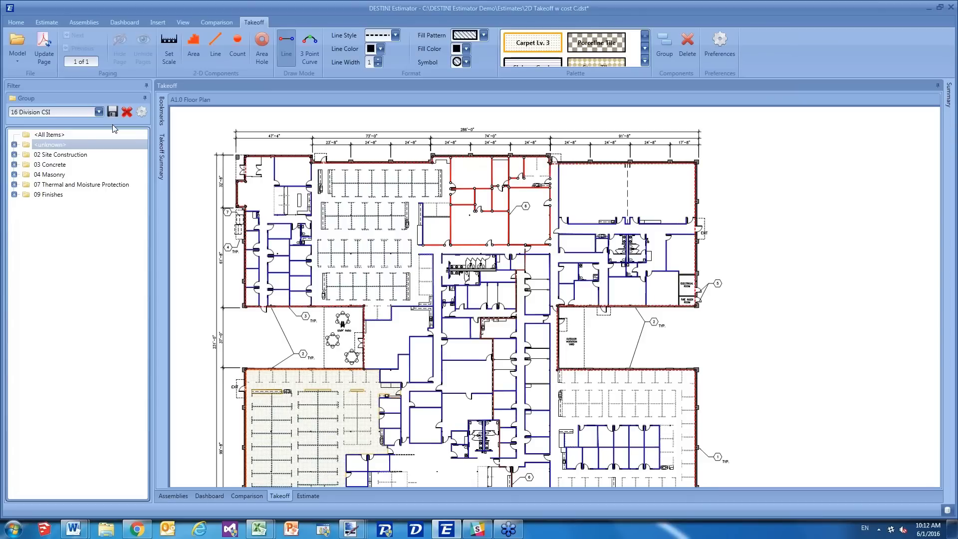
# - Search the assemblies for "1 hr" and start an assembly takeoff with 1Hr. Wall for the selected walls
pyautogui.click(46, 23)
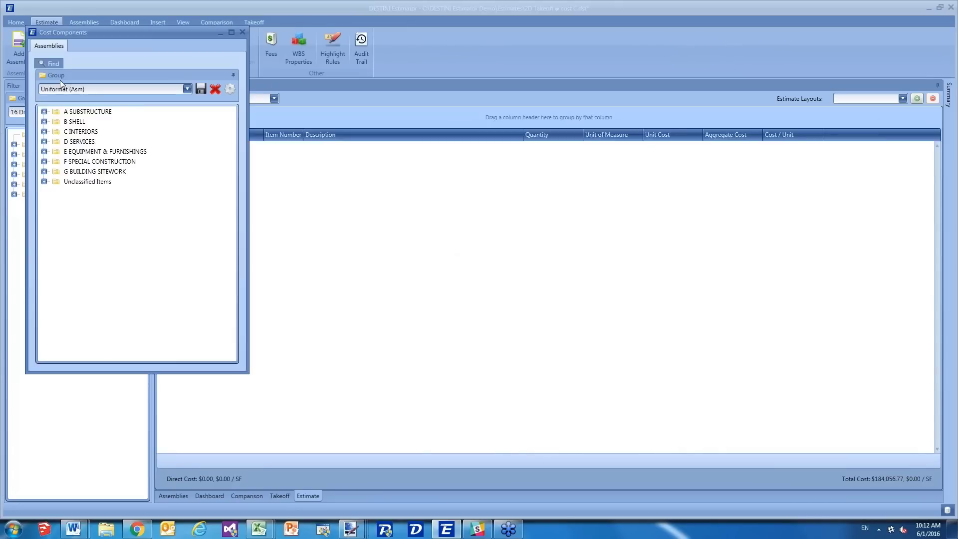
pyautogui.click(50, 64)
pyautogui.write('1 hr')
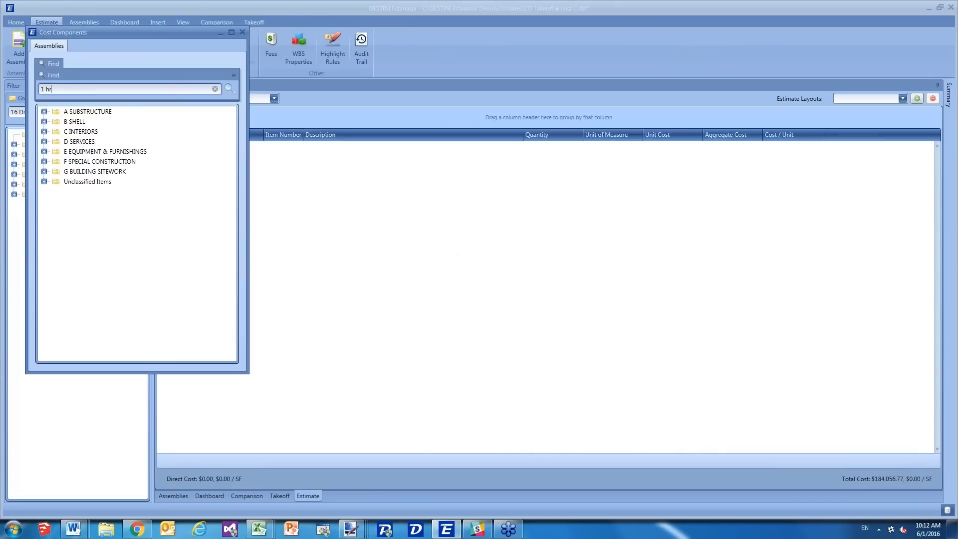
pyautogui.press('Return')
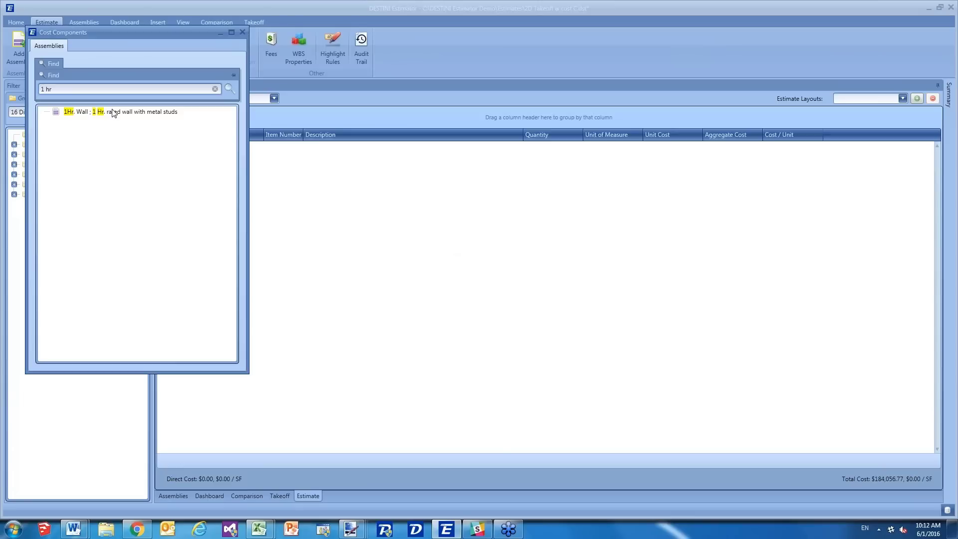
pyautogui.click(114, 112)
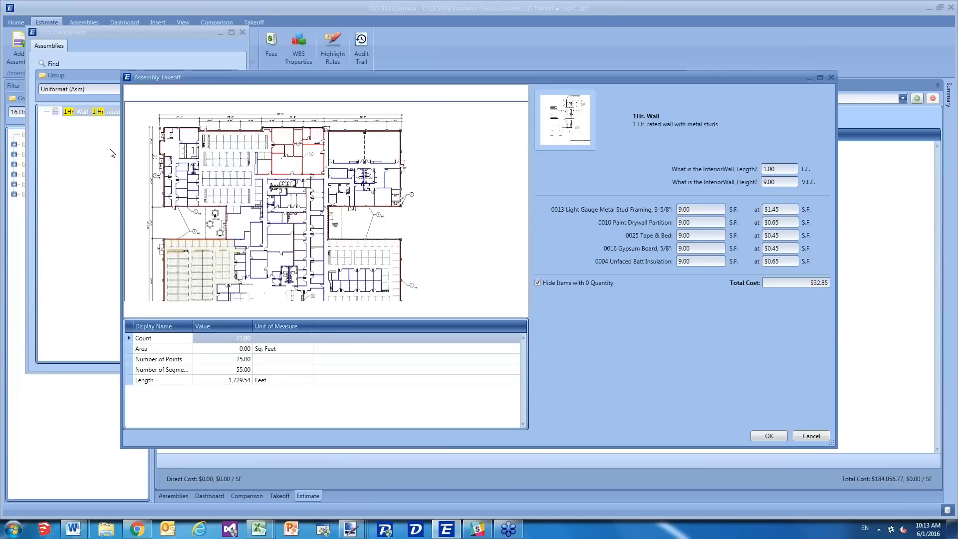
# - View the 1Hr. Wall assembly image and associate the selected components' Length with the InteriorWall_Length variable
pyautogui.click(569, 130)
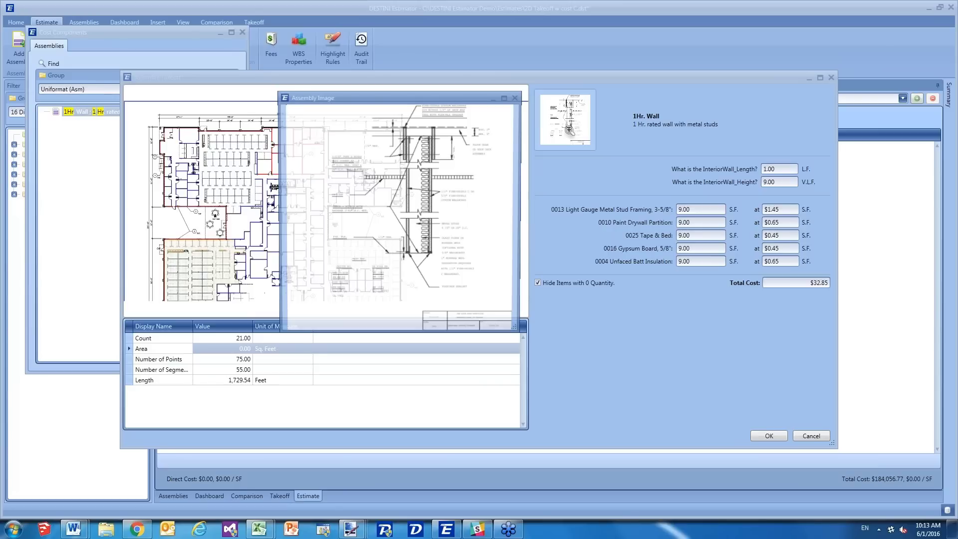
pyautogui.click(451, 63)
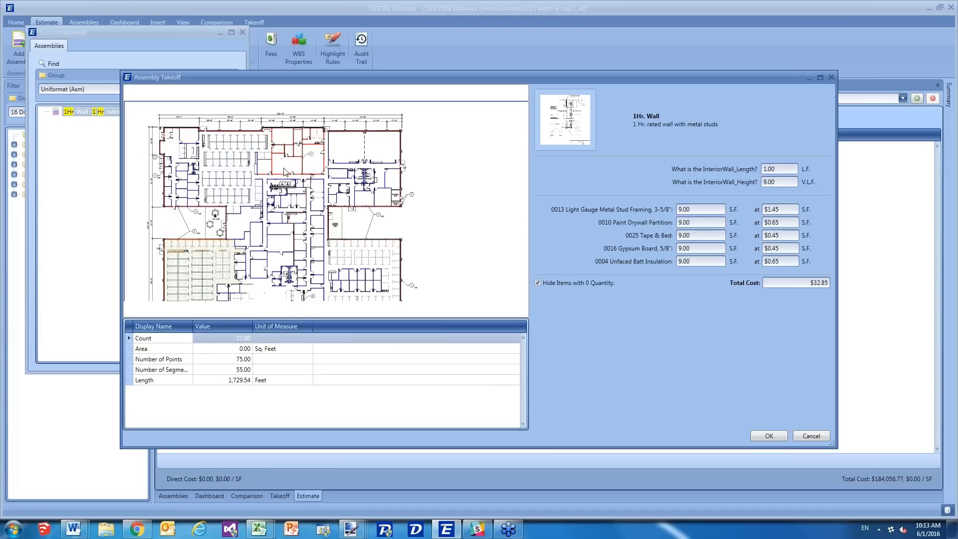
pyautogui.click(188, 358)
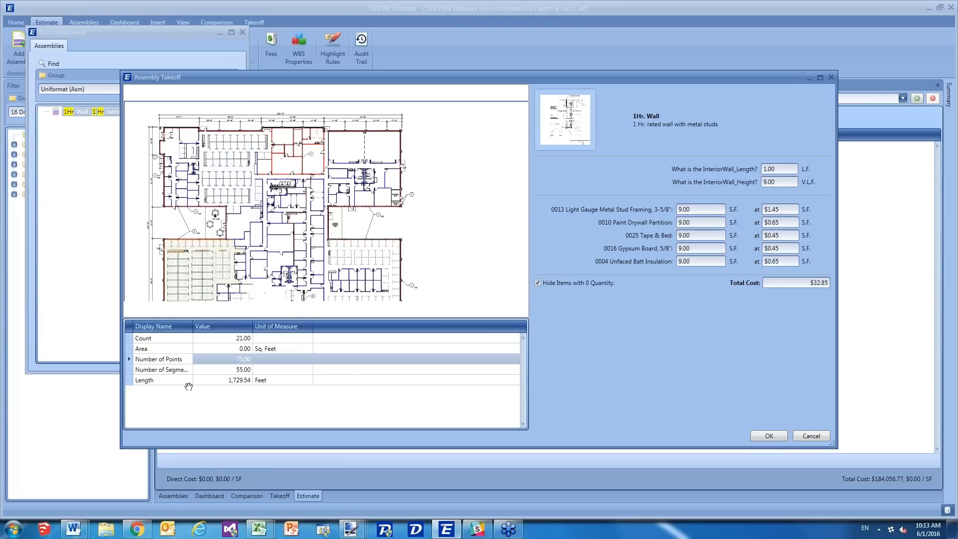
pyautogui.click(189, 382)
pyautogui.click(192, 338)
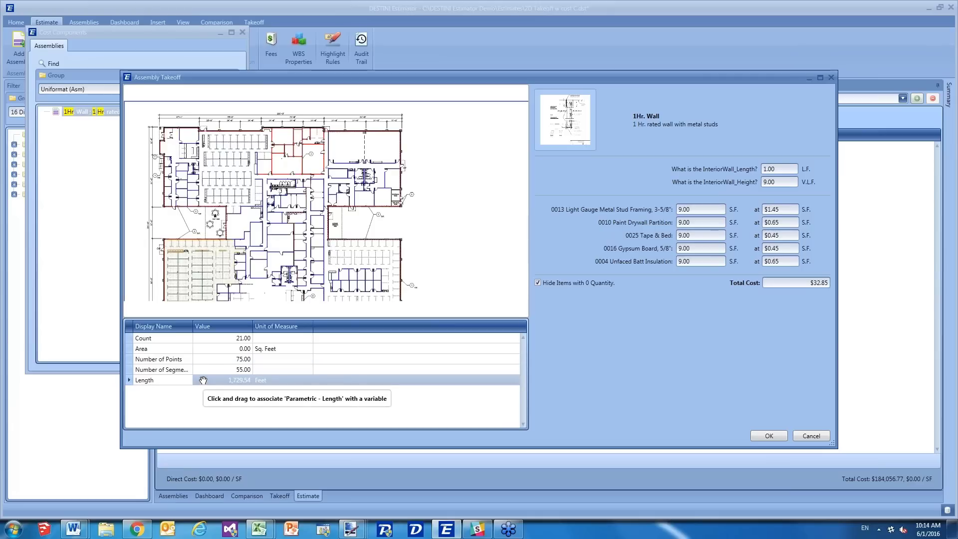
pyautogui.moveTo(203, 381)
pyautogui.mouseDown()
pyautogui.moveTo(253, 380)
pyautogui.moveTo(355, 211)
pyautogui.moveTo(323, 157)
pyautogui.moveTo(291, 152)
pyautogui.moveTo(404, 165)
pyautogui.moveTo(500, 236)
pyautogui.moveTo(647, 180)
pyautogui.moveTo(750, 183)
pyautogui.moveTo(774, 170)
pyautogui.mouseUp()
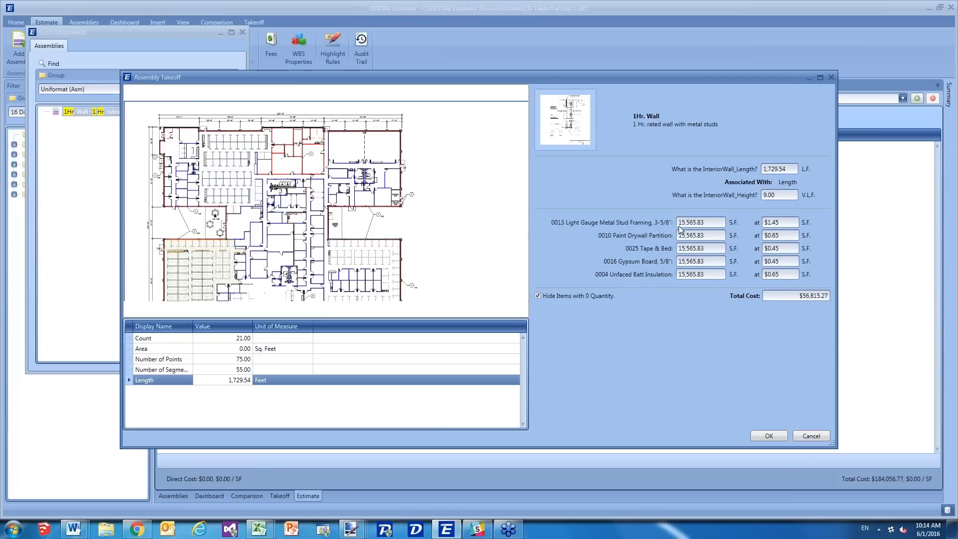
# - Accept the 1Hr. Wall takeoff with its default unit costs and close the Cost Components window
pyautogui.click(786, 223)
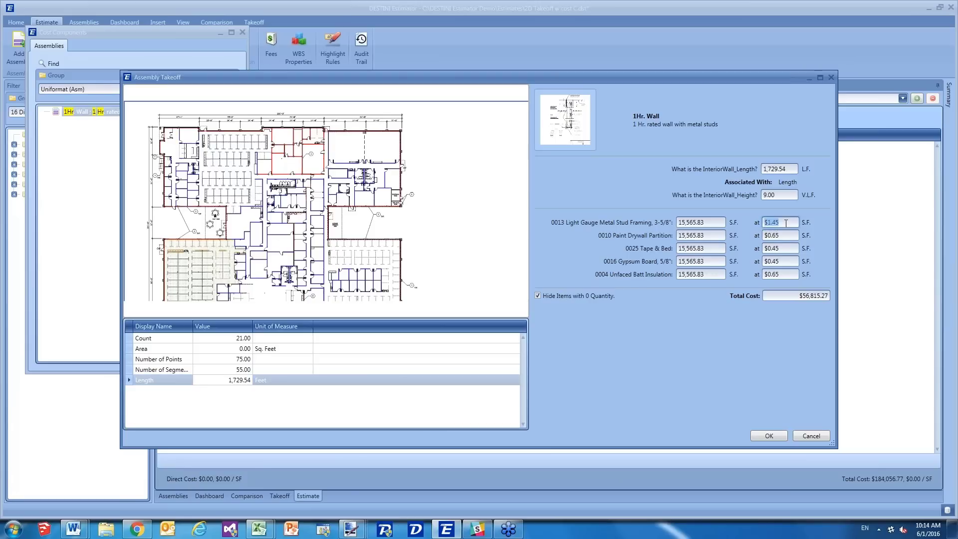
pyautogui.click(779, 297)
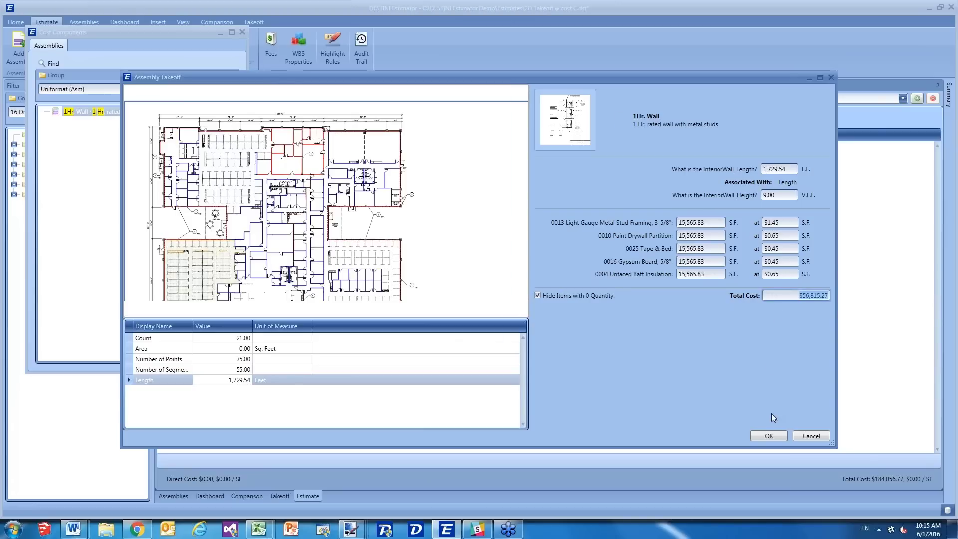
pyautogui.click(780, 436)
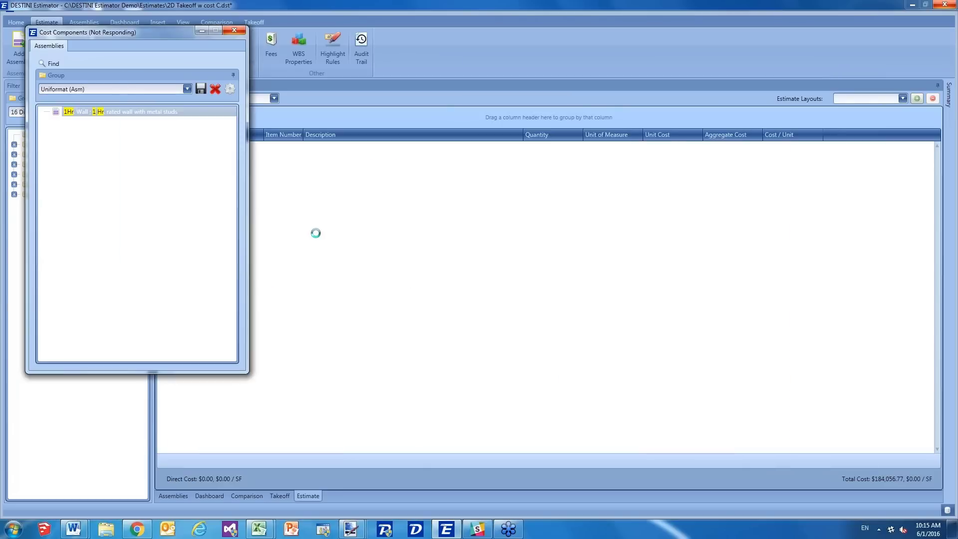
pyautogui.click(236, 31)
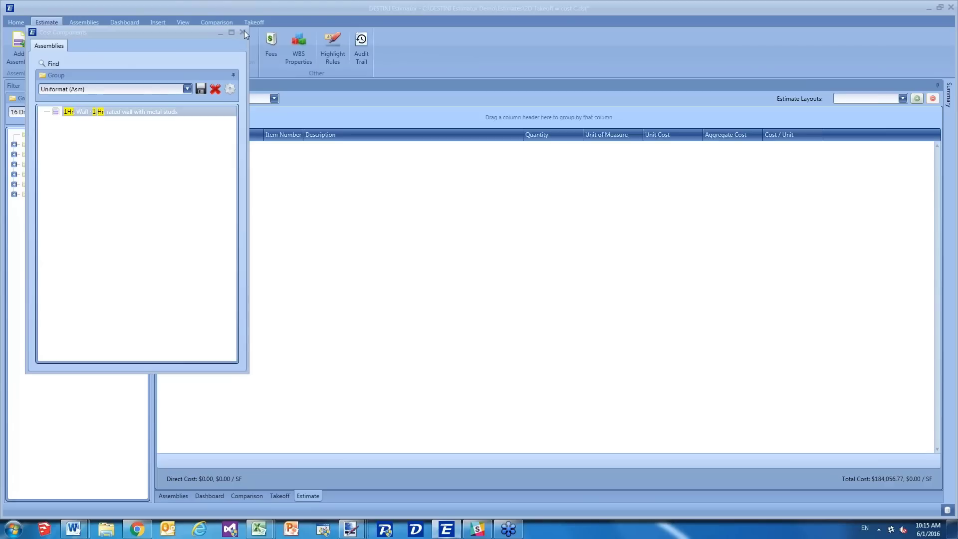
# - Return to the floor plan takeoff and show only the components assigned to 09 Finishes
pyautogui.click(279, 496)
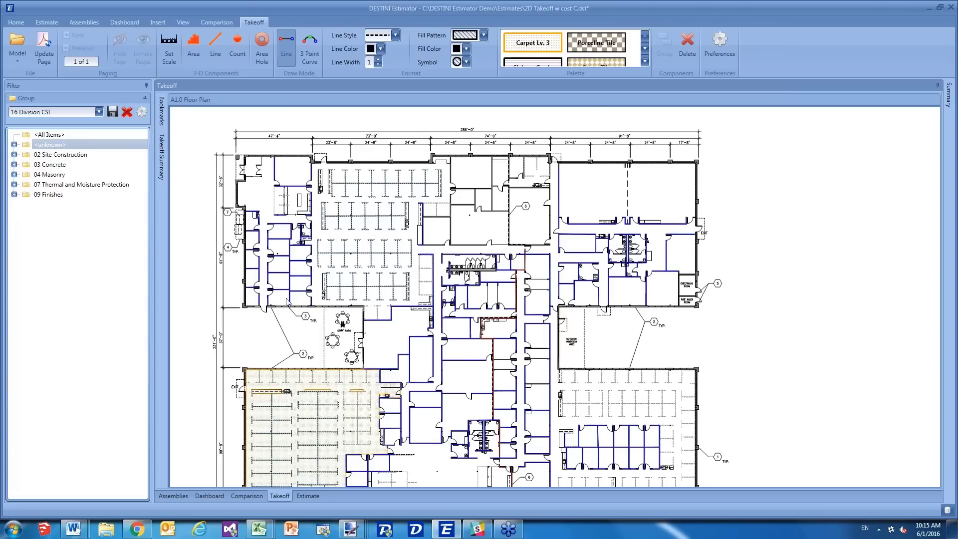
pyautogui.click(259, 232)
pyautogui.click(412, 179)
pyautogui.click(48, 196)
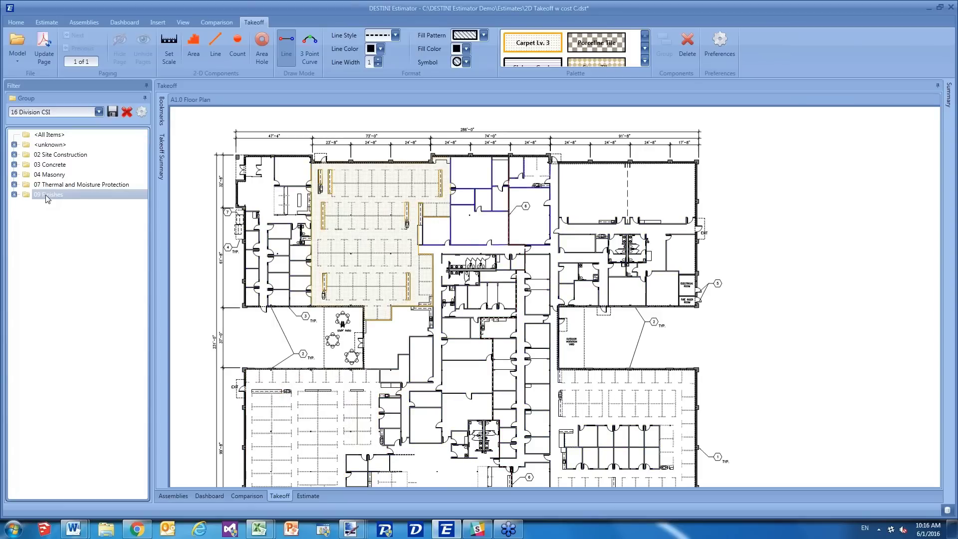
# - Inspect the drawing information, assemblies and line items of one 1 Hr. Wall component in the upper middle rooms
pyautogui.click(494, 185)
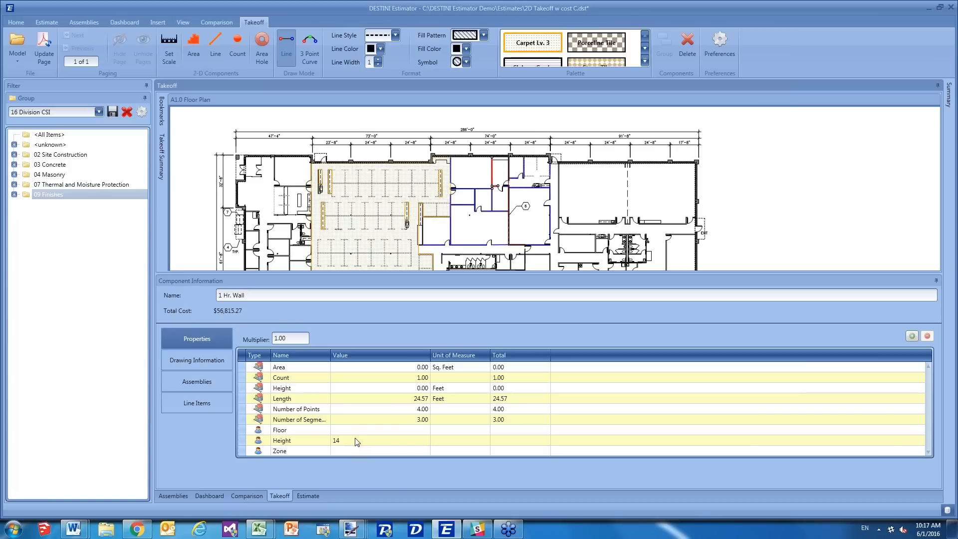
pyautogui.click(211, 359)
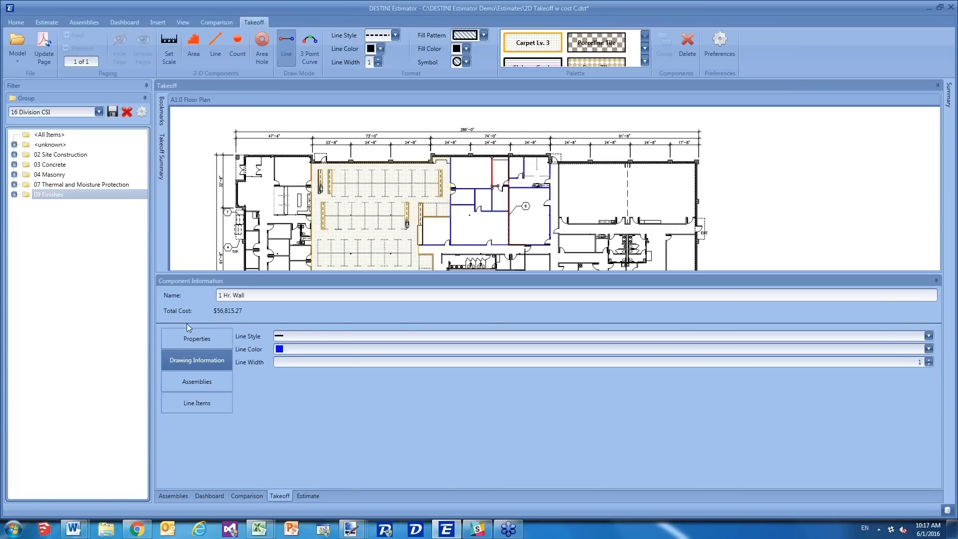
pyautogui.click(210, 386)
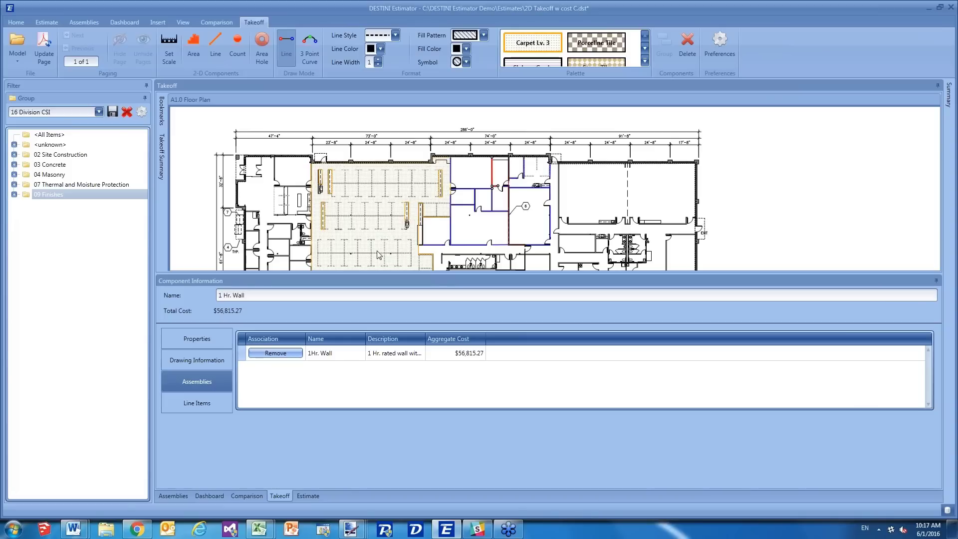
pyautogui.click(208, 397)
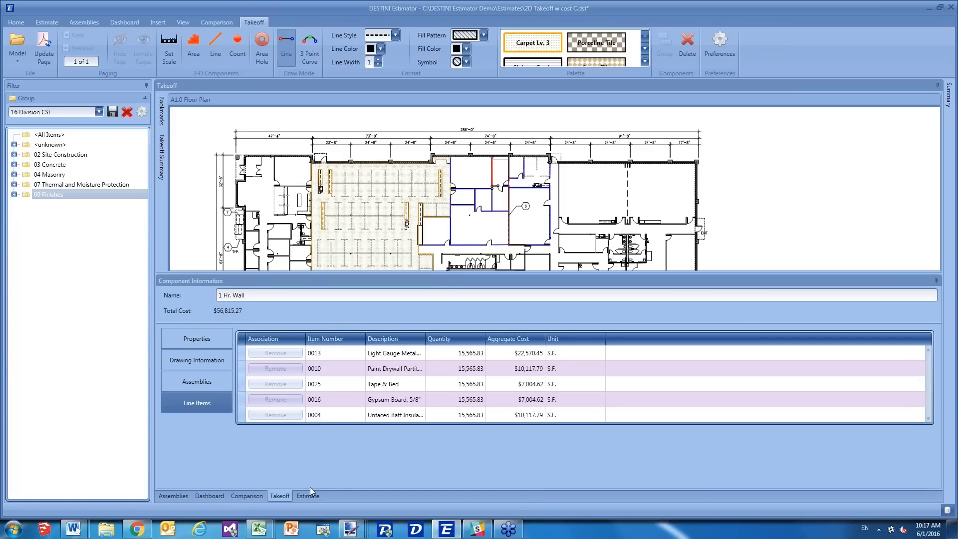
# - Collapse the component information and dock the Estimate view below the floor plan so both show together
pyautogui.click(936, 280)
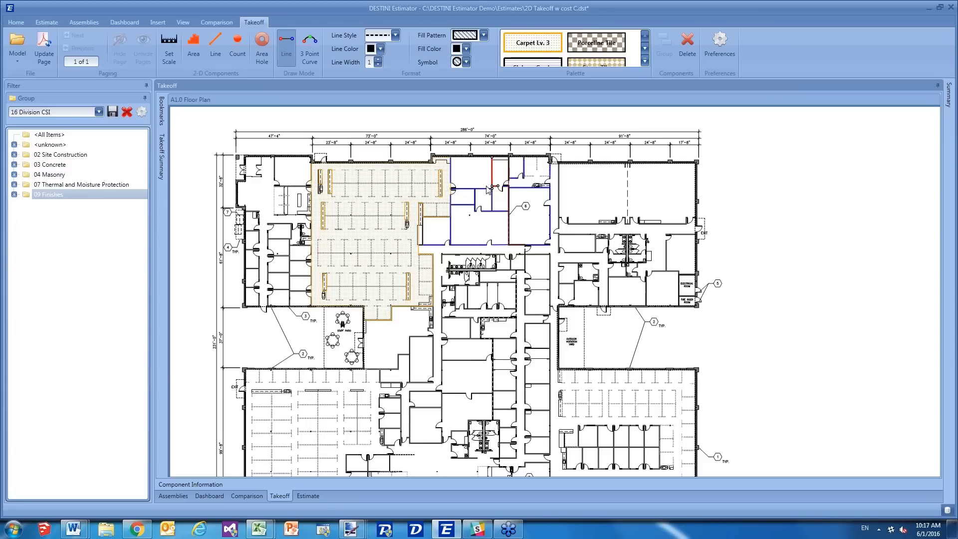
pyautogui.click(306, 496)
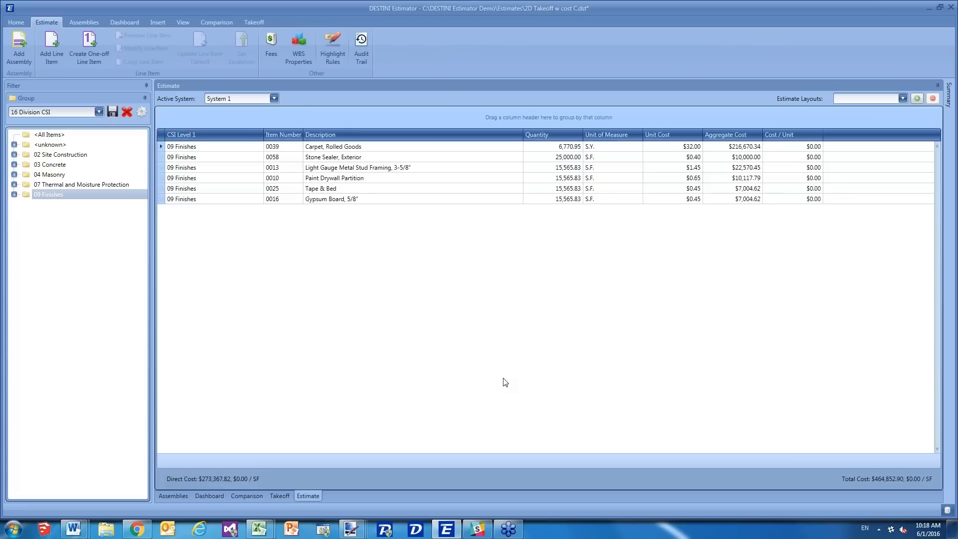
pyautogui.moveTo(503, 379); pyautogui.dragTo(526, 346)
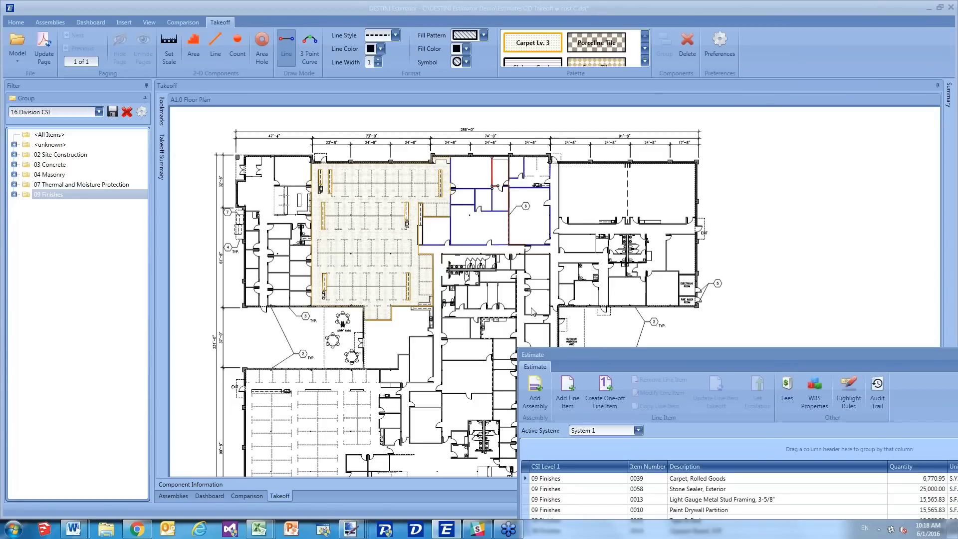
pyautogui.moveTo(533, 355); pyautogui.dragTo(499, 308)
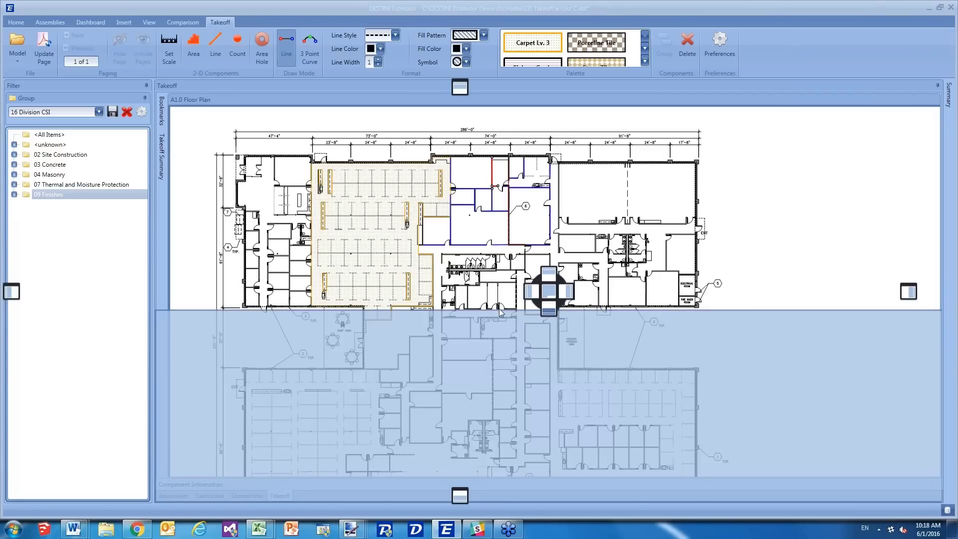
pyautogui.moveTo(499, 308); pyautogui.dragTo(499, 308)
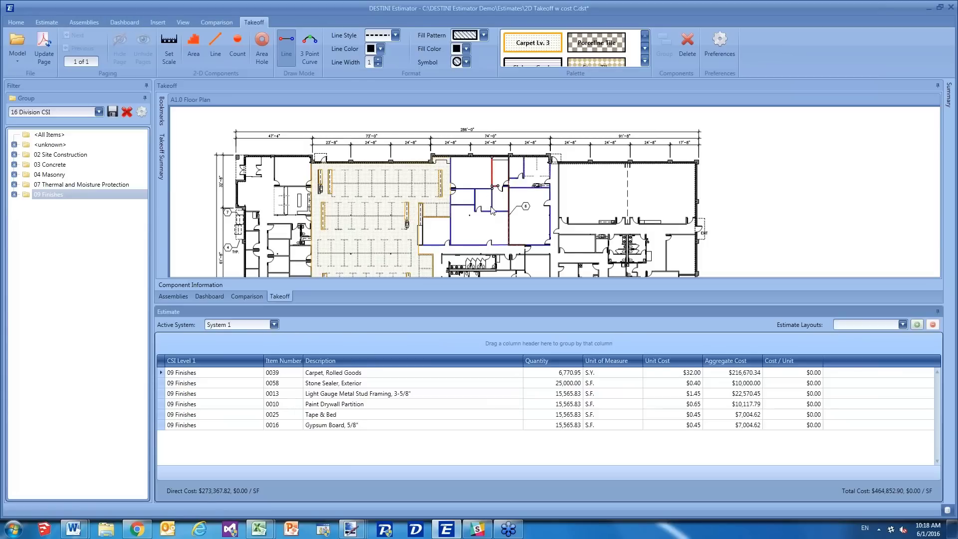
# - Try stretching the horizontal 1 Hr. Wall segment to the middle of the large upper-right room, and undo the stretch
pyautogui.scroll(1, 490, 206)
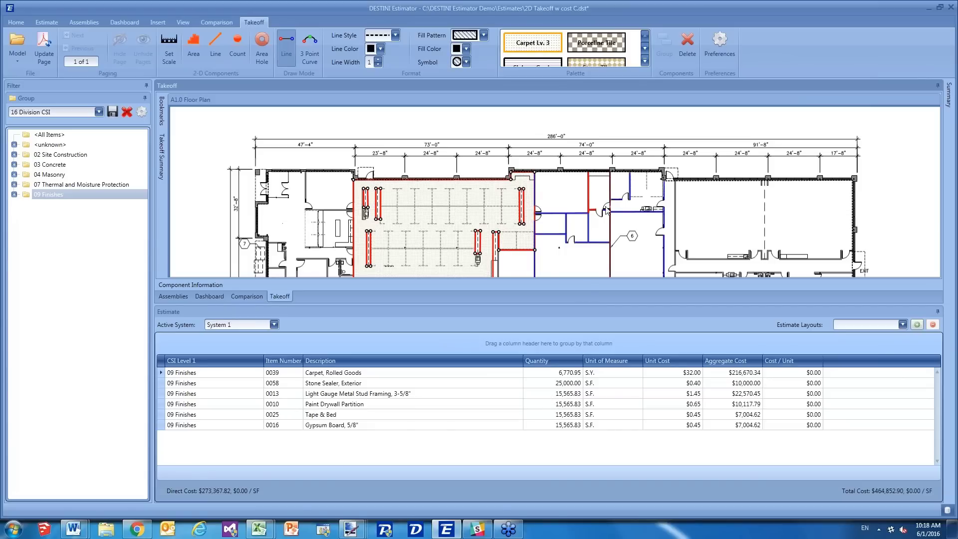
pyautogui.click(664, 216)
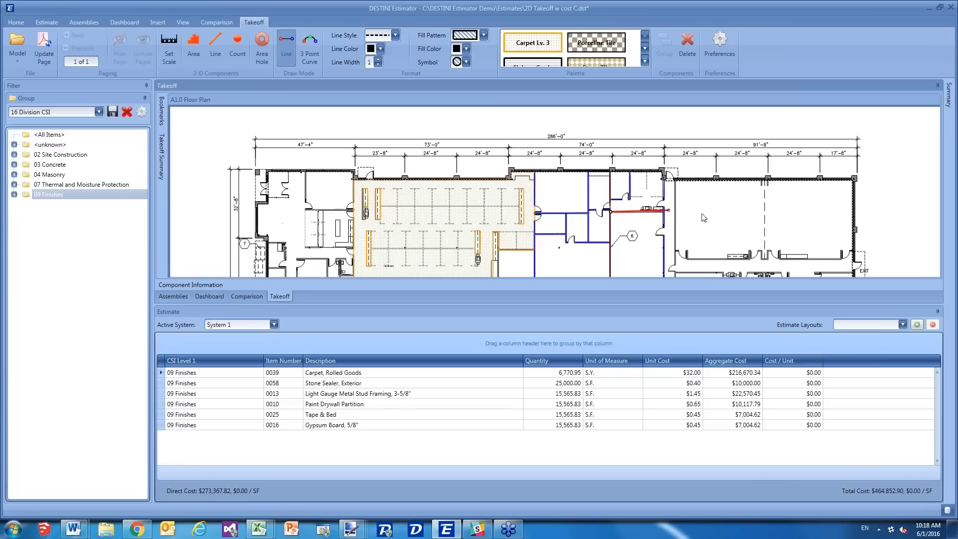
pyautogui.click(736, 218)
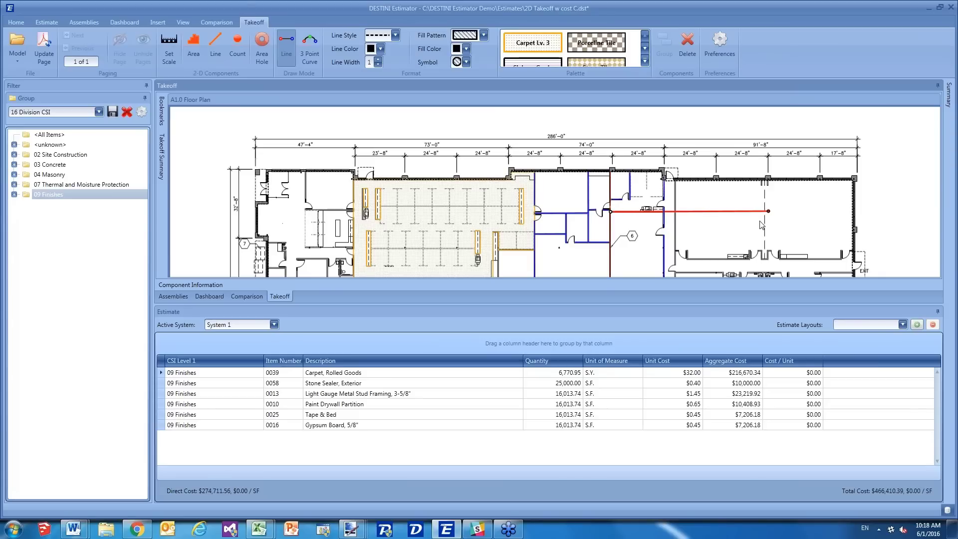
pyautogui.press('Delete')
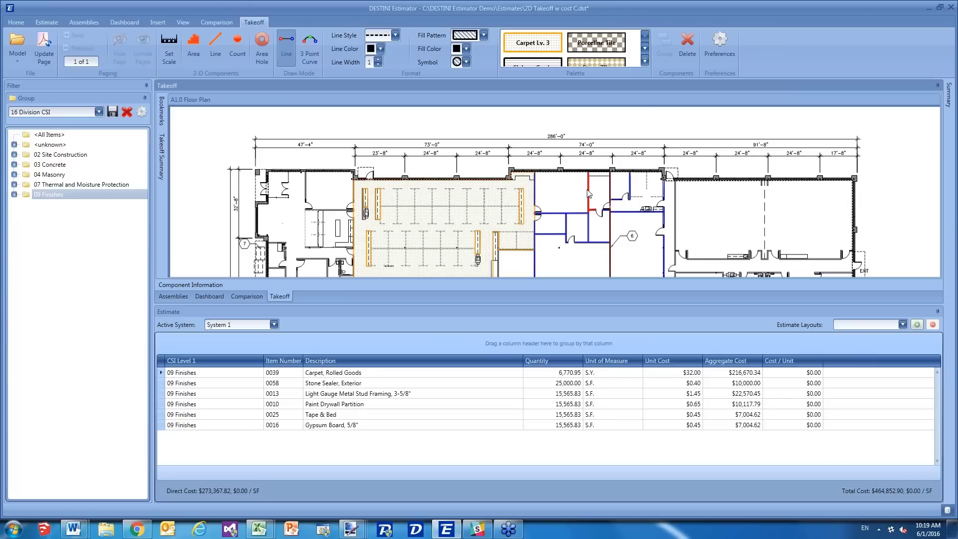
# - Add Component Name to the filter's grouping configuration and make it the first active group item
pyautogui.click(427, 239)
pyautogui.click(143, 112)
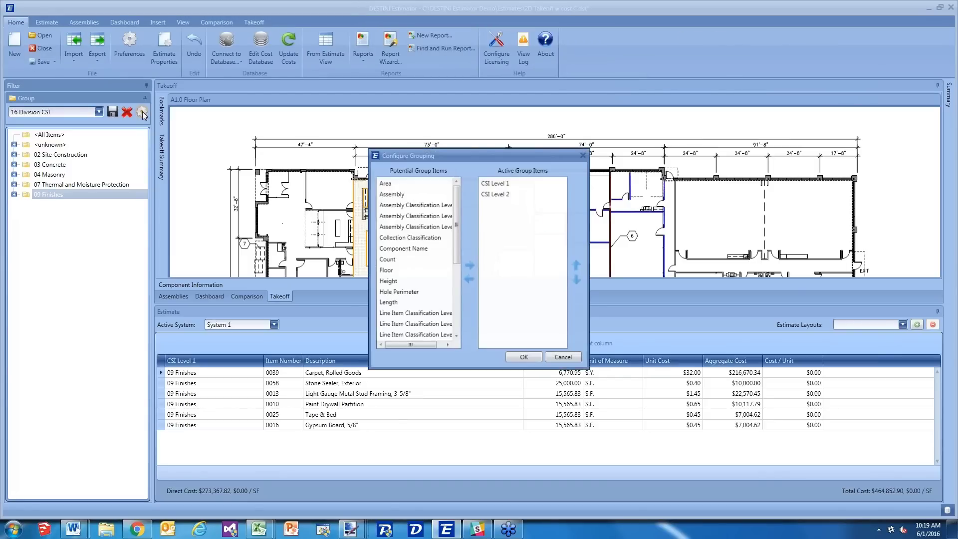
pyautogui.click(403, 248)
pyautogui.click(469, 264)
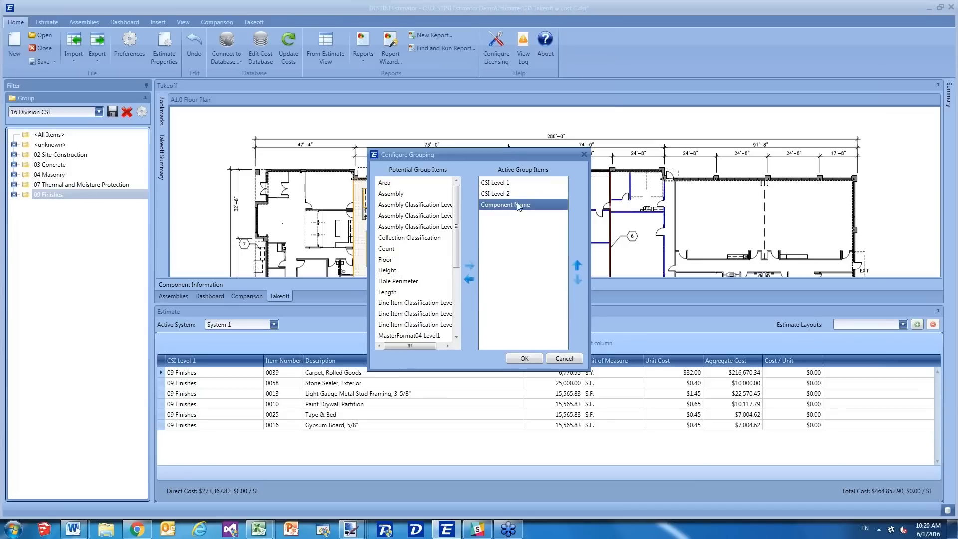
pyautogui.click(578, 263)
pyautogui.click(577, 264)
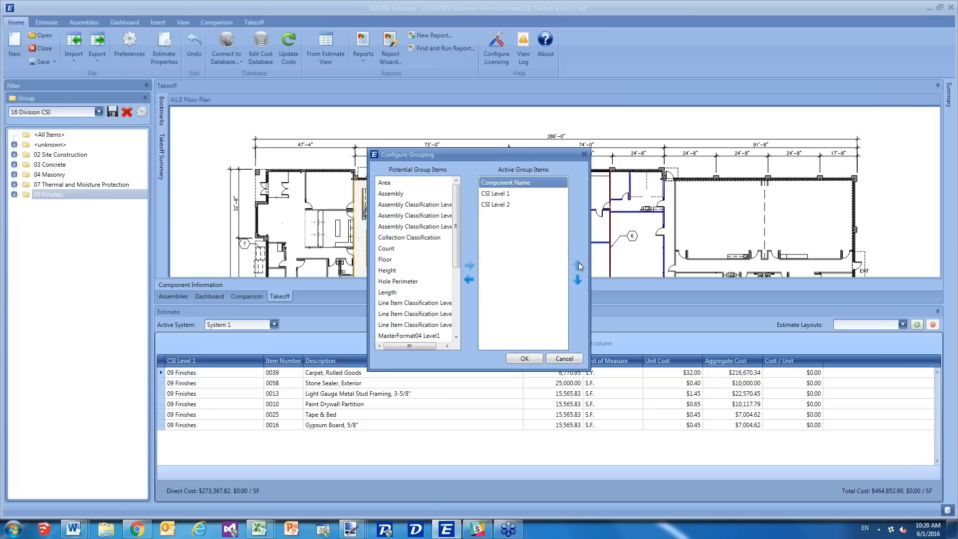
# - Replace CSI Level 1 and CSI Level 2 with MasterFormat04 Level1 and Level2 in the active group items and apply the grouping
pyautogui.click(508, 195)
pyautogui.keyDown('ctrl'); pyautogui.click(507, 204); pyautogui.keyUp('ctrl')
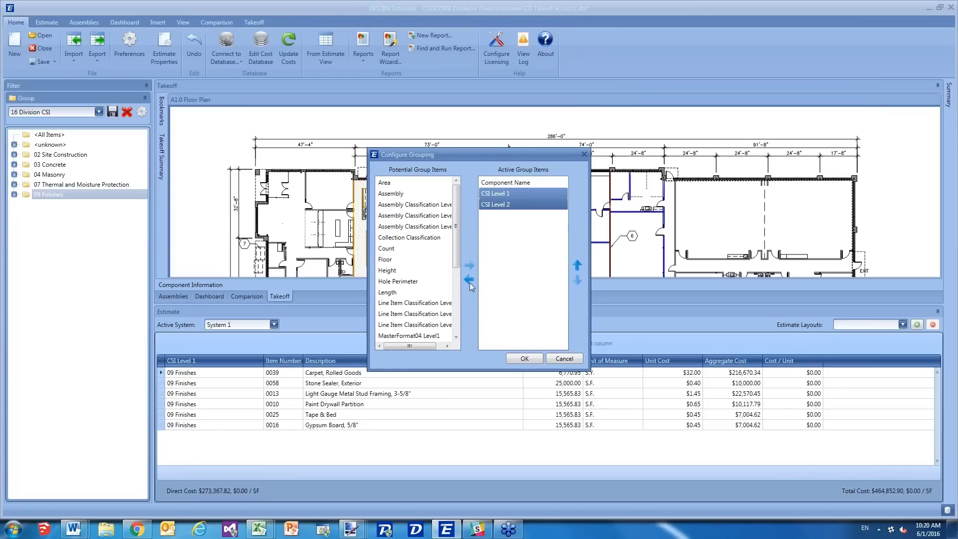
pyautogui.click(469, 280)
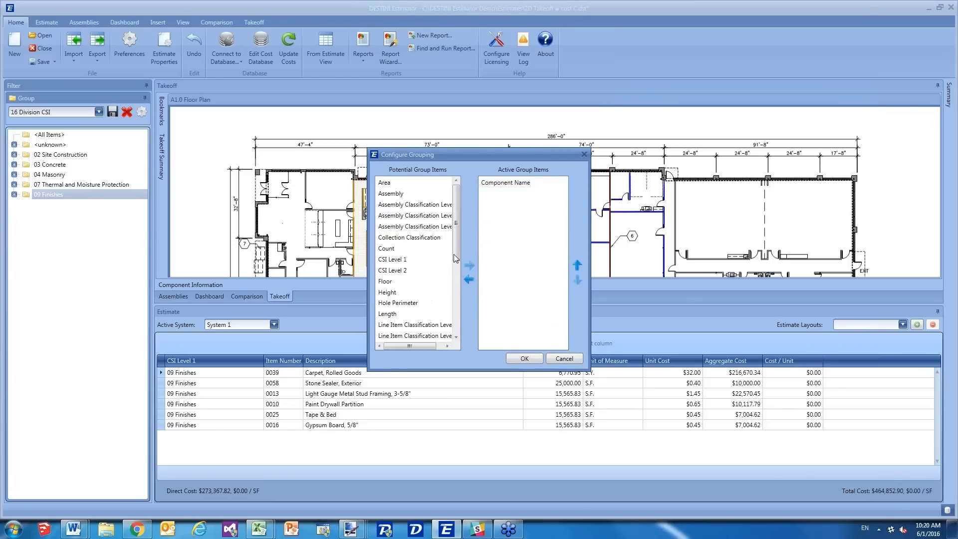
pyautogui.scroll(-1, 456, 279)
pyautogui.scroll(-1, 456, 279)
pyautogui.click(409, 302)
pyautogui.keyDown('ctrl'); pyautogui.click(409, 314); pyautogui.keyUp('ctrl')
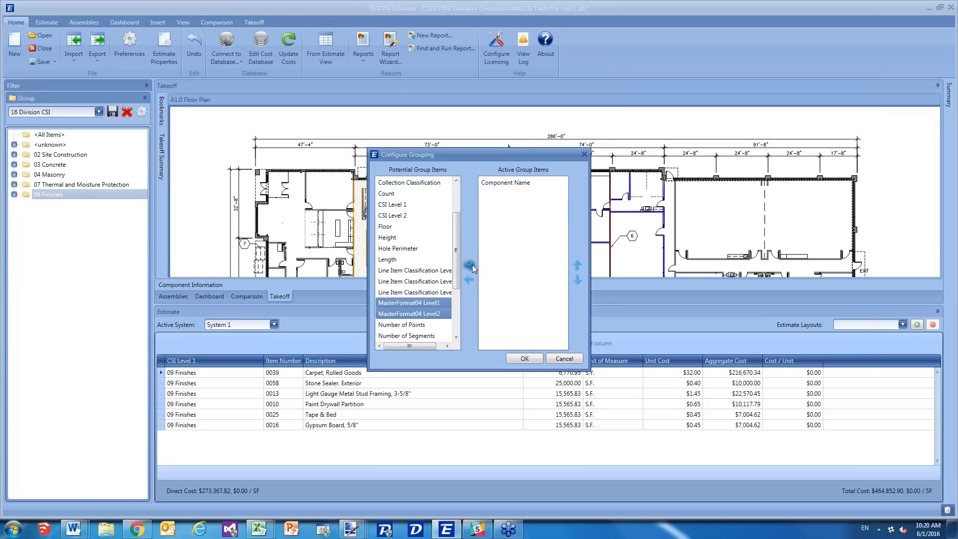
pyautogui.click(472, 264)
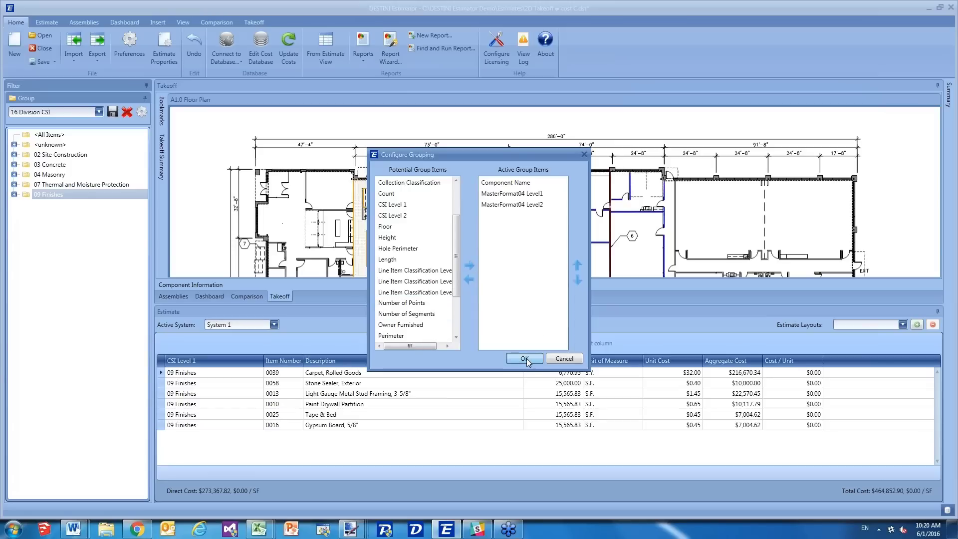
pyautogui.click(526, 358)
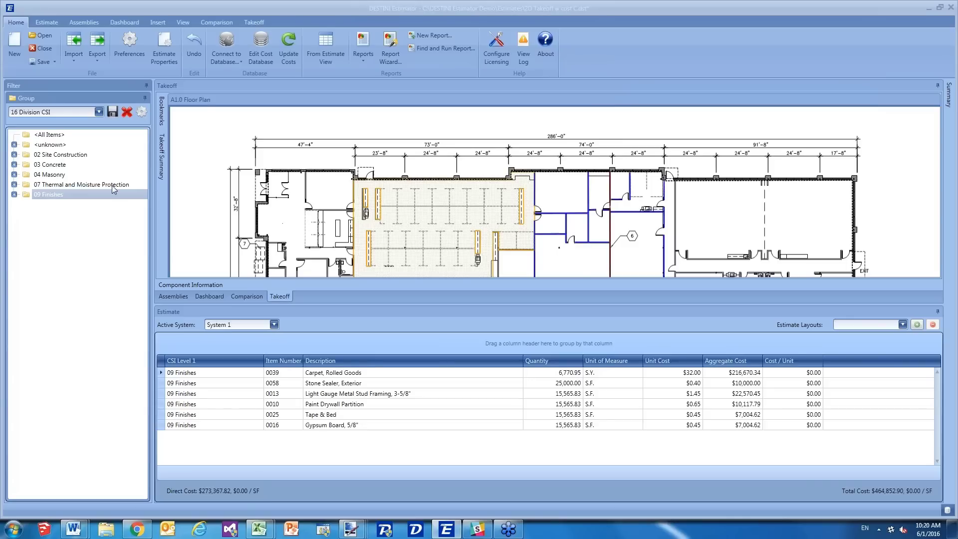
# - View the floor plan filtered by all items, 1 Hr. Wall, 2 hr Wall, Office Partition, Slab on Grade and Tiltwall
pyautogui.click(70, 134)
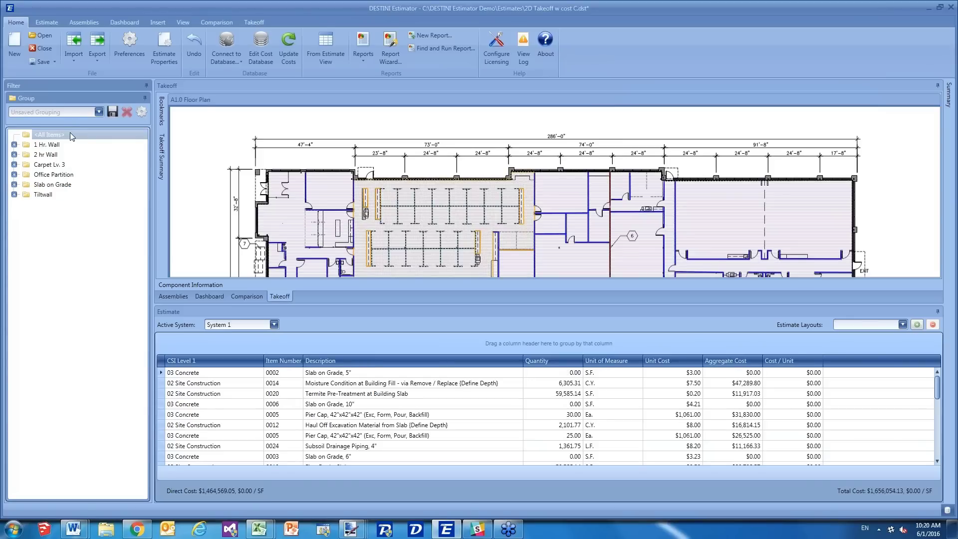
pyautogui.click(50, 144)
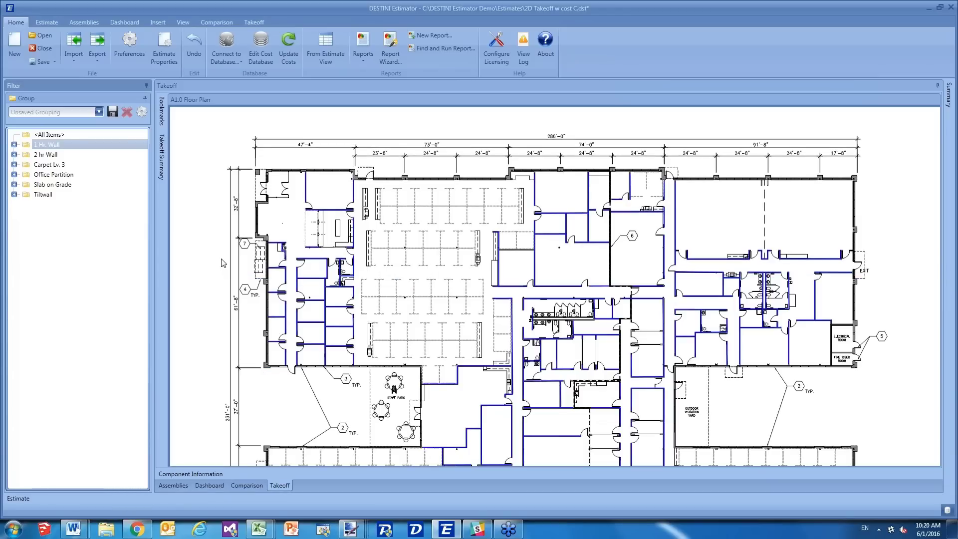
pyautogui.click(46, 154)
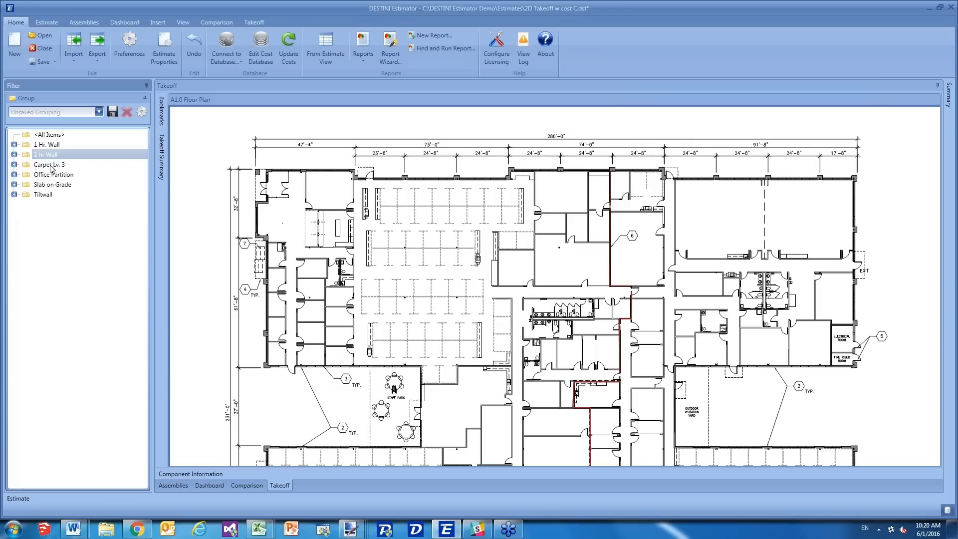
pyautogui.click(53, 174)
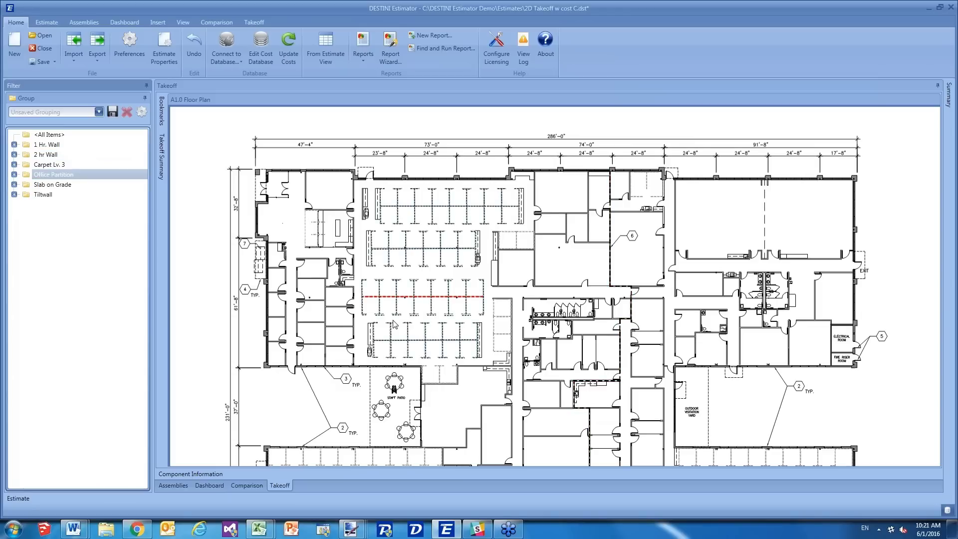
pyautogui.press('Down')
pyautogui.press('Down')
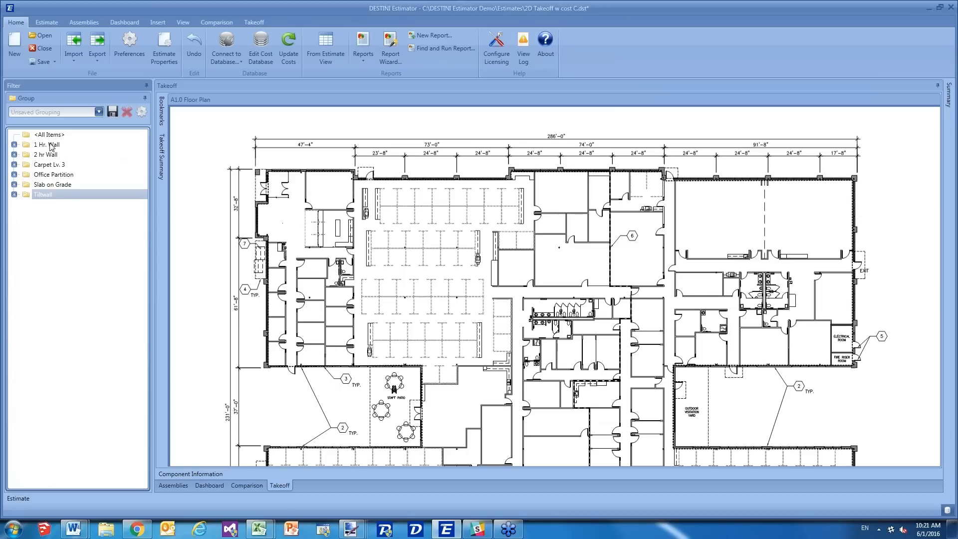
# - Review the estimate line items for the 1 Hr. Wall and Carpet Lv. 3 components, and filter the plan to Tiltwall
pyautogui.click(51, 146)
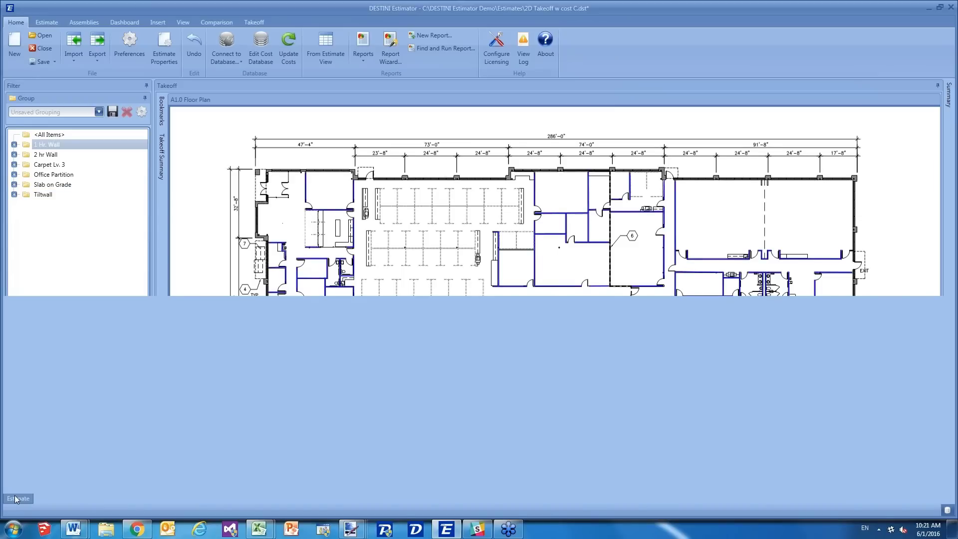
pyautogui.click(16, 499)
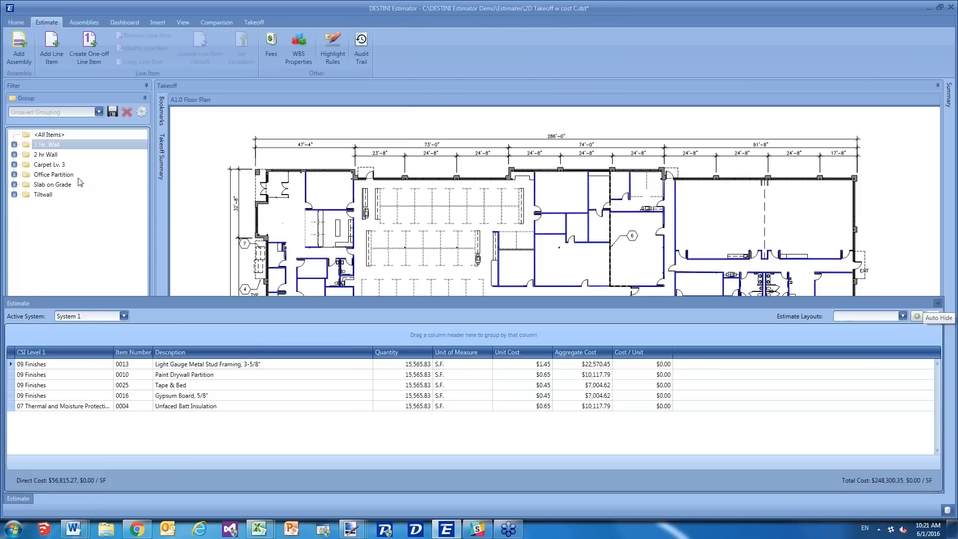
pyautogui.click(50, 165)
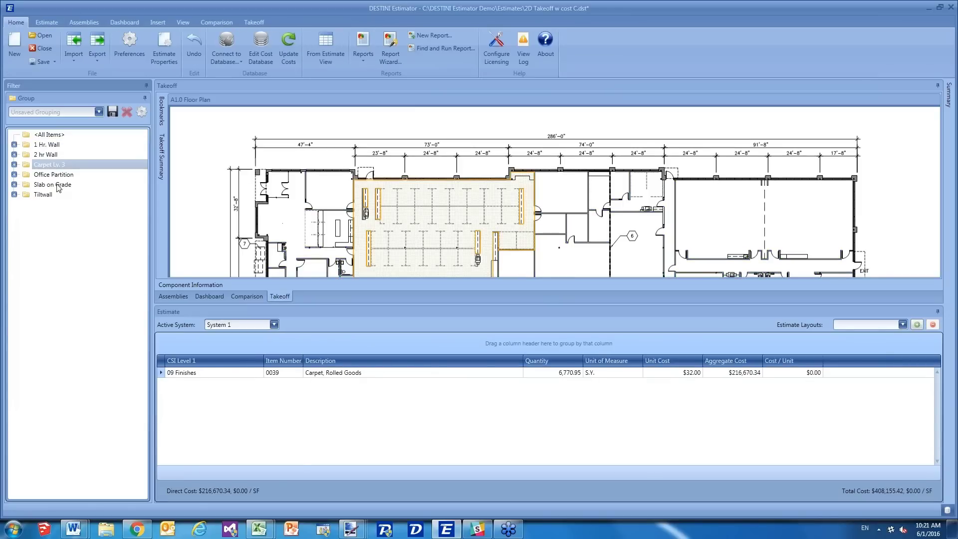
pyautogui.click(47, 194)
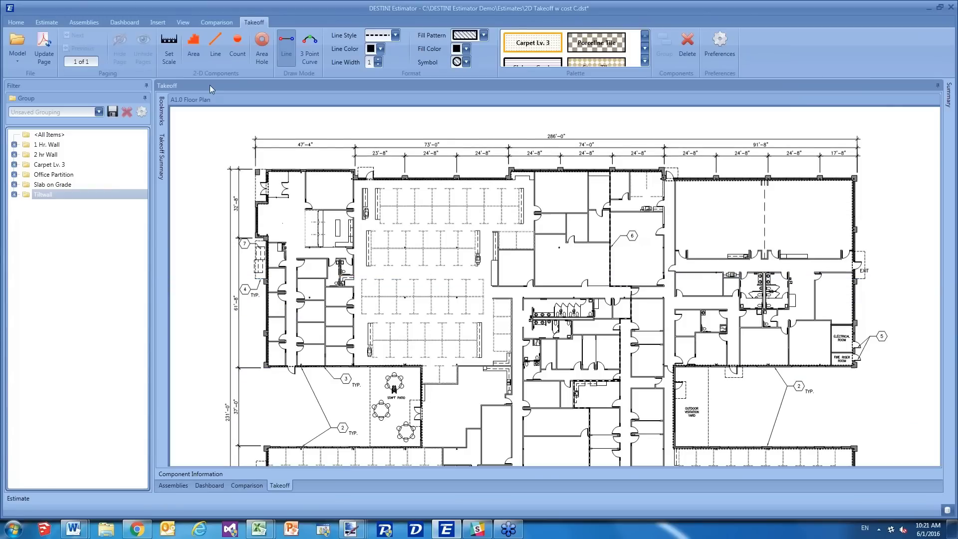
# - Start a new area component using the Stone Tile style from the component palette
pyautogui.click(193, 44)
pyautogui.click(645, 62)
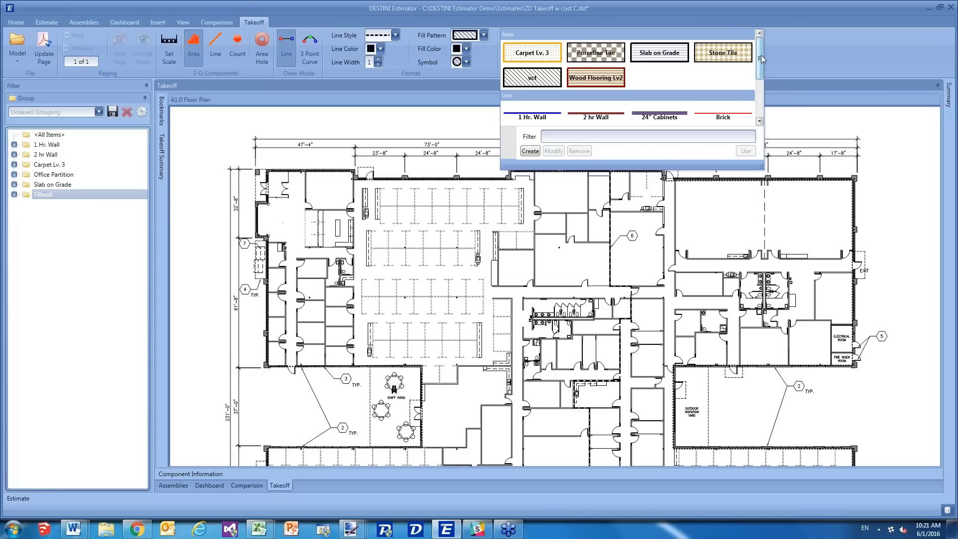
pyautogui.moveTo(761, 55); pyautogui.dragTo(762, 56)
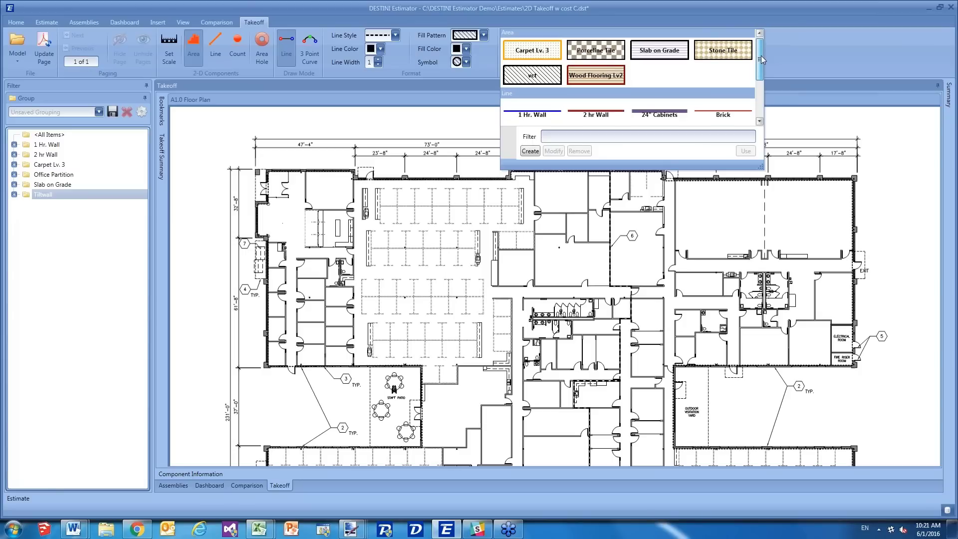
pyautogui.moveTo(762, 55); pyautogui.dragTo(761, 62)
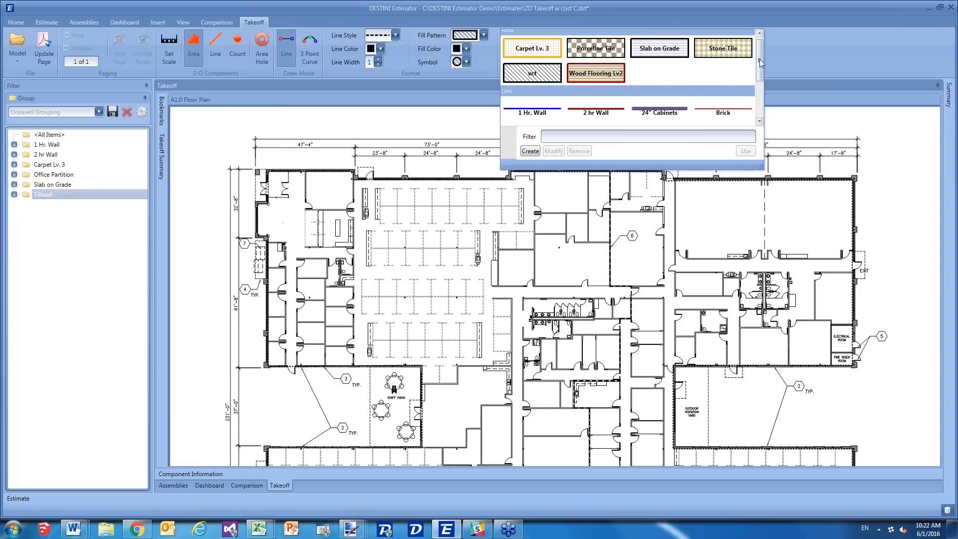
pyautogui.moveTo(759, 59); pyautogui.dragTo(761, 49)
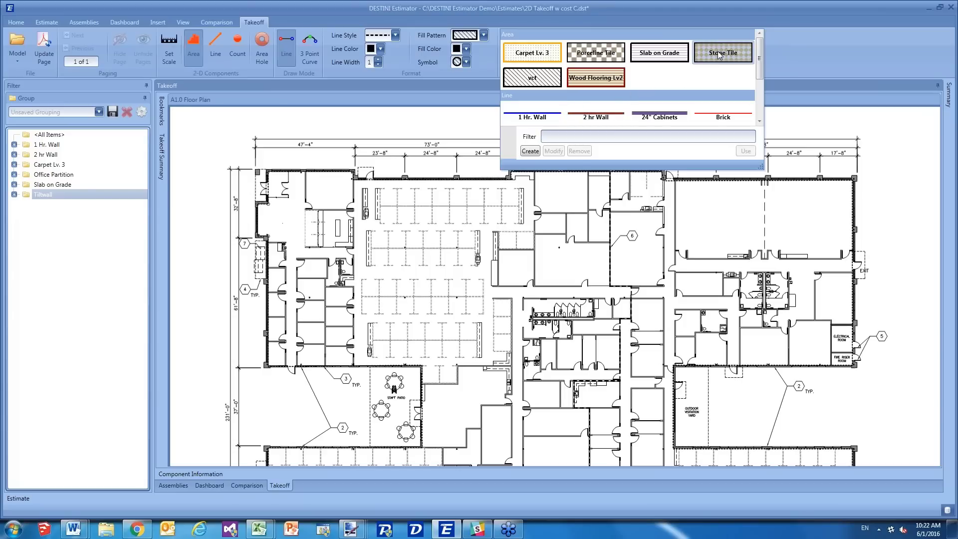
pyautogui.click(730, 59)
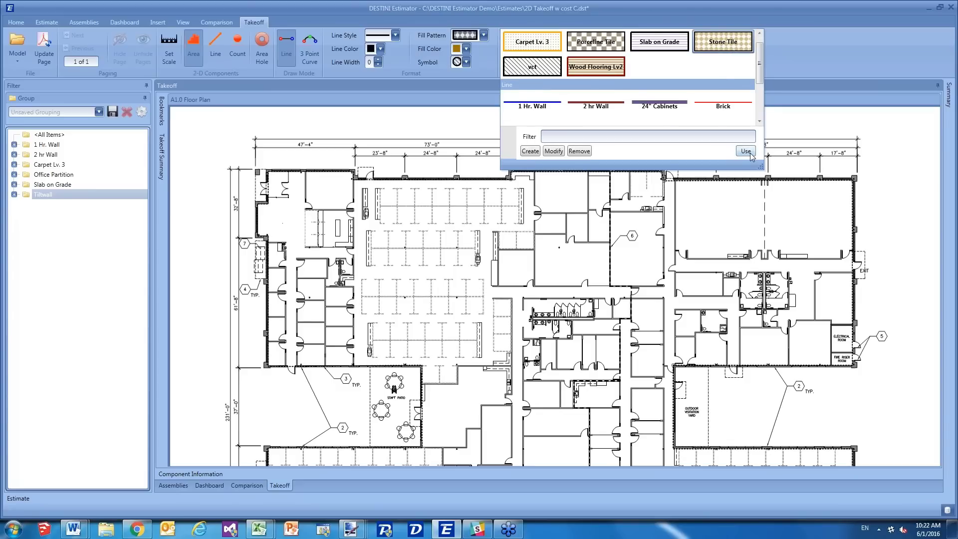
pyautogui.click(746, 151)
# - Draw the Stone Tile area over the left half of the large upper-right room and filter the plan to Stone Tile
pyautogui.click(675, 182)
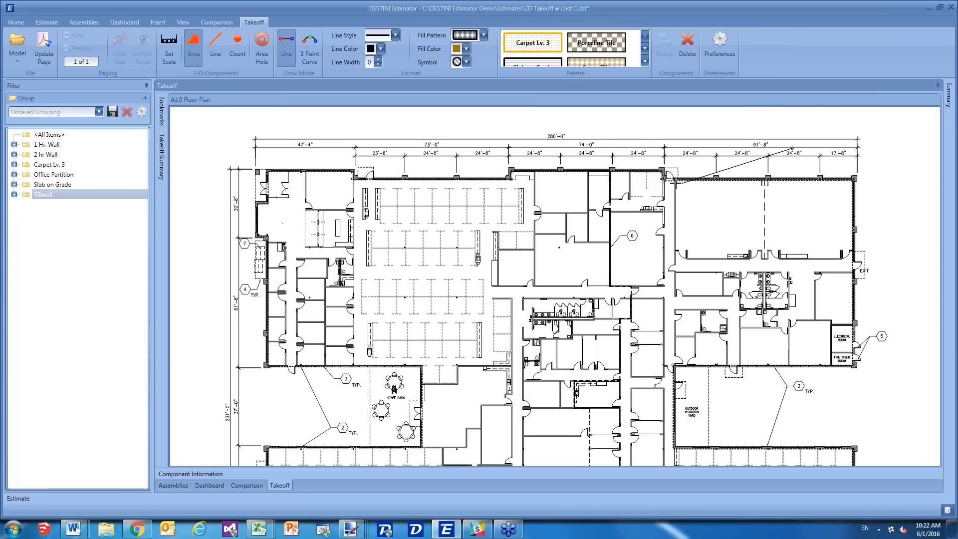
pyautogui.click(675, 183)
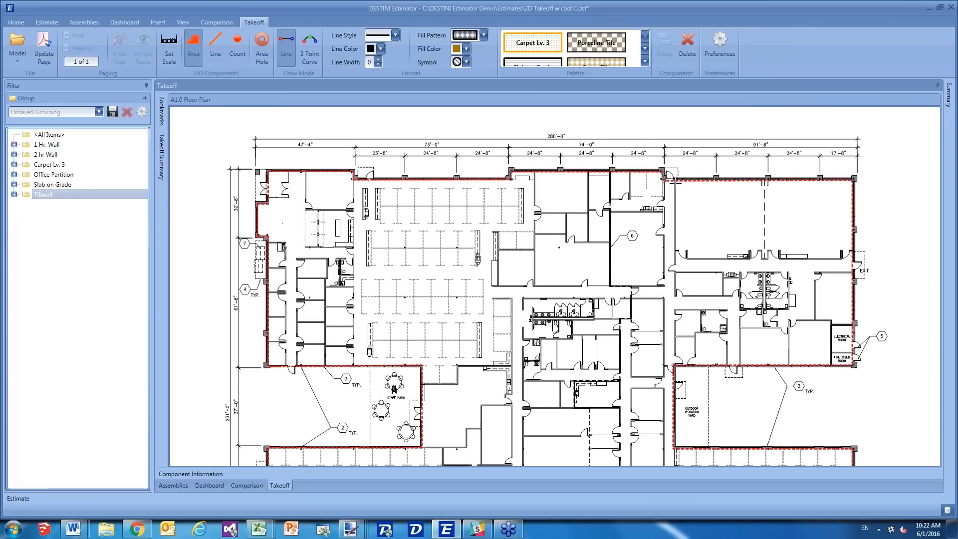
pyautogui.click(675, 182)
pyautogui.click(675, 258)
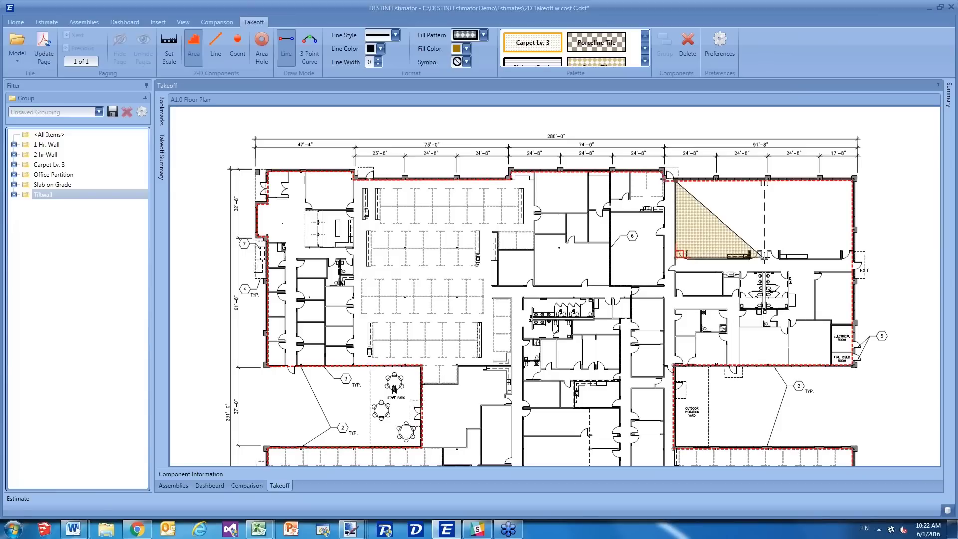
pyautogui.click(763, 258)
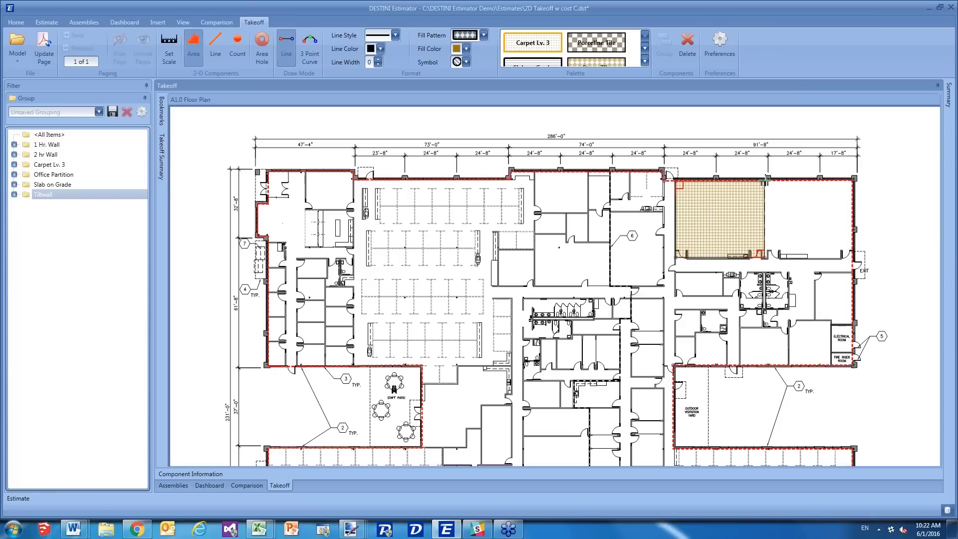
pyautogui.doubleClick(763, 182)
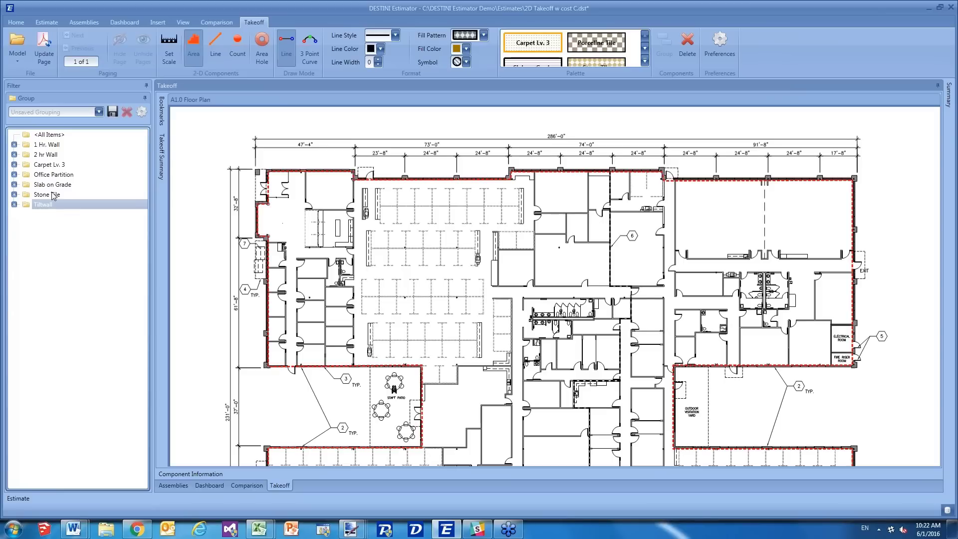
pyautogui.click(54, 194)
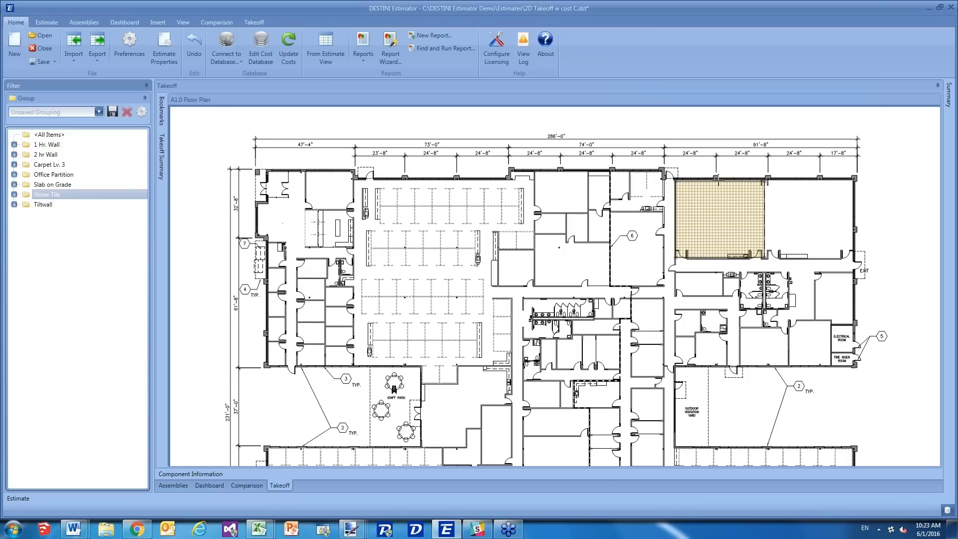
# - Try pulling a point on the Stone Tile area's right edge outward and nudging the whole area right and down
pyautogui.click(720, 210)
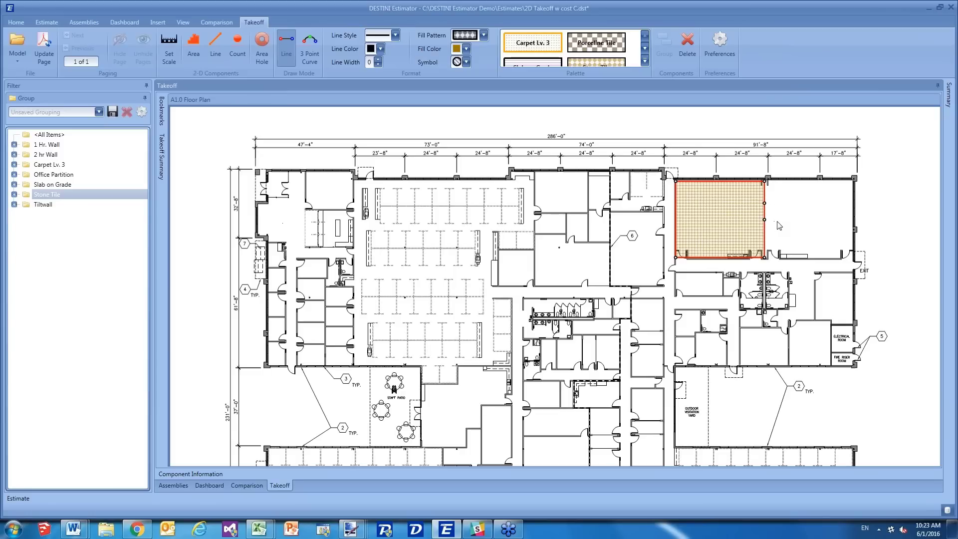
pyautogui.moveTo(764, 220); pyautogui.dragTo(798, 222)
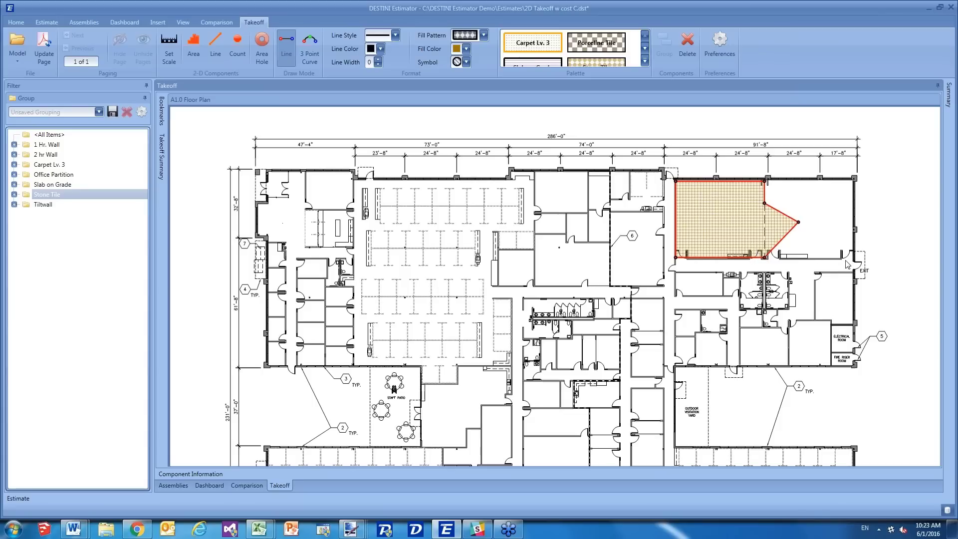
pyautogui.press('Right')
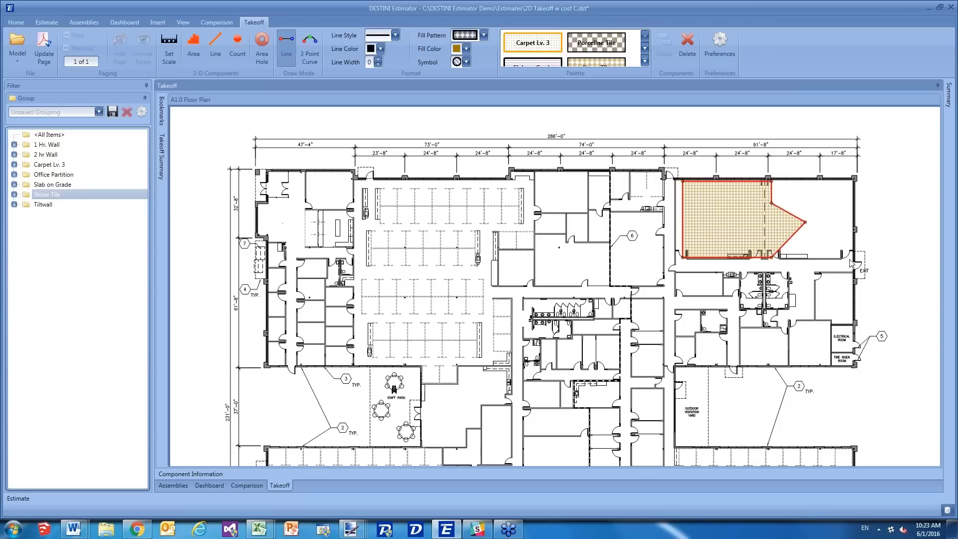
pyautogui.press('Right')
pyautogui.press('Right')
pyautogui.press('Right')
pyautogui.press('Right')
pyautogui.press('Right')
pyautogui.press('Right')
pyautogui.press('Right')
pyautogui.press('Right')
pyautogui.press('Right')
pyautogui.press('Right')
pyautogui.press('Down')
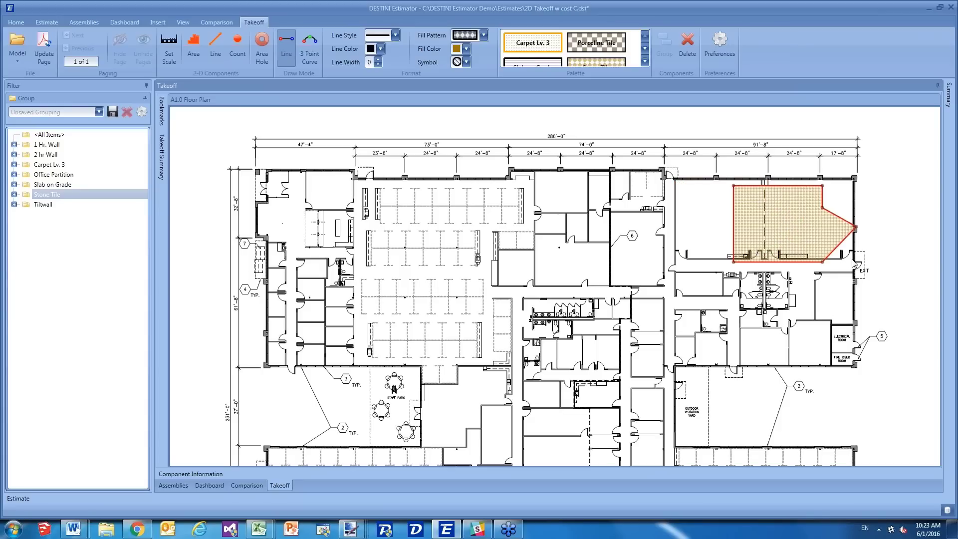
# - Nudge the Stone Tile area back to its original position and undo the reshaping of its right edge
pyautogui.press('Left')
pyautogui.press('Left')
pyautogui.press('Left')
pyautogui.press('Left')
pyautogui.press('Left')
pyautogui.press('Left')
pyautogui.press('Left')
pyautogui.press('Left')
pyautogui.press('Left')
pyautogui.press('Left')
pyautogui.press('Left')
pyautogui.press('Up')
pyautogui.moveTo(766, 257); pyautogui.dragTo(767, 258)
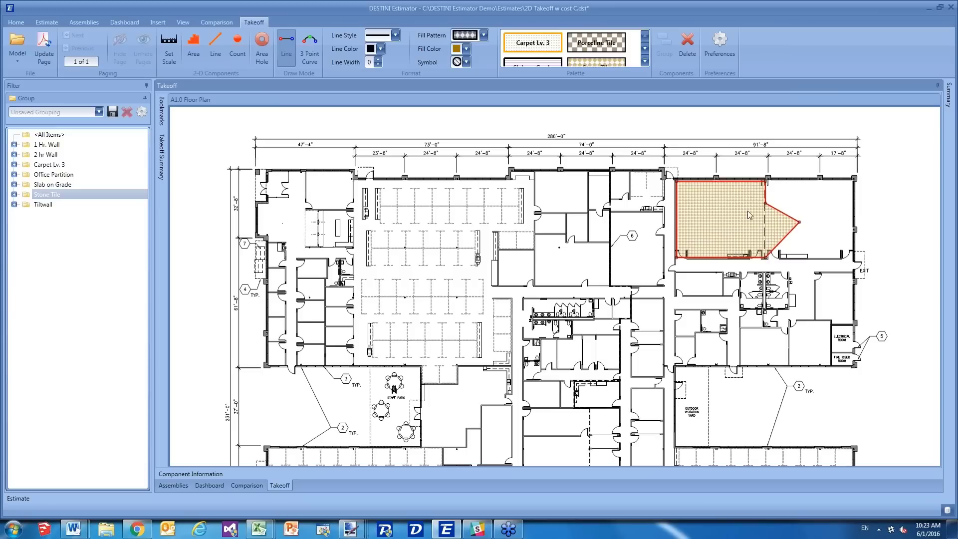
pyautogui.press('Left')
pyautogui.hotkey('ctrl', 'z')
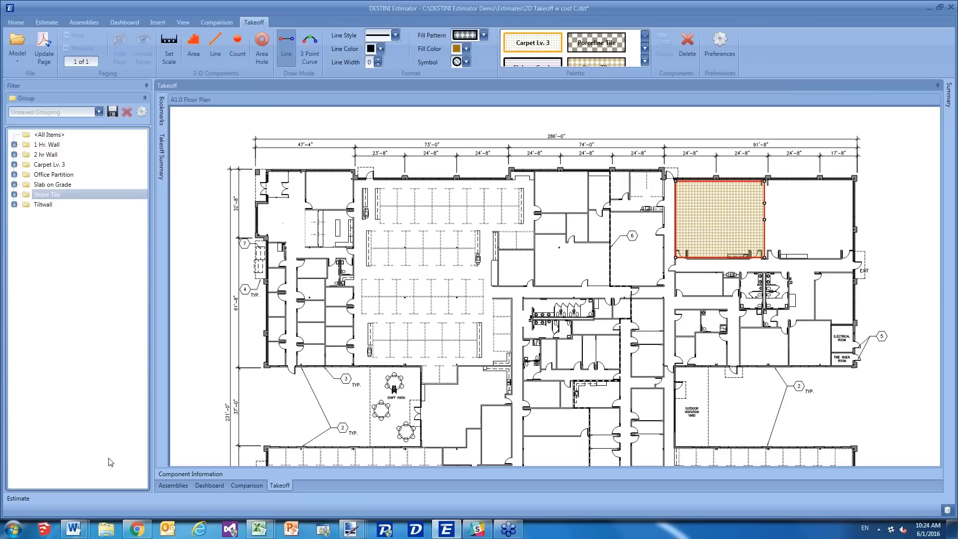
# - Show all items in the estimate and look through the full list of line items
pyautogui.click(25, 501)
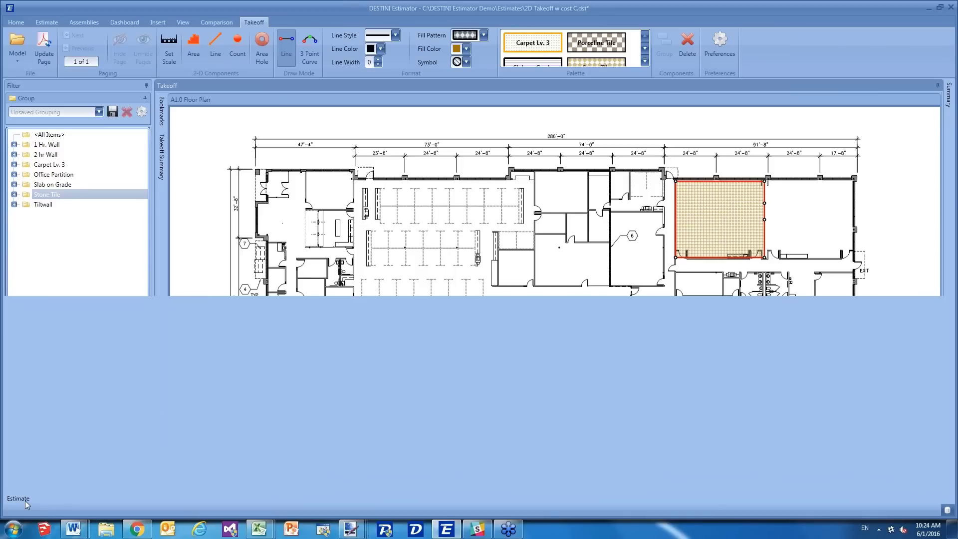
pyautogui.click(25, 501)
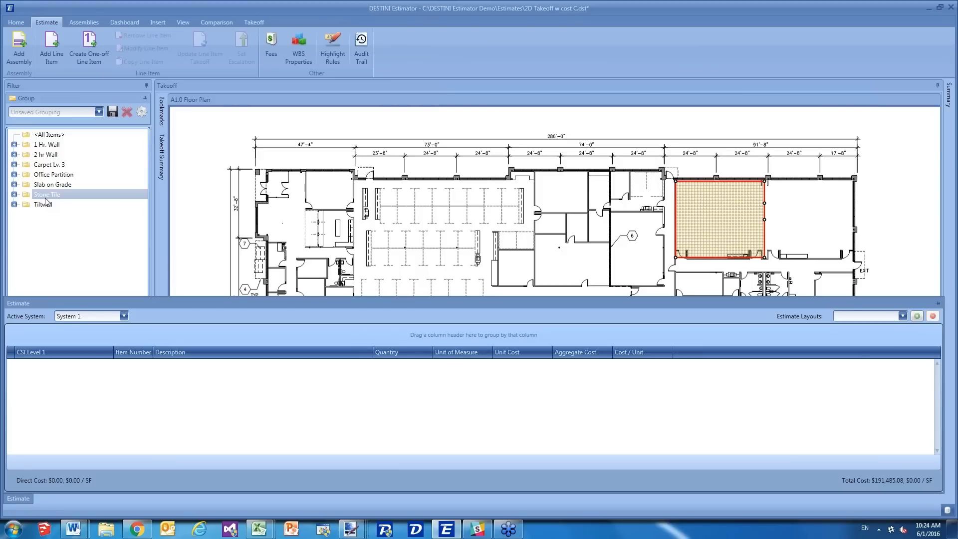
pyautogui.click(46, 136)
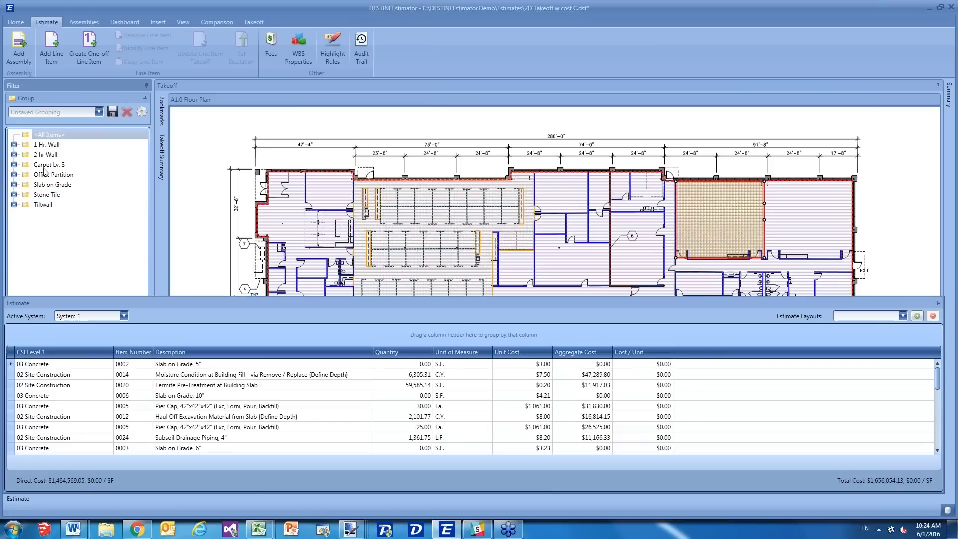
pyautogui.scroll(-4, 29, 432)
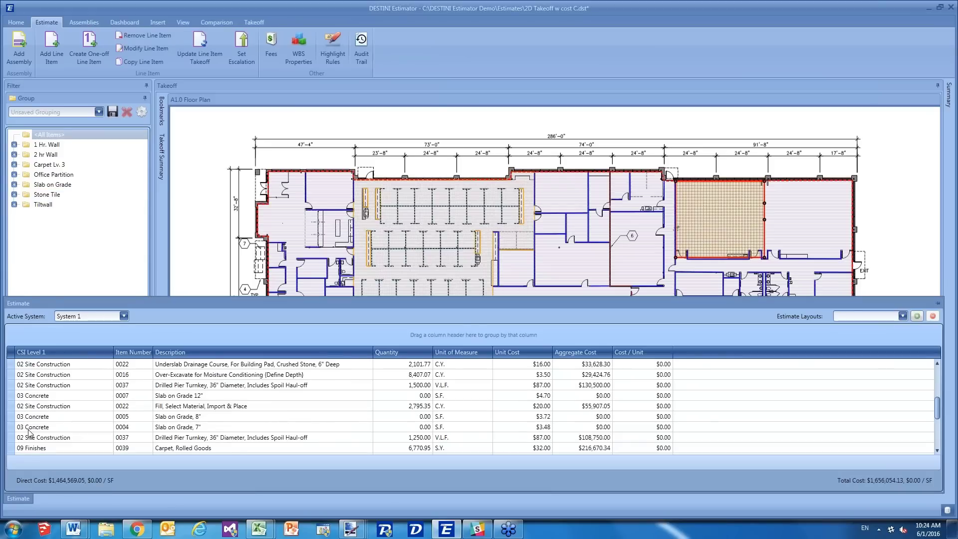
pyautogui.scroll(-3, 29, 432)
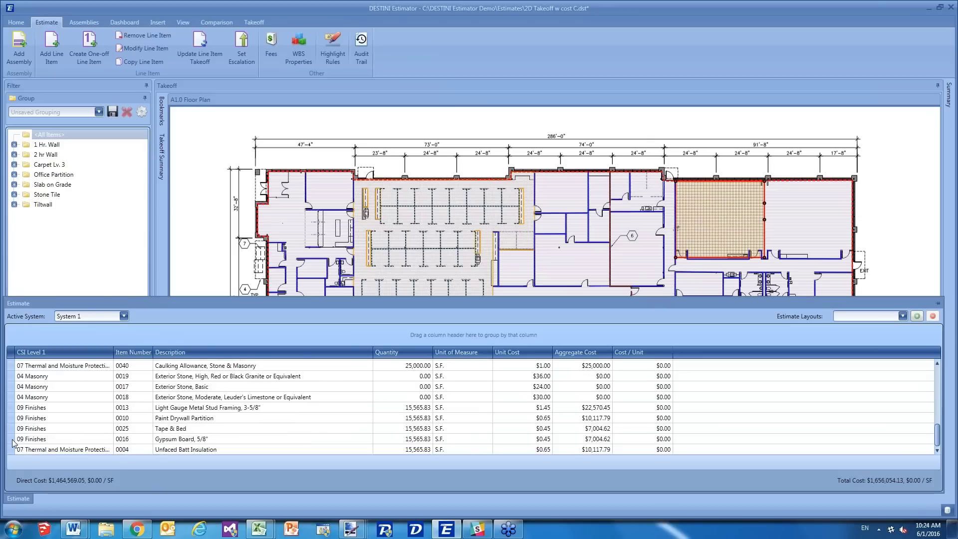
# - Examine the takeoff inputs of the Gypsum Board, 5/8" line item and leave them without saving changes
pyautogui.click(12, 440)
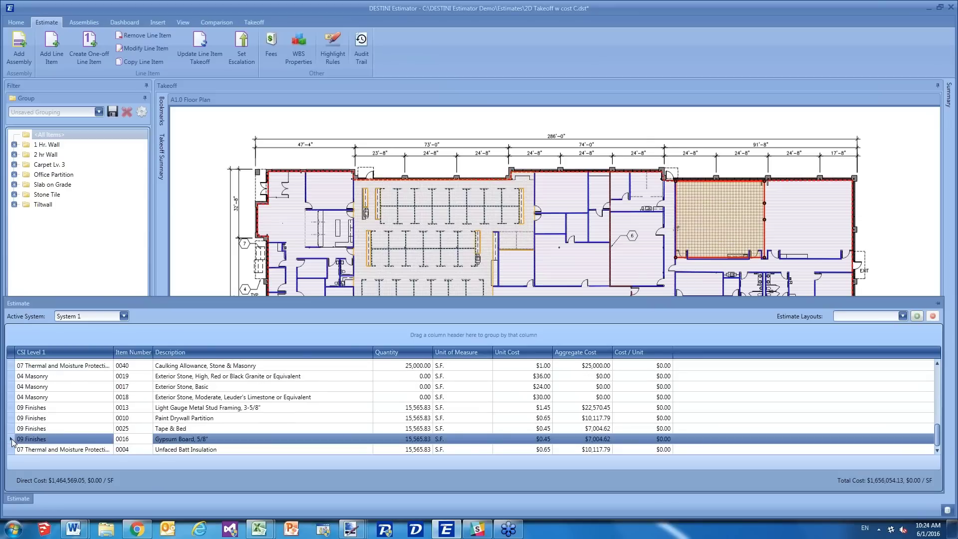
pyautogui.click(200, 48)
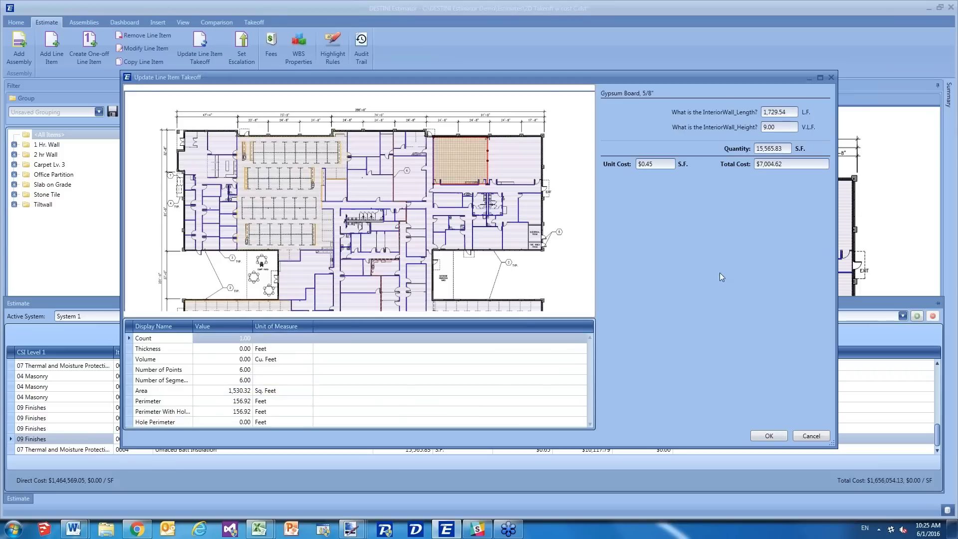
pyautogui.click(811, 436)
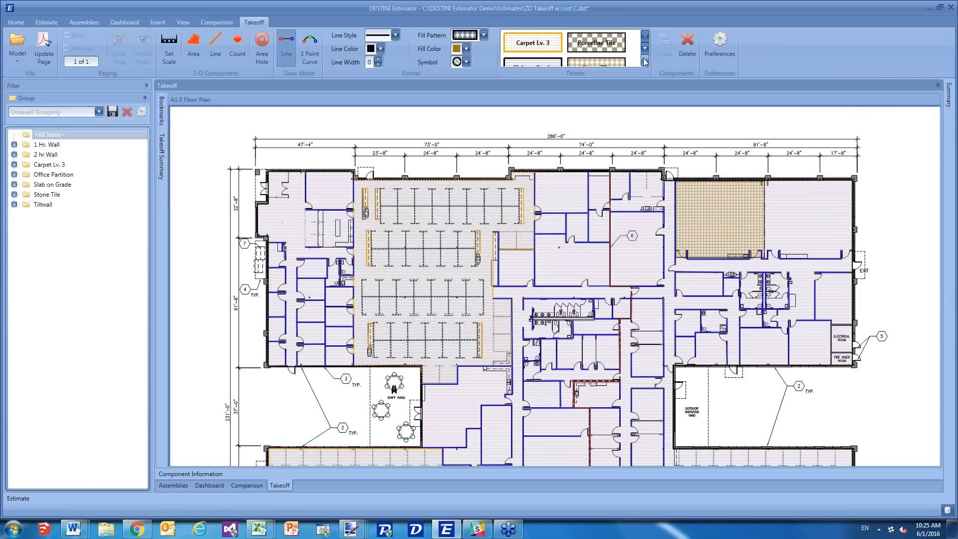
# - Filter the component palette by "wall" and clear the filter
pyautogui.click(547, 74)
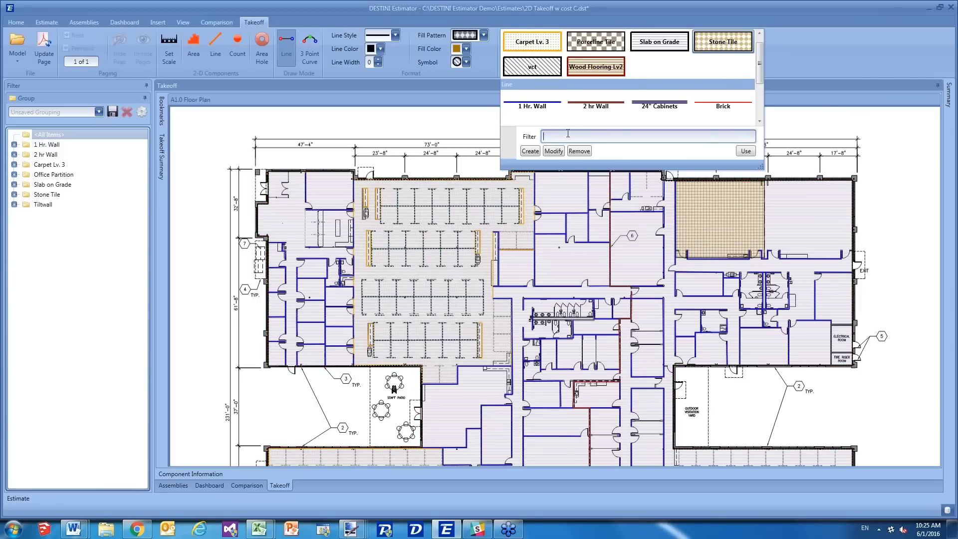
pyautogui.write('wall')
pyautogui.press('Return')
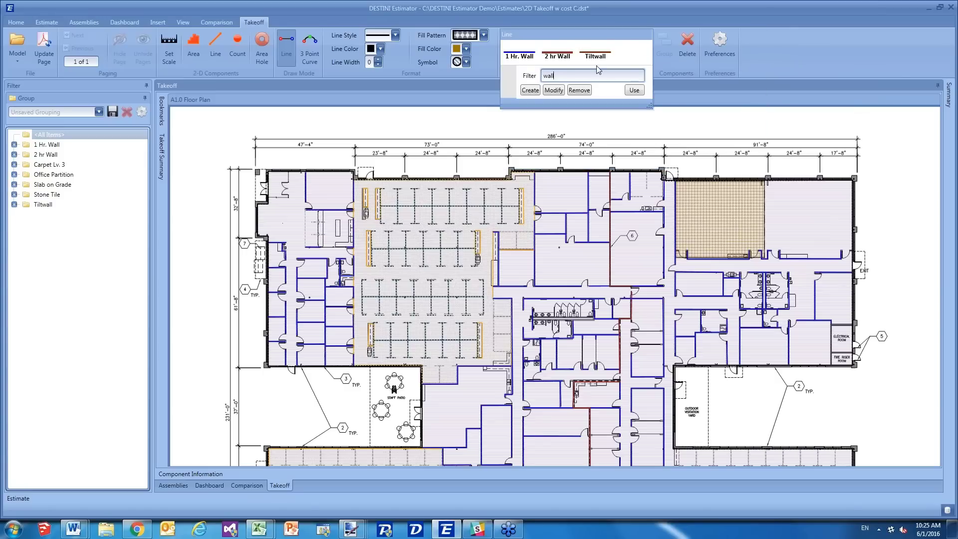
pyautogui.moveTo(564, 75); pyautogui.dragTo(530, 78)
pyautogui.press('BackSpace')
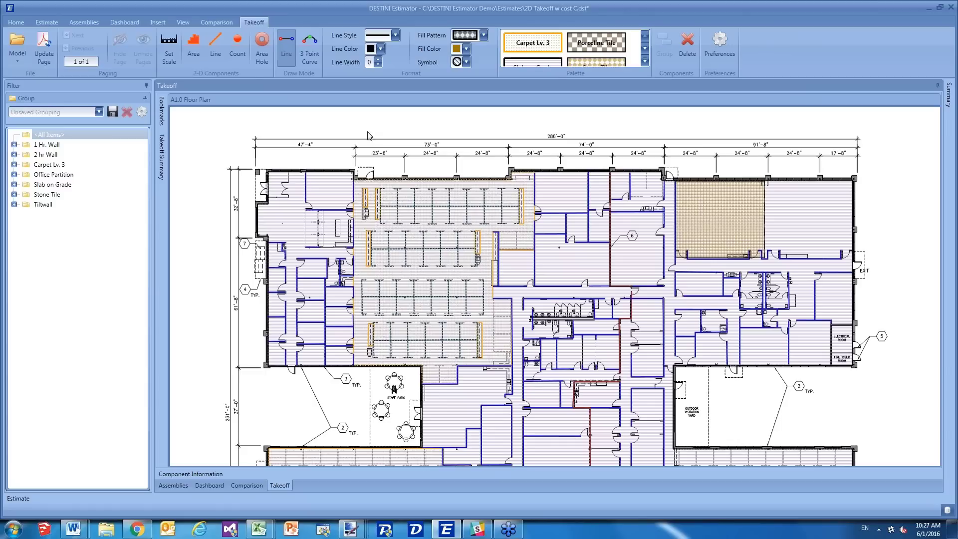
# - Open the 3D building model in the takeoff view in place of the floor plan
pyautogui.click(630, 226)
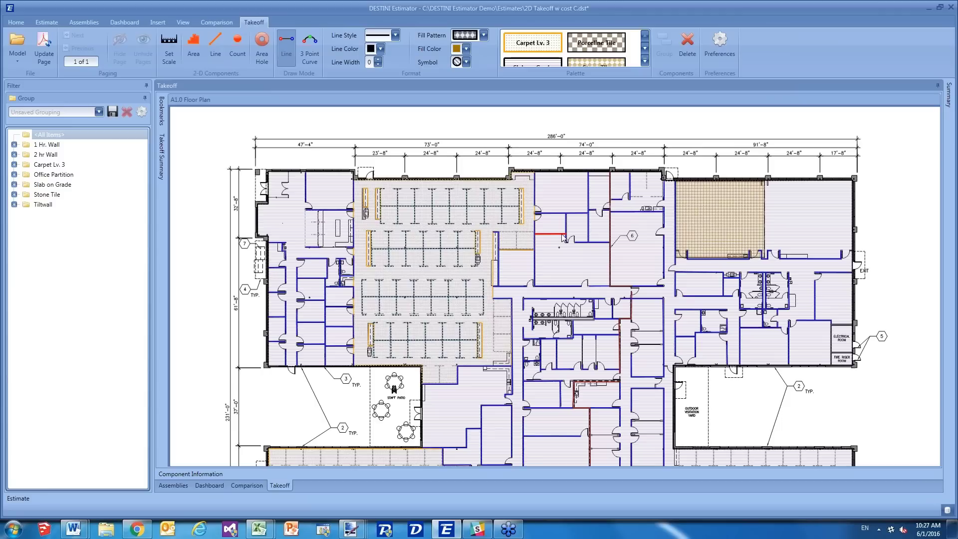
pyautogui.click(9, 42)
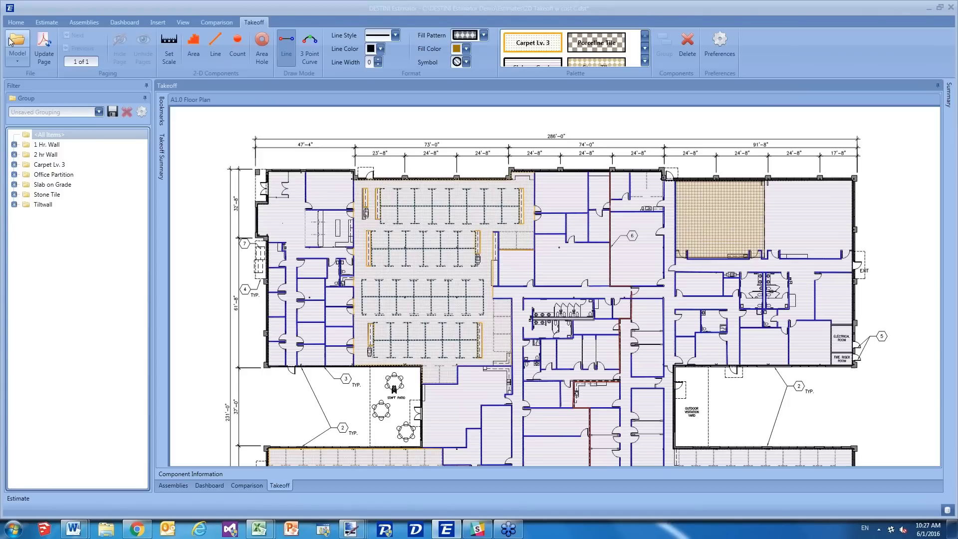
pyautogui.doubleClick(374, 140)
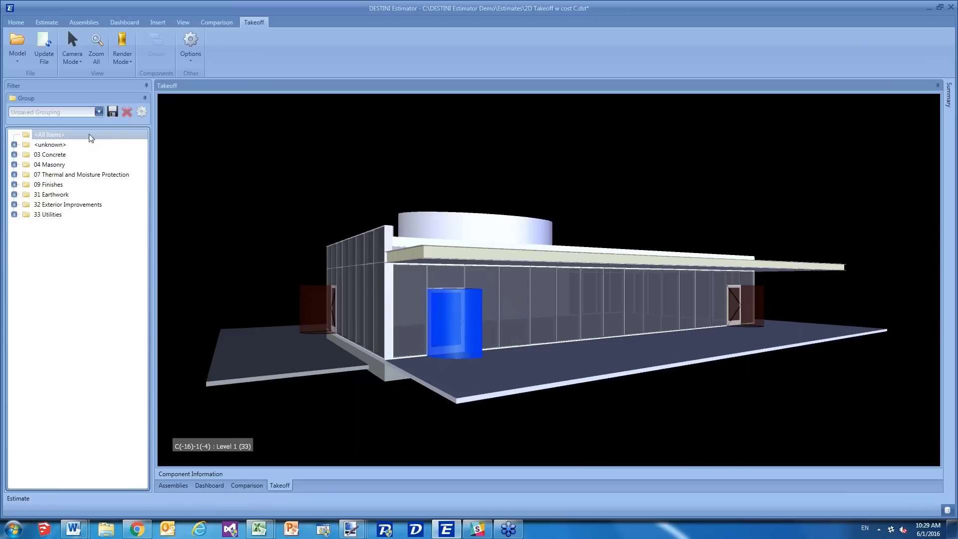
# - Add Item - Layer and Element - Family to the active group items in the grouping configuration
pyautogui.click(140, 115)
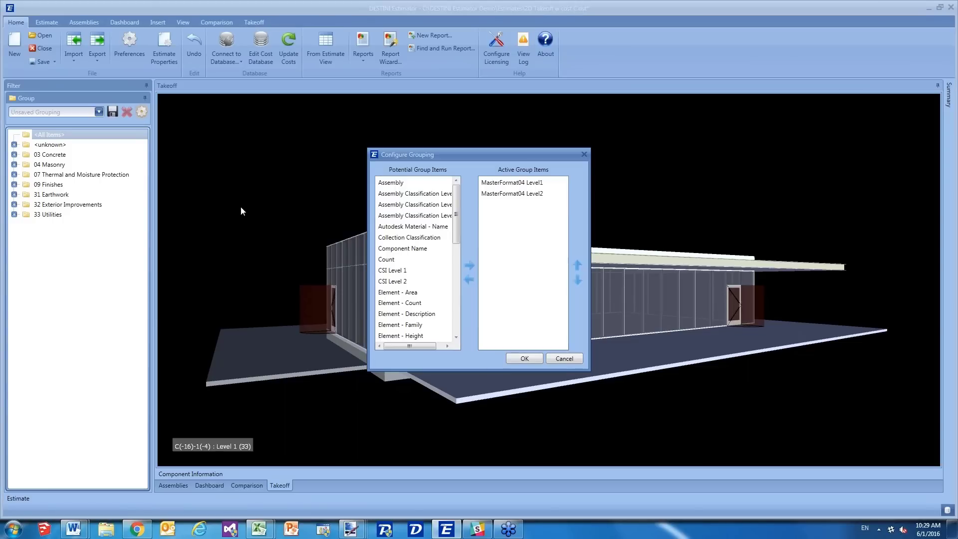
pyautogui.click(455, 265)
pyautogui.moveTo(454, 265); pyautogui.dragTo(454, 269)
pyautogui.click(445, 282)
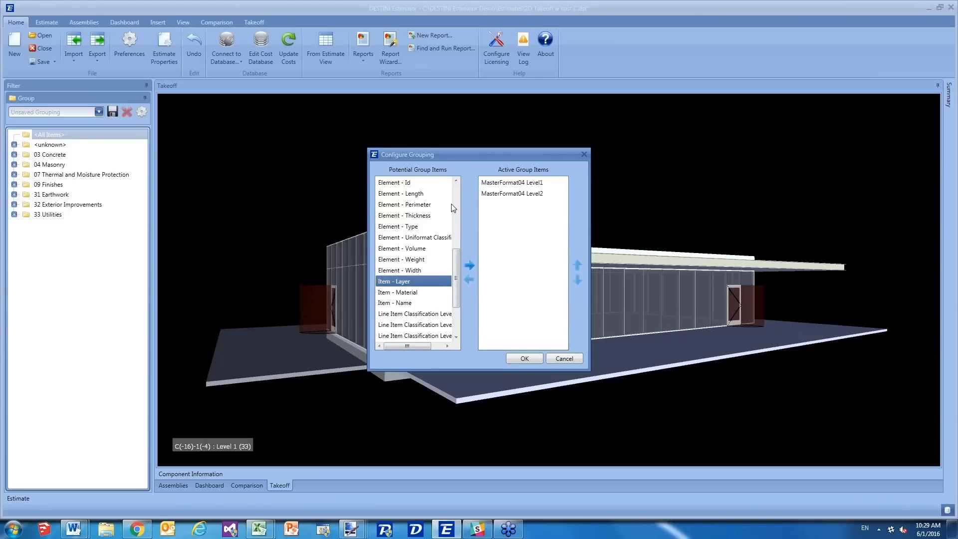
pyautogui.scroll(5, 451, 205)
pyautogui.click(414, 313)
pyautogui.click(461, 260)
# - Move MasterFormat04 Level1 and MasterFormat04 Level2 below Item - Layer and Element - Family in the grouping order
pyautogui.click(514, 183)
pyautogui.keyDown('shift'); pyautogui.click(512, 194); pyautogui.keyUp('shift')
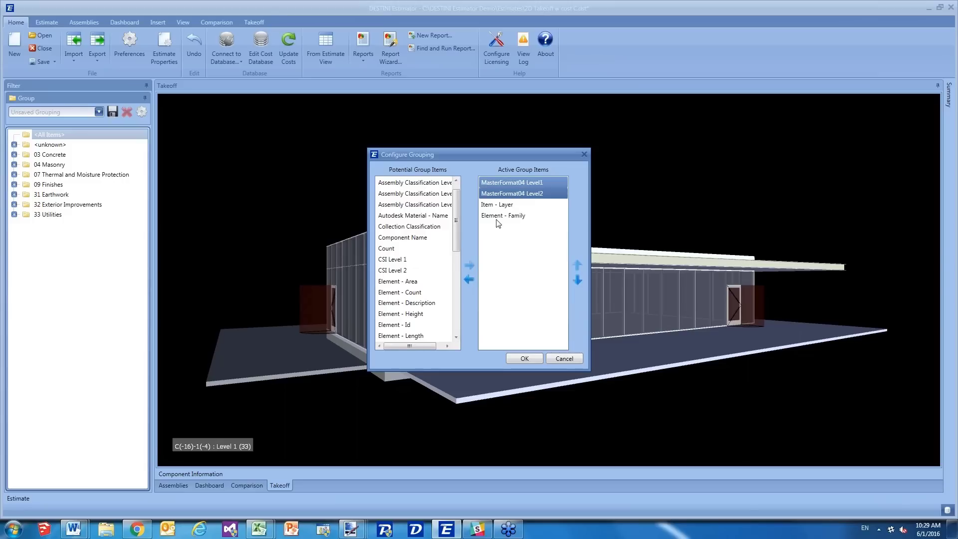
pyautogui.click(578, 280)
pyautogui.click(577, 280)
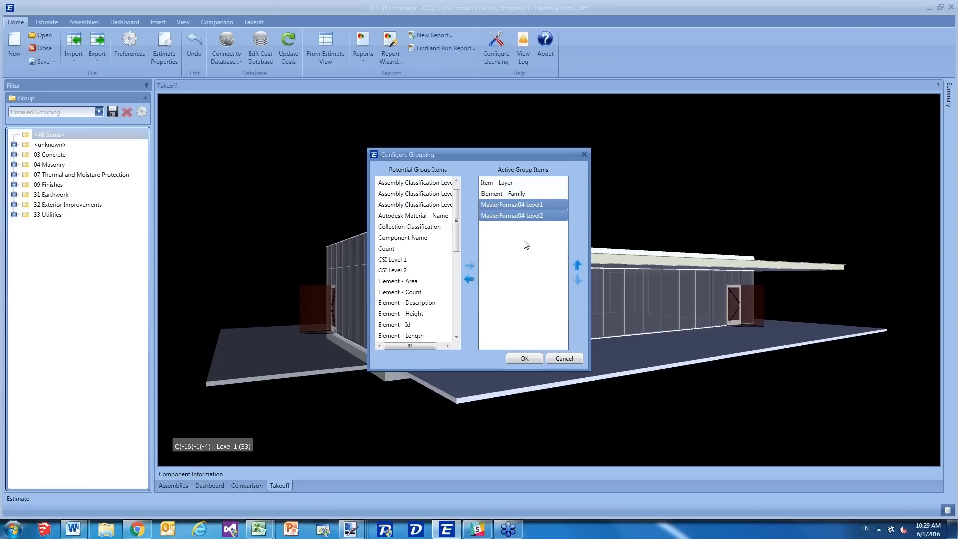
# - Remove MasterFormat04 Level2 from the active group items and apply the grouping
pyautogui.click(524, 216)
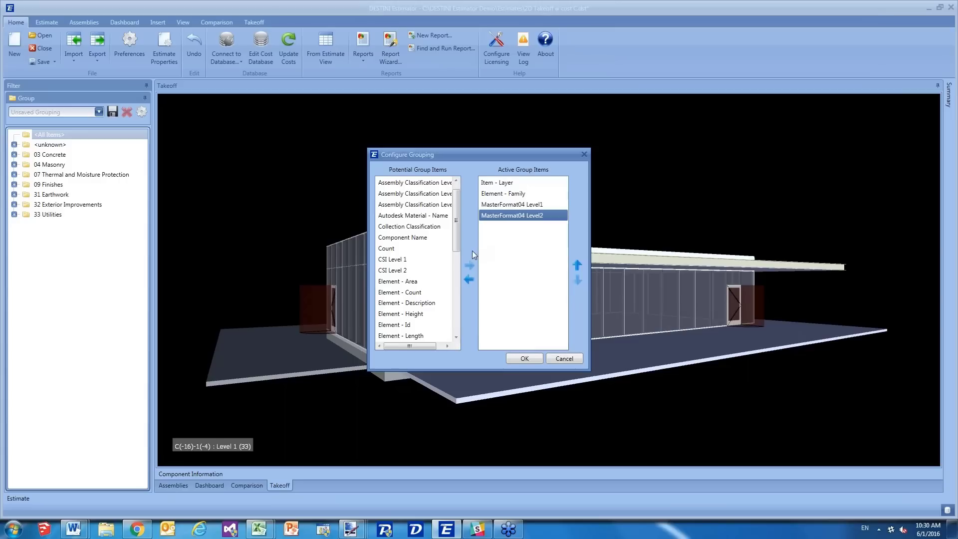
pyautogui.click(469, 280)
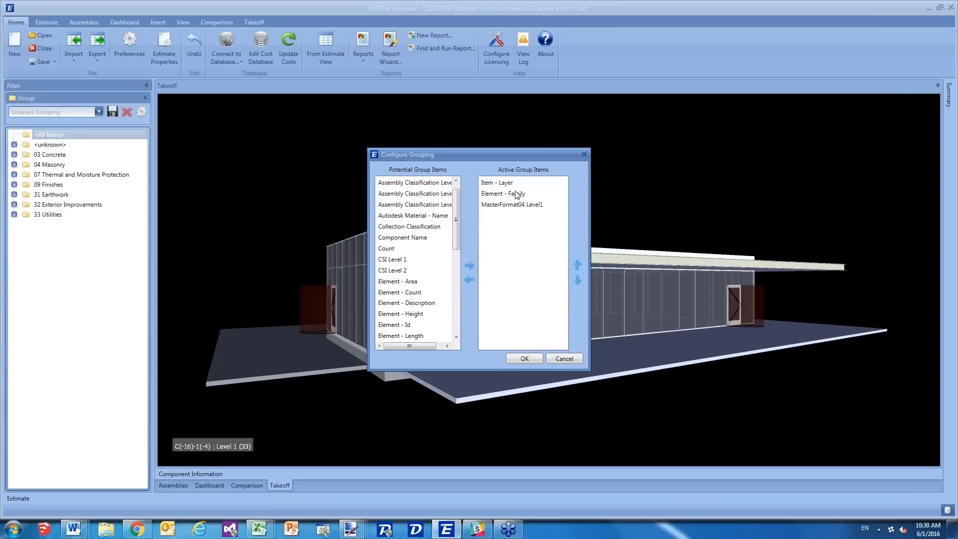
pyautogui.click(524, 358)
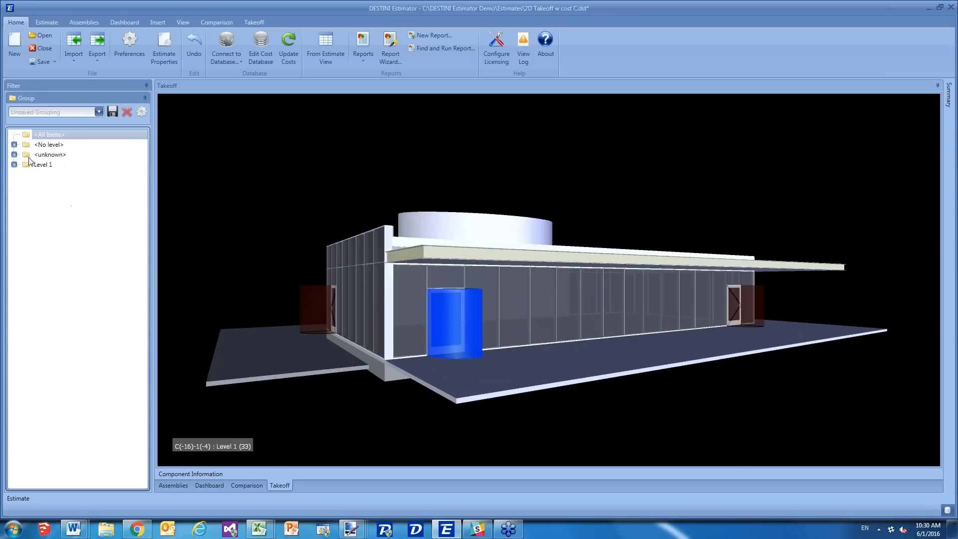
# - Expand the Level 1 group to view its element families and filter the 3D model to Level 1
pyautogui.click(14, 165)
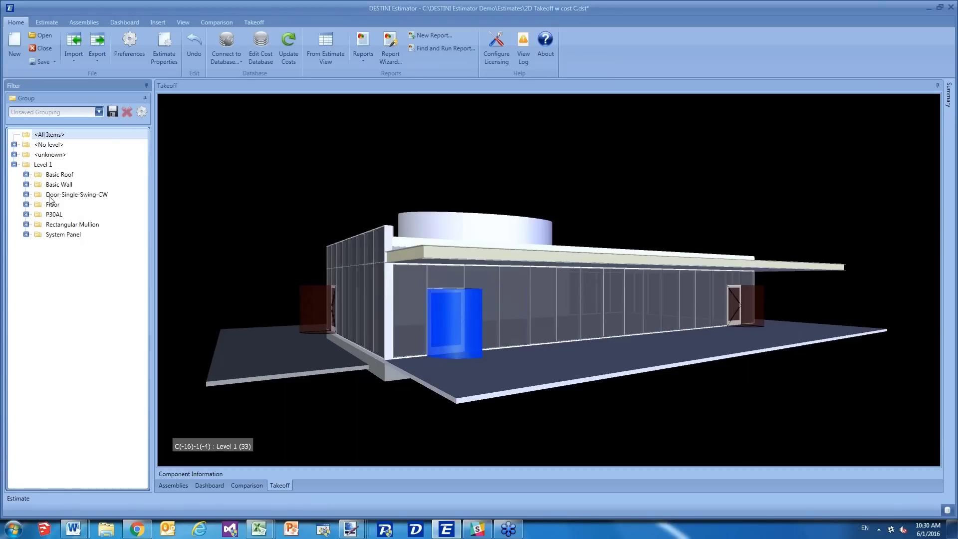
pyautogui.click(43, 167)
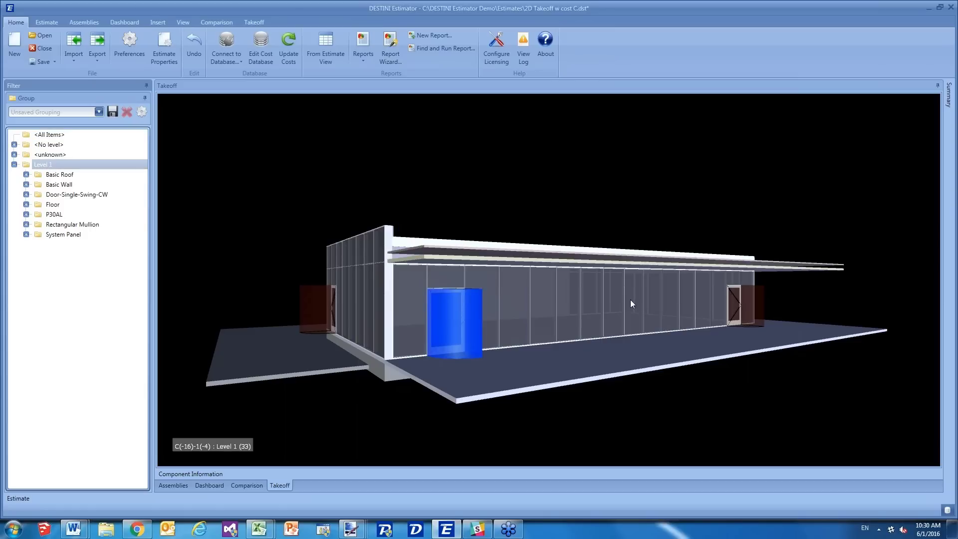
# - Filter the 3D model by several Level 1 families, including Basic Roof and Basic Wall, finishing with System Panel
pyautogui.click(60, 174)
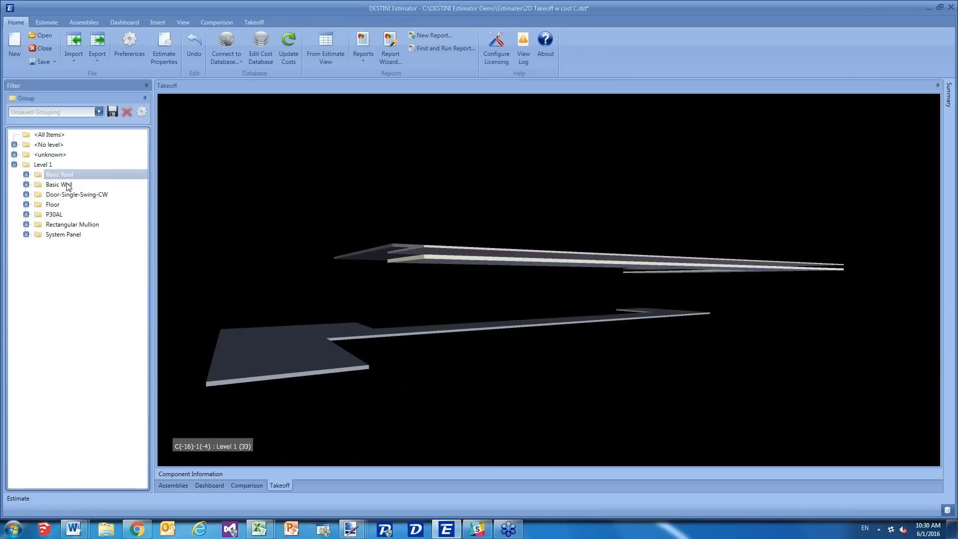
pyautogui.click(69, 185)
pyautogui.click(55, 214)
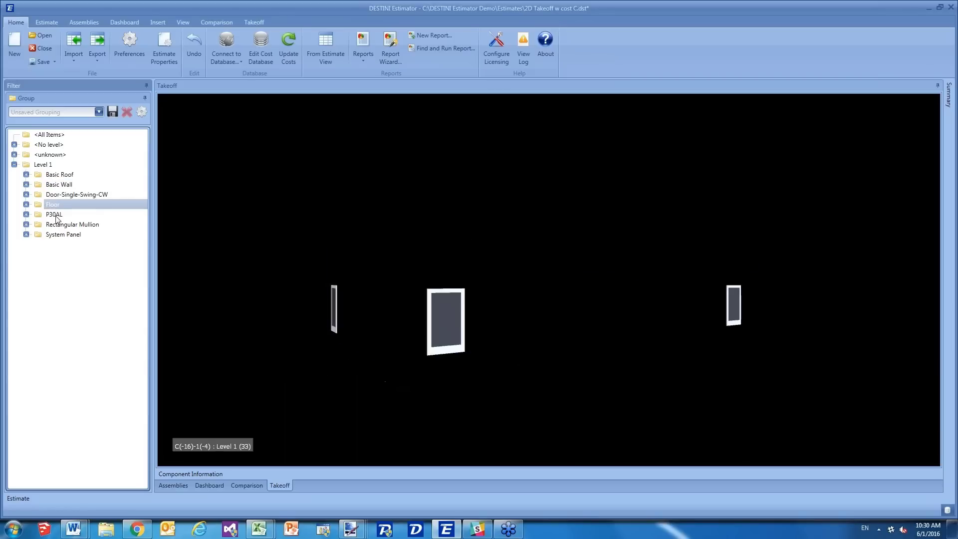
pyautogui.click(63, 236)
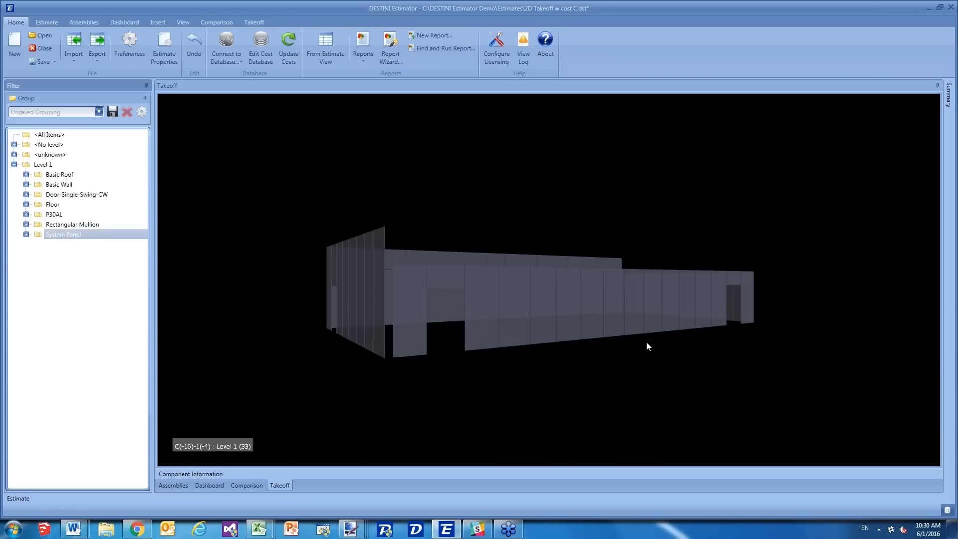
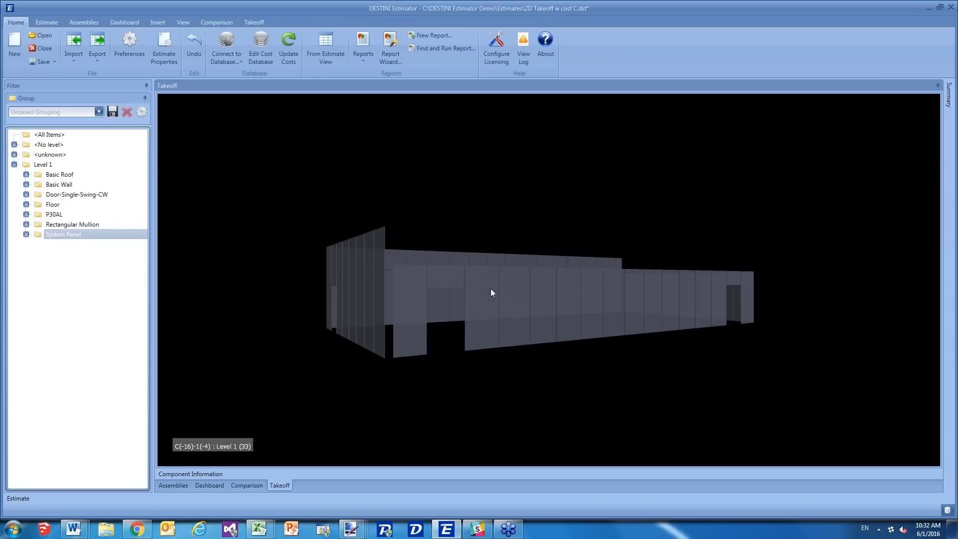
# - Try selecting all system panels at once, and build a selection of six adjacent front panels individually
pyautogui.click(278, 295)
pyautogui.hotkey('ctrl', 'a')
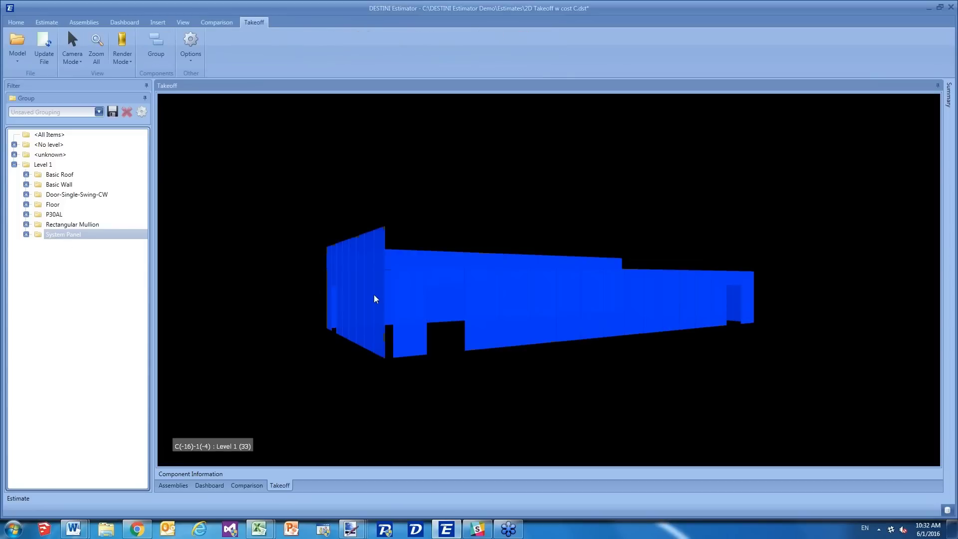
pyautogui.click(378, 296)
pyautogui.click(402, 297)
pyautogui.keyDown('ctrl'); pyautogui.click(444, 286); pyautogui.keyUp('ctrl')
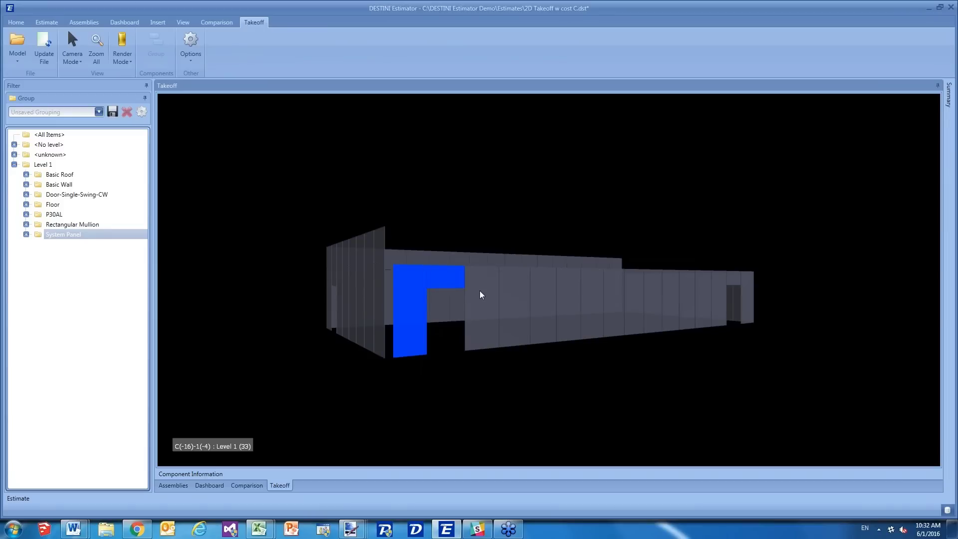
pyautogui.keyDown('ctrl'); pyautogui.click(482, 294); pyautogui.keyUp('ctrl')
pyautogui.keyDown('ctrl'); pyautogui.click(519, 290); pyautogui.keyUp('ctrl')
pyautogui.keyDown('ctrl'); pyautogui.click(555, 289); pyautogui.keyUp('ctrl')
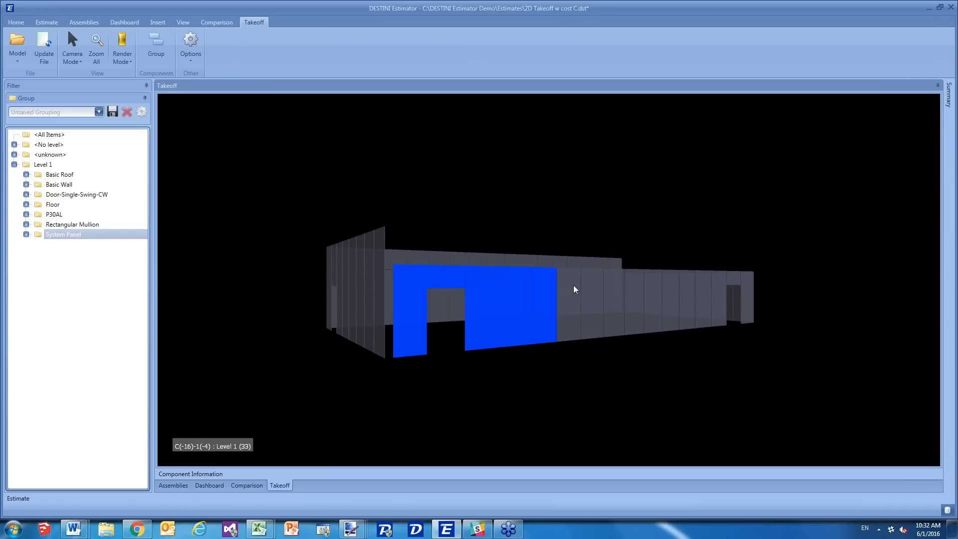
pyautogui.keyDown('ctrl'); pyautogui.click(573, 289); pyautogui.keyUp('ctrl')
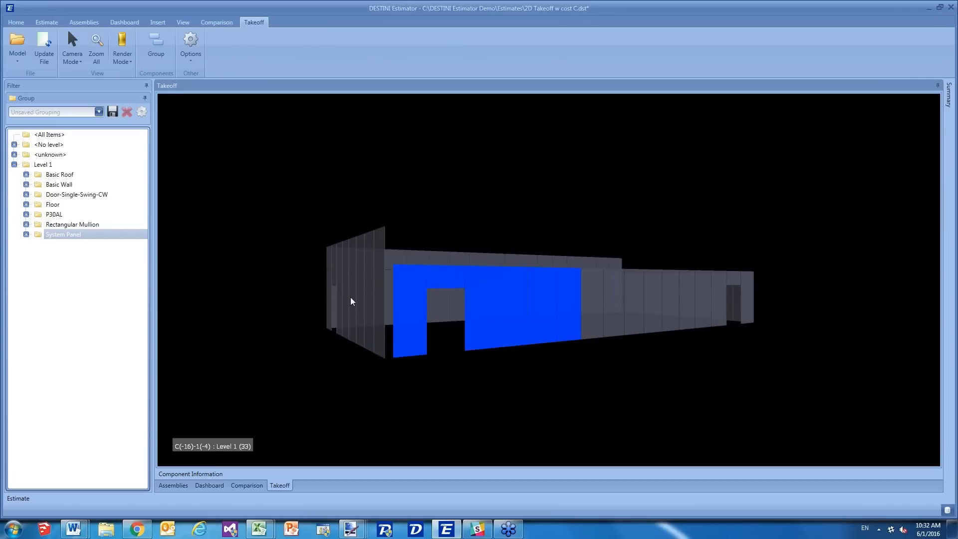
# - Select all system panels and start an assembly takeoff with the Curtainwall System found by searching the cost components for "curtain"
pyautogui.hotkey('ctrl', 'a')
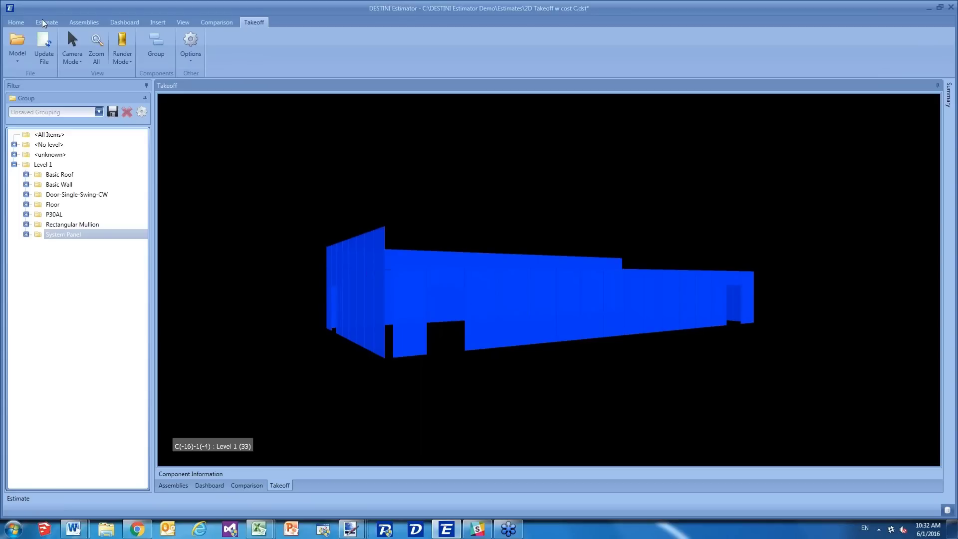
pyautogui.click(43, 22)
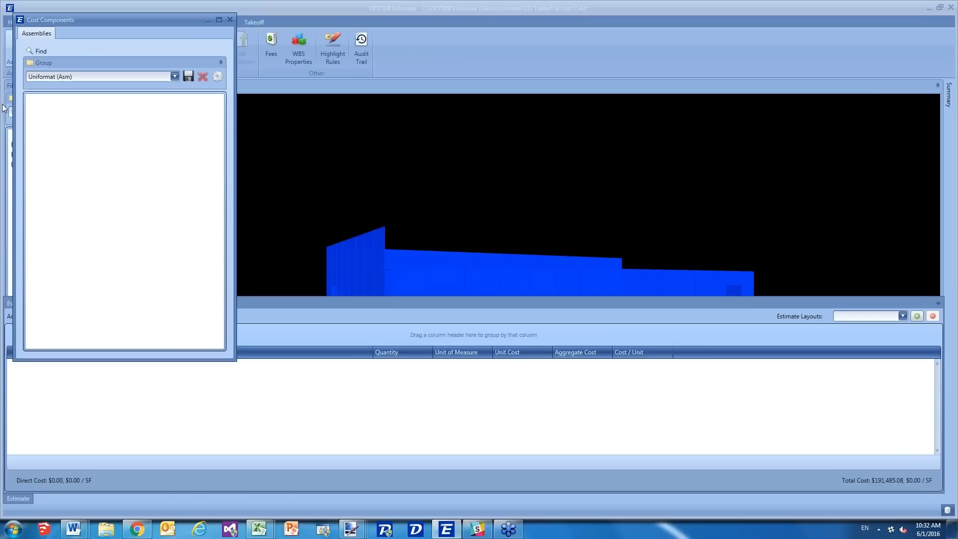
pyautogui.click(40, 51)
pyautogui.write('curtain')
pyautogui.press('Return')
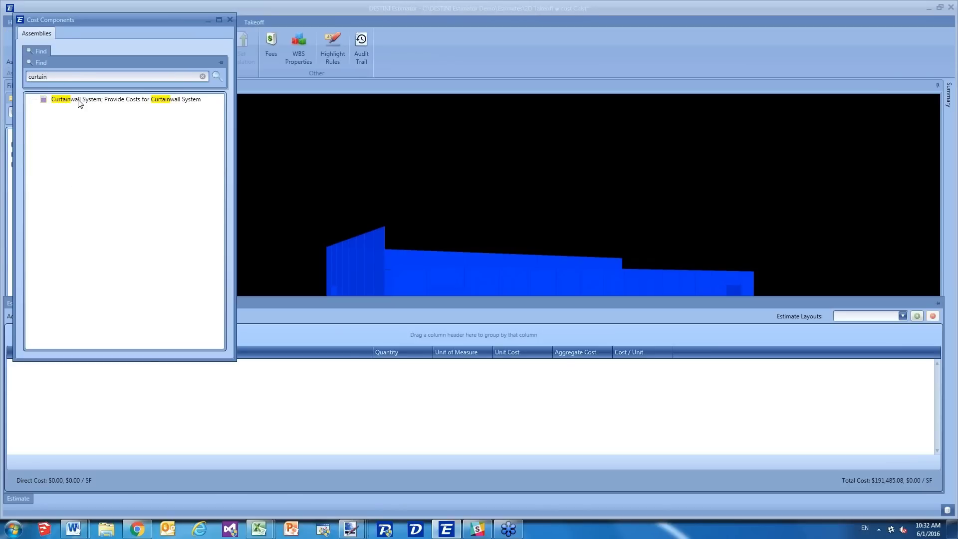
pyautogui.click(78, 103)
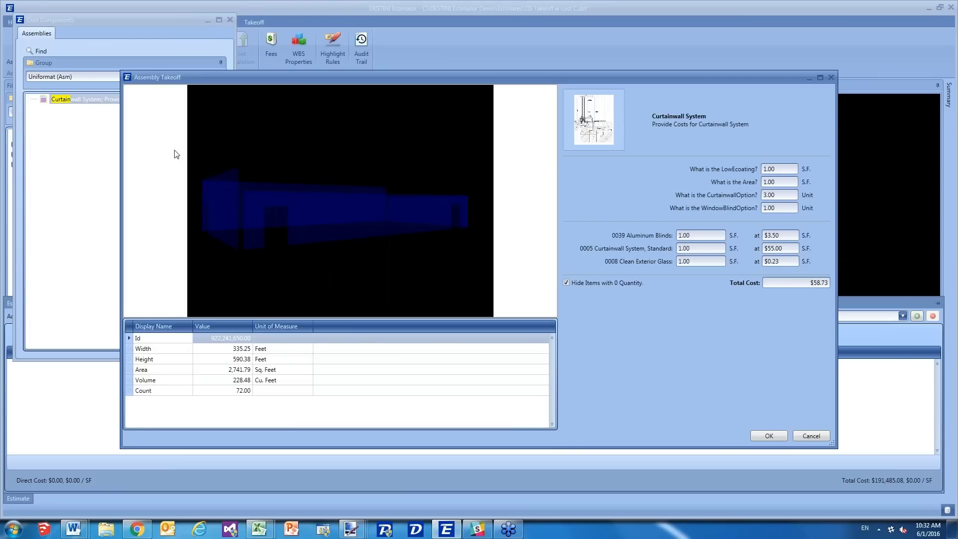
# - Associate the panels' Area property with the Curtainwall System's area question and add the assembly takeoff to the estimate
pyautogui.click(159, 338)
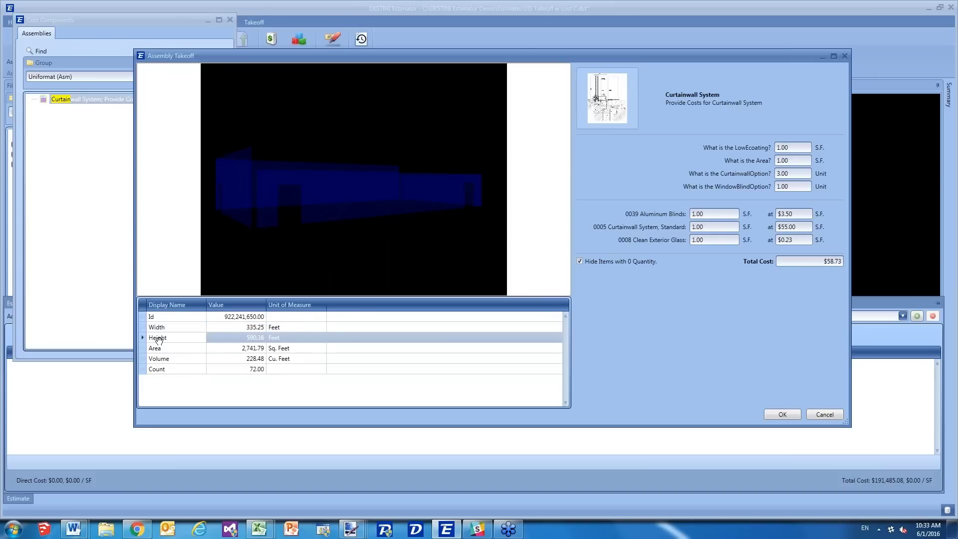
pyautogui.moveTo(155, 347); pyautogui.dragTo(792, 161)
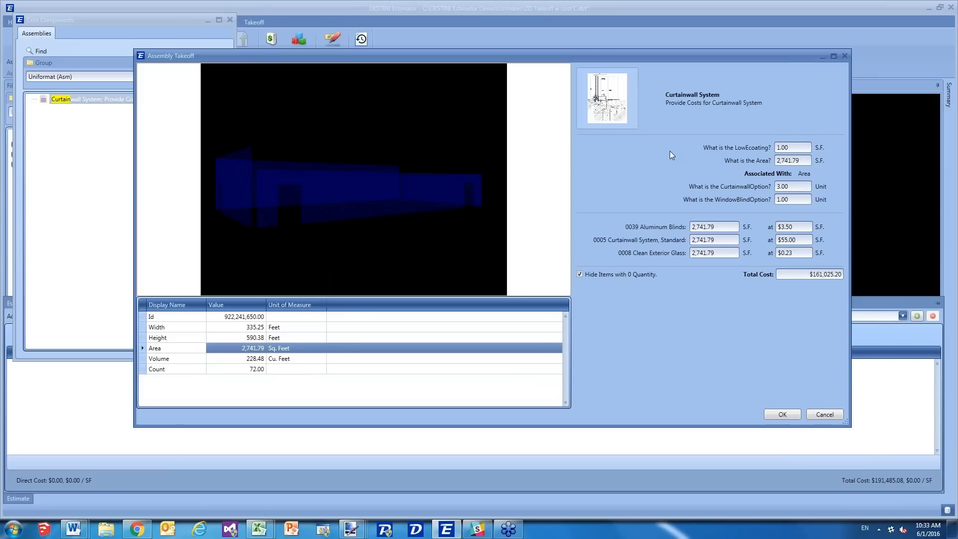
pyautogui.click(797, 148)
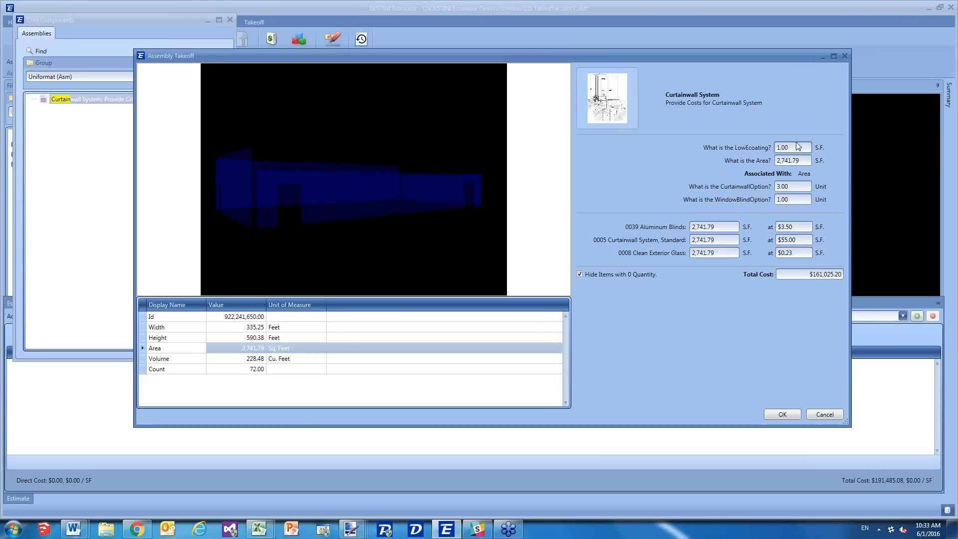
pyautogui.click(795, 185)
pyautogui.click(781, 187)
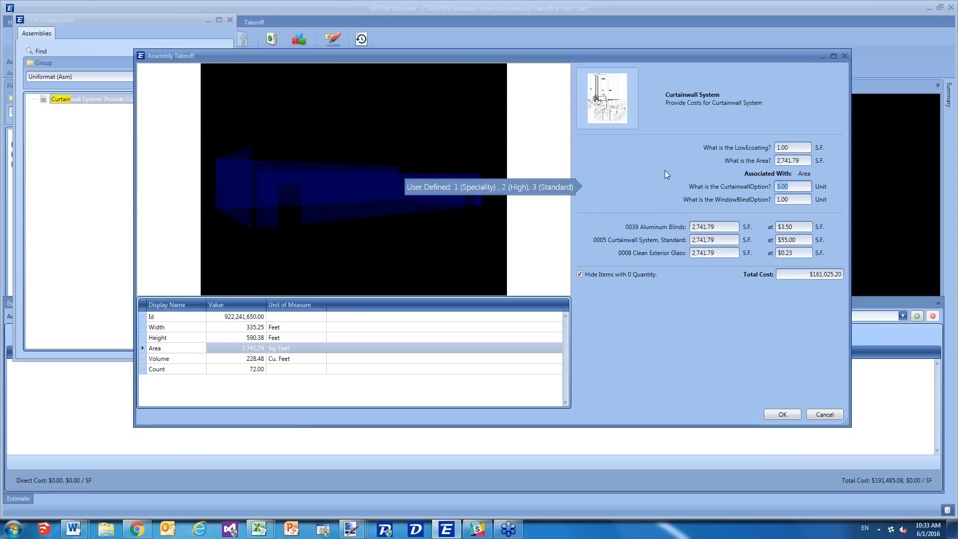
pyautogui.click(775, 413)
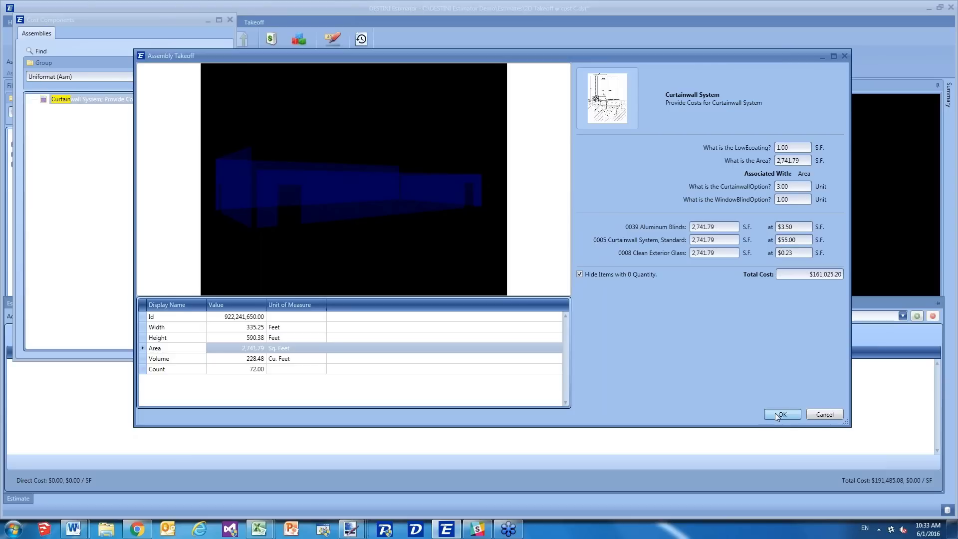
pyautogui.click(775, 413)
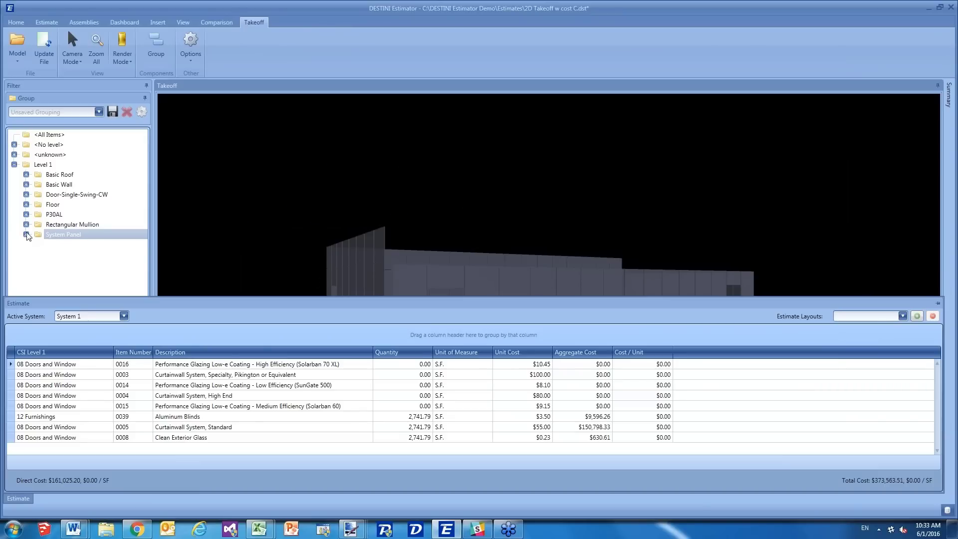
# - Expand the System Panel family under Level 1 and filter the model to its 08 Openings division
pyautogui.click(27, 234)
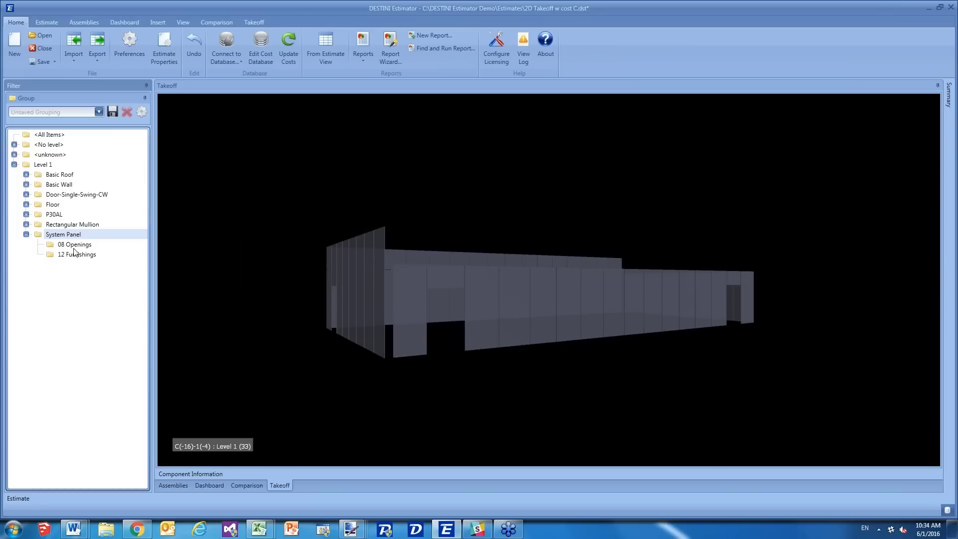
pyautogui.click(74, 247)
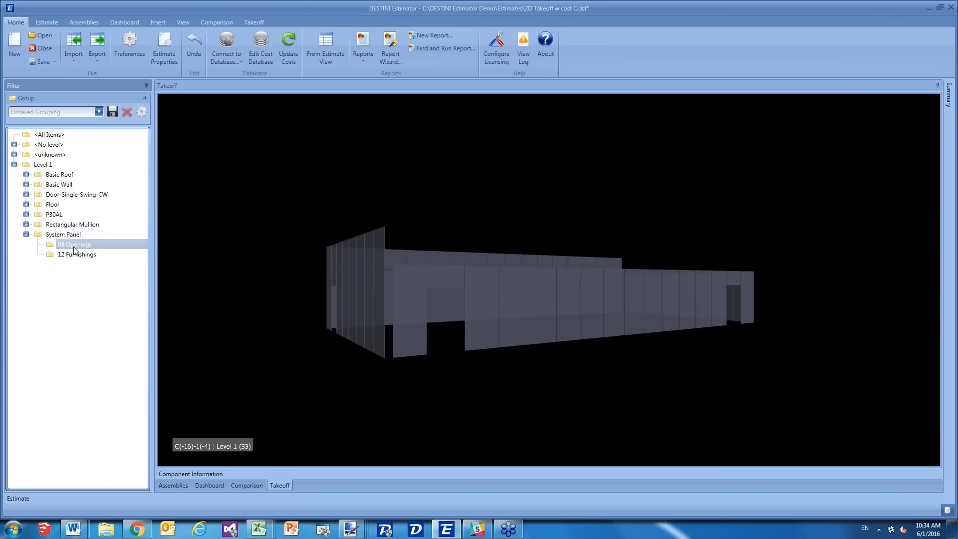
# - Apply the 16 Division CSI grouping and filter the model to 08 Doors and Window, followed by the <unknown> group
pyautogui.click(100, 112)
pyautogui.click(85, 122)
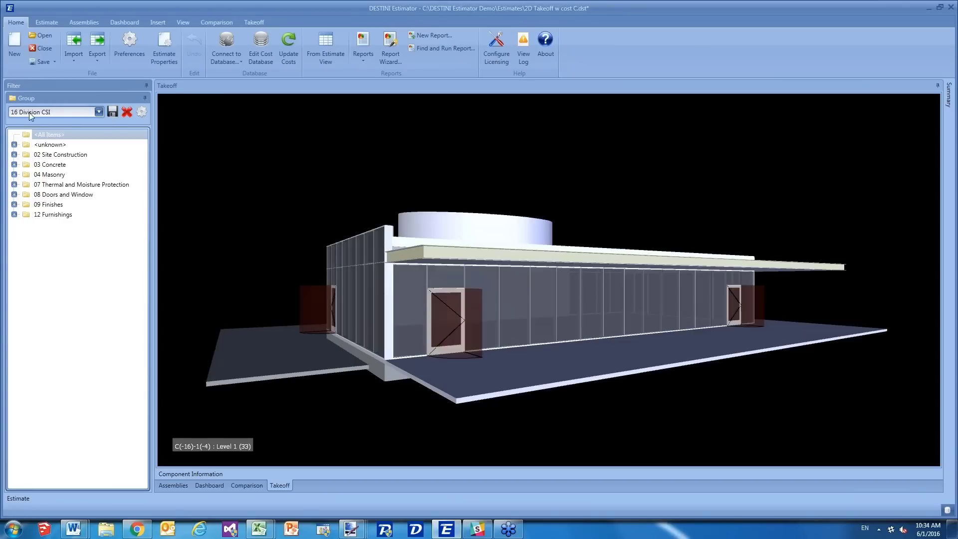
pyautogui.click(51, 196)
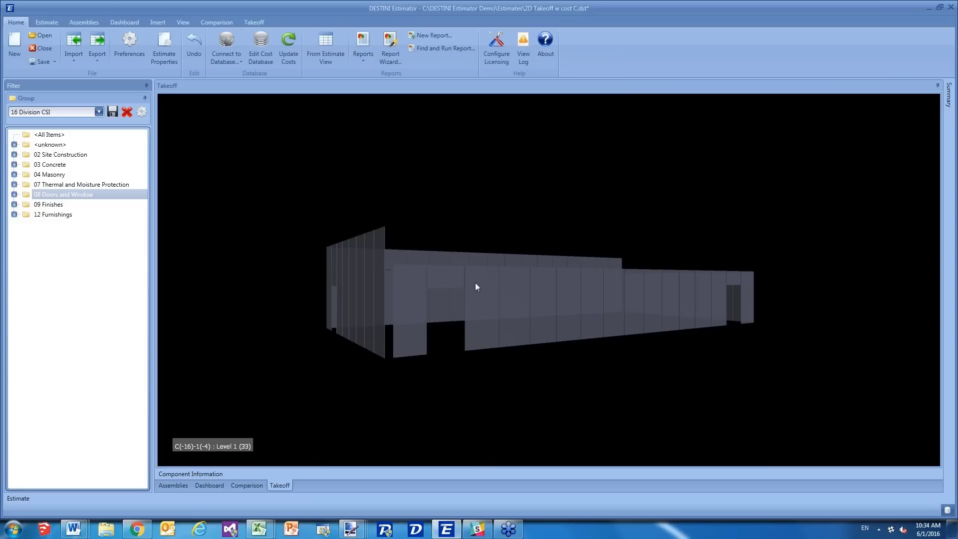
pyautogui.click(54, 145)
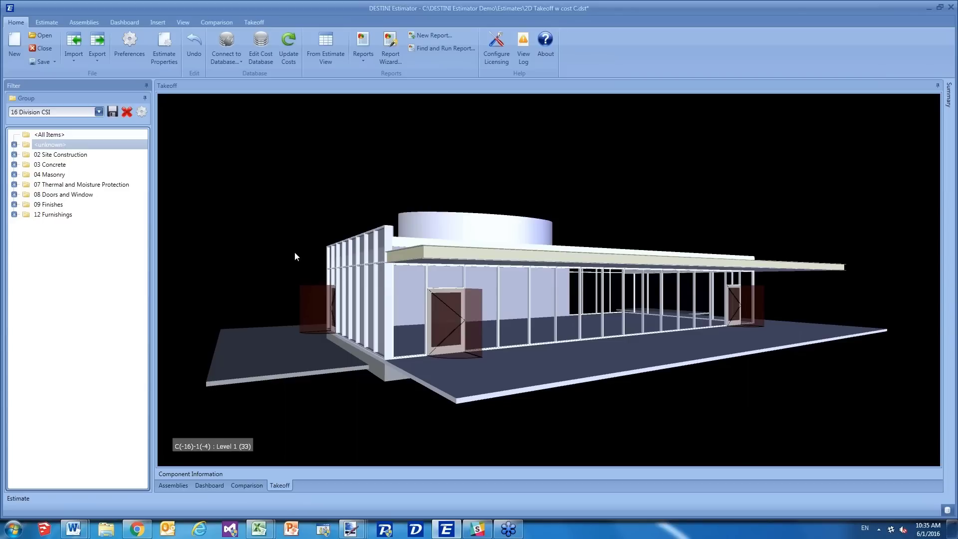
# - Open a different version of the 3D model from the Comparison\Model folder
pyautogui.click(275, 217)
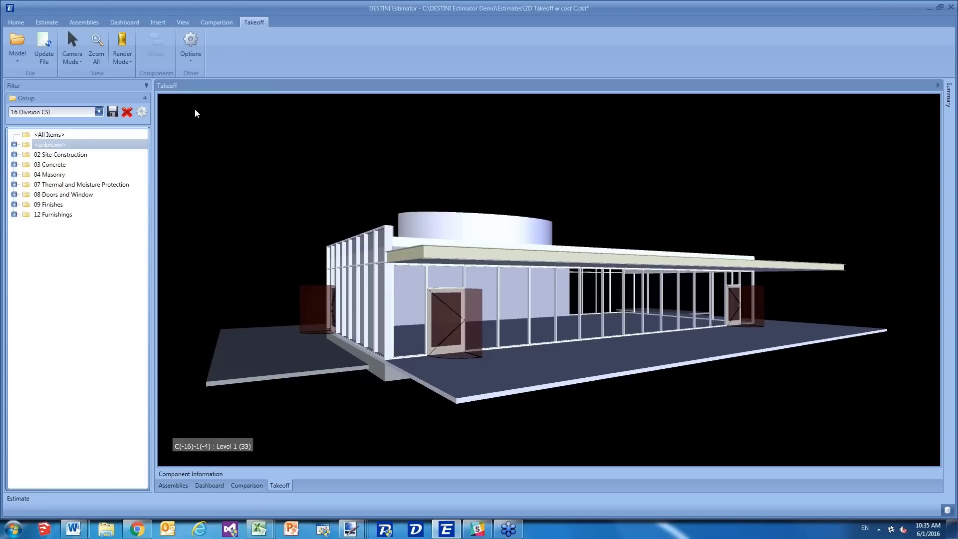
pyautogui.click(21, 52)
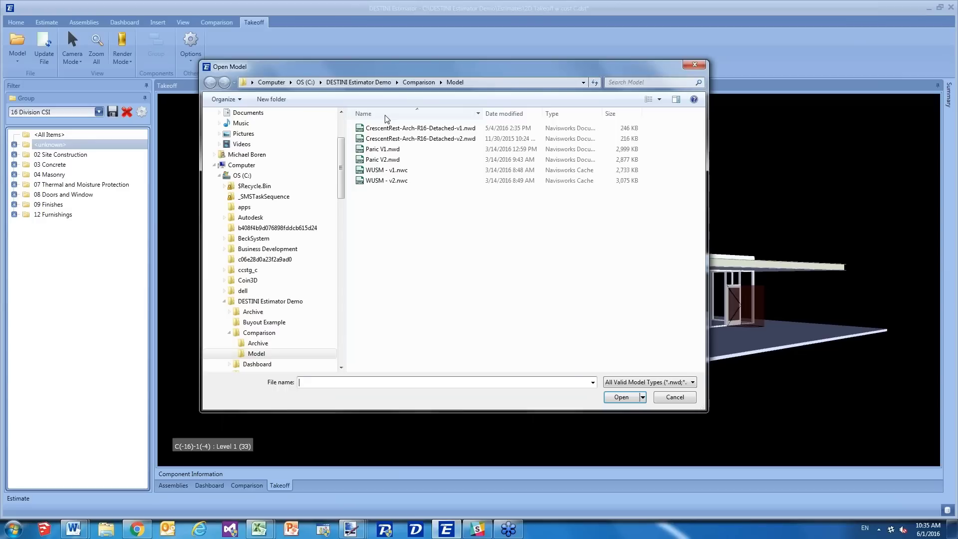
pyautogui.doubleClick(372, 172)
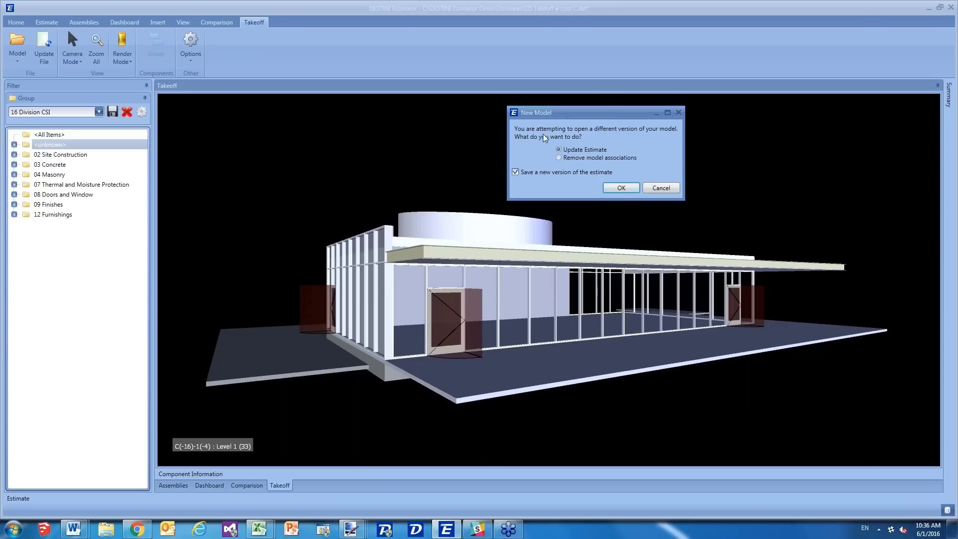
# - Confirm the new model version with Update Estimate and Save a new version of the estimate enabled, and cancel the estimate save dialog
pyautogui.moveTo(575, 110); pyautogui.dragTo(390, 101)
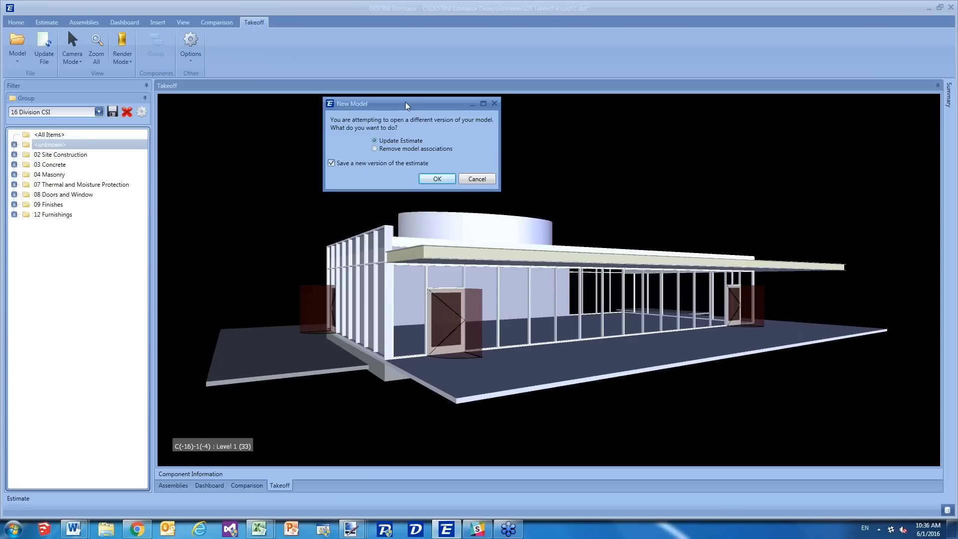
pyautogui.moveTo(406, 105); pyautogui.dragTo(487, 125)
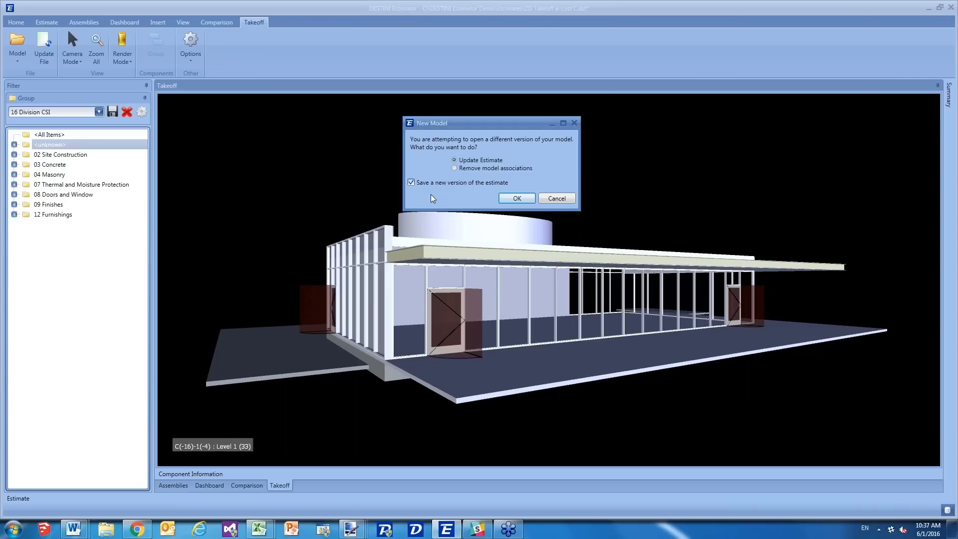
pyautogui.click(530, 205)
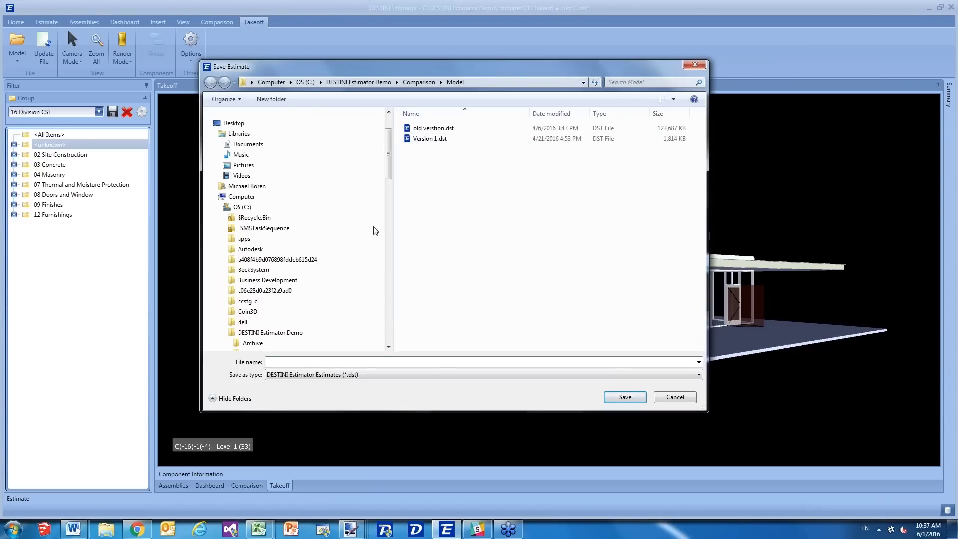
pyautogui.click(668, 397)
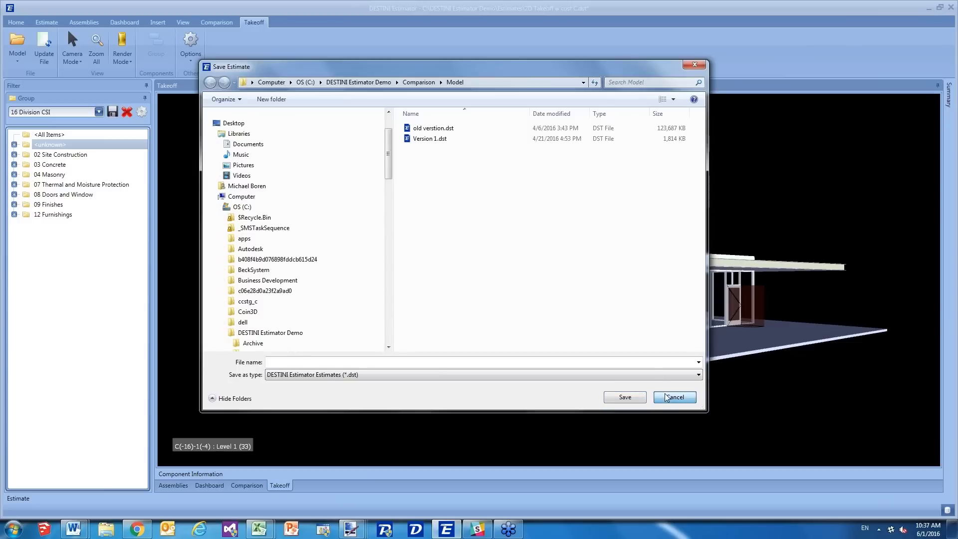
pyautogui.click(667, 397)
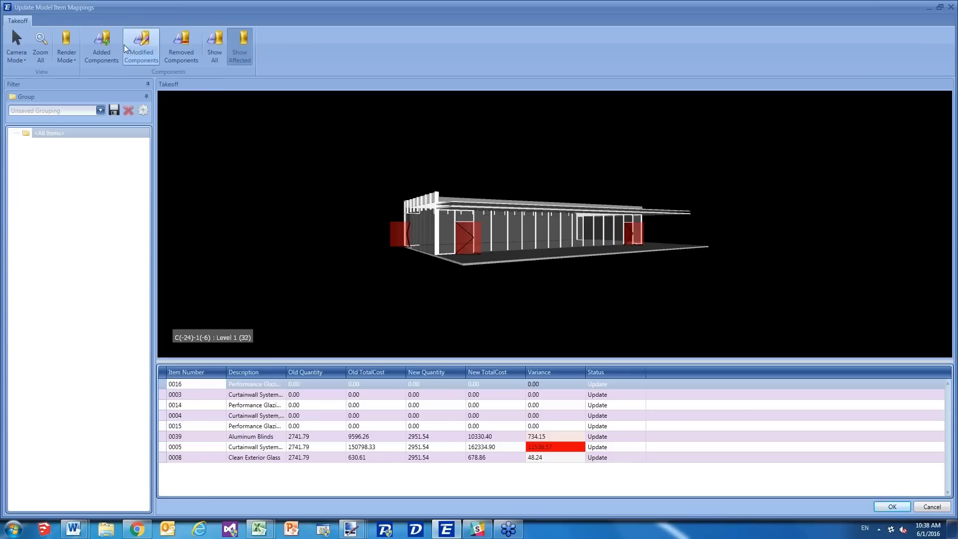
# - Examine the modified, removed and added components of the new model version in the item mapping comparison
pyautogui.click(131, 49)
pyautogui.click(175, 53)
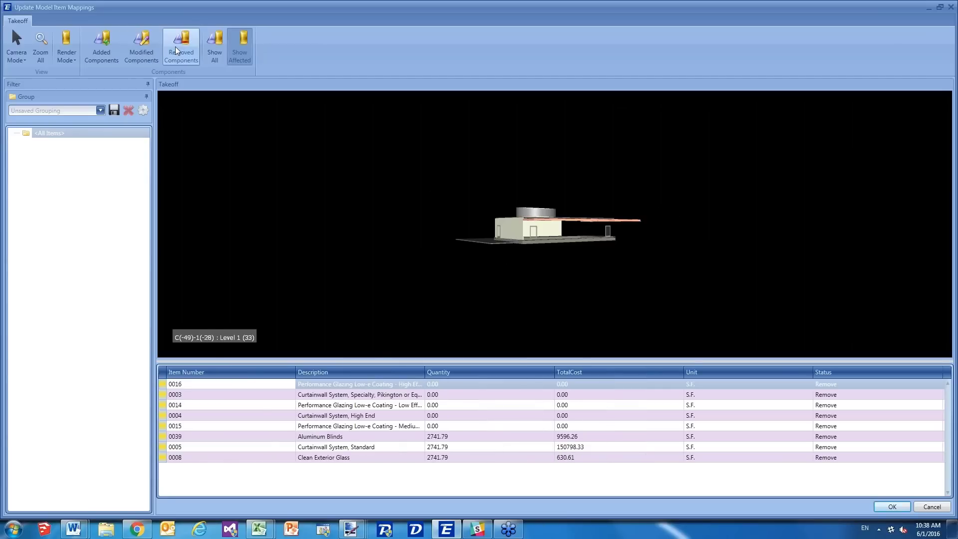
pyautogui.click(96, 44)
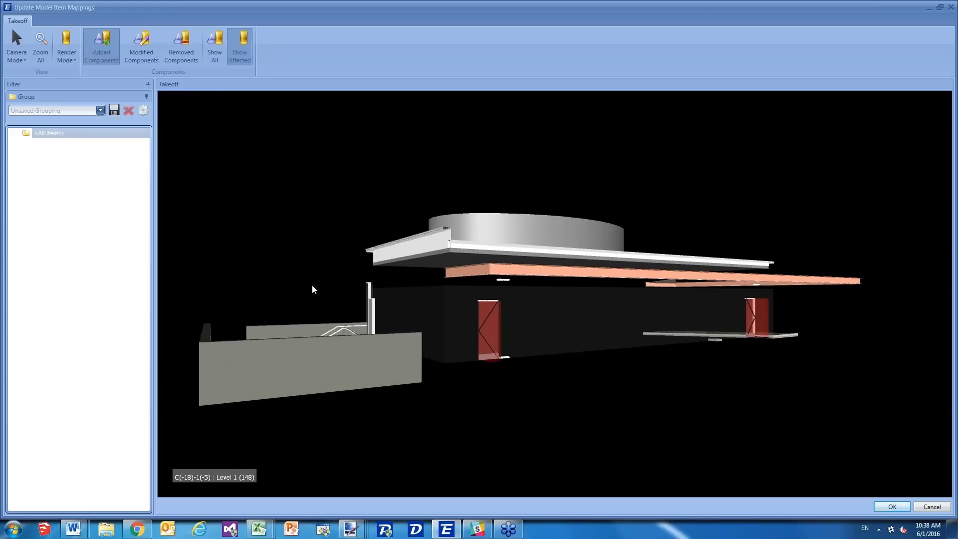
# - Group the modified components in the item mapping comparison by Item - Layer and Element - Family
pyautogui.click(154, 60)
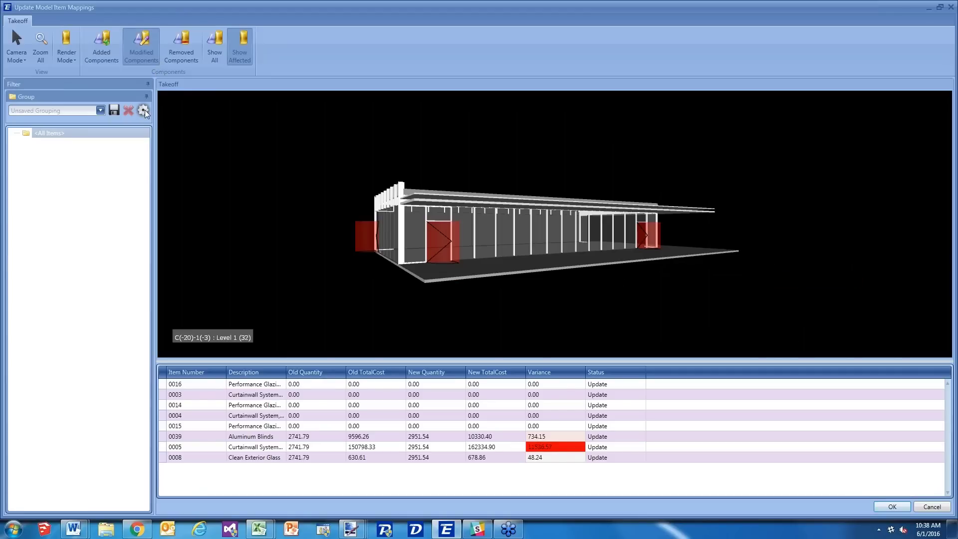
pyautogui.click(144, 110)
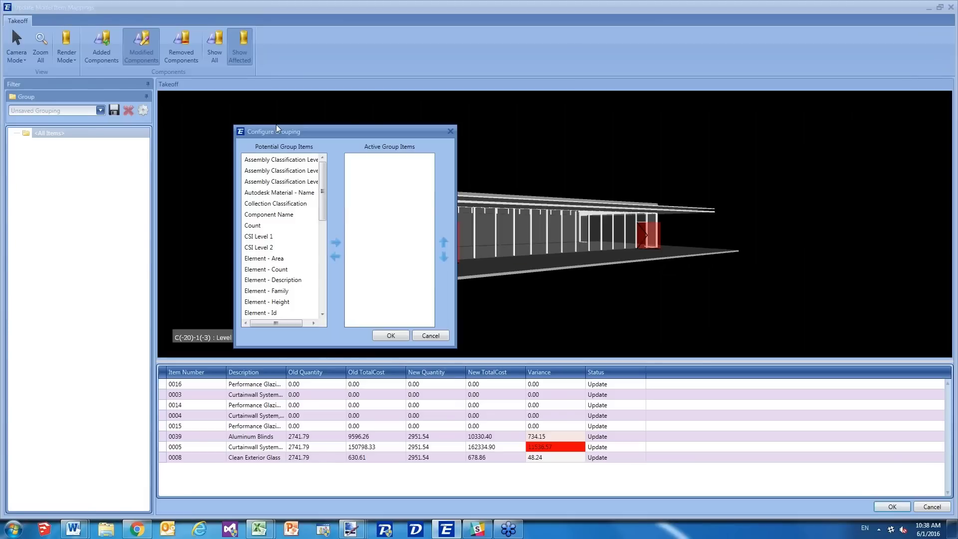
pyautogui.moveTo(278, 129); pyautogui.dragTo(214, 117)
pyautogui.scroll(-5, 244, 239)
pyautogui.click(239, 214)
pyautogui.moveTo(260, 243); pyautogui.dragTo(265, 196)
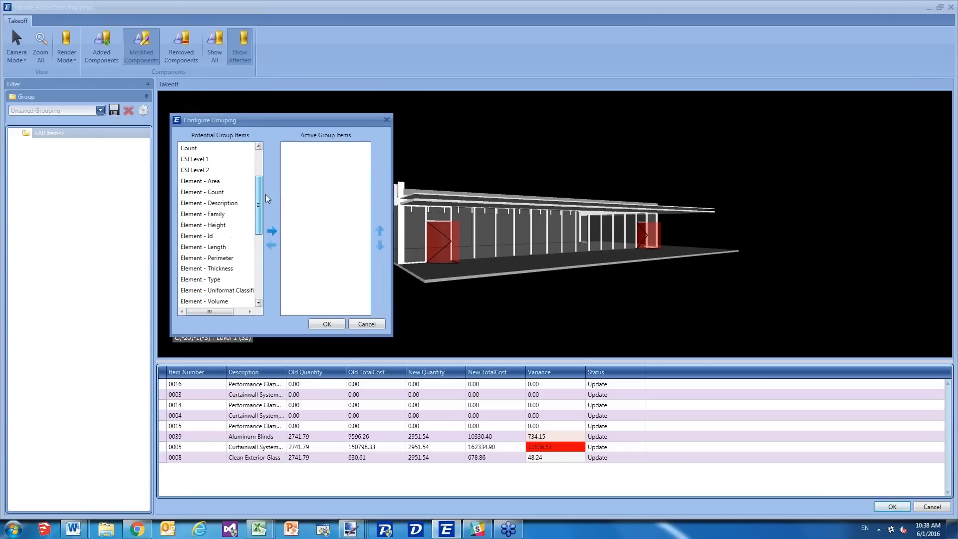
pyautogui.click(234, 213)
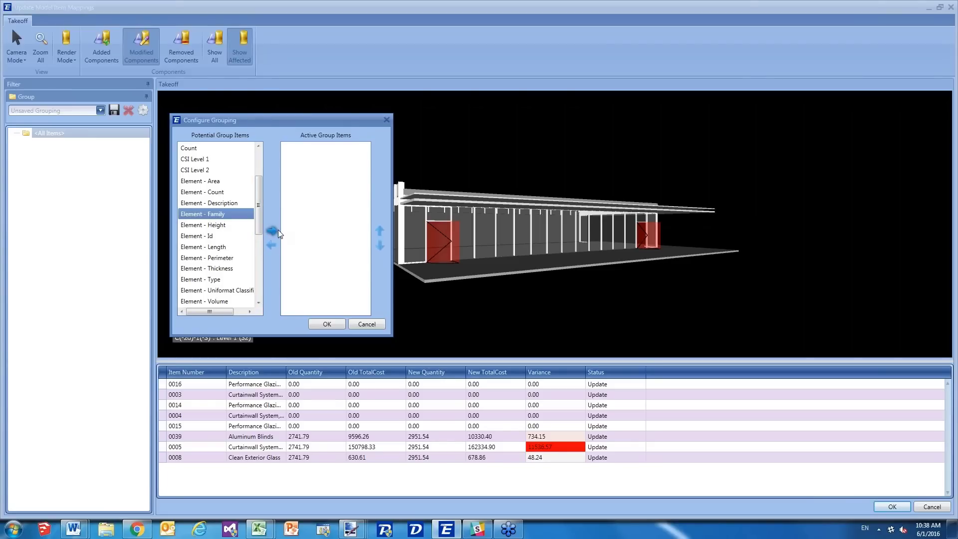
pyautogui.click(272, 231)
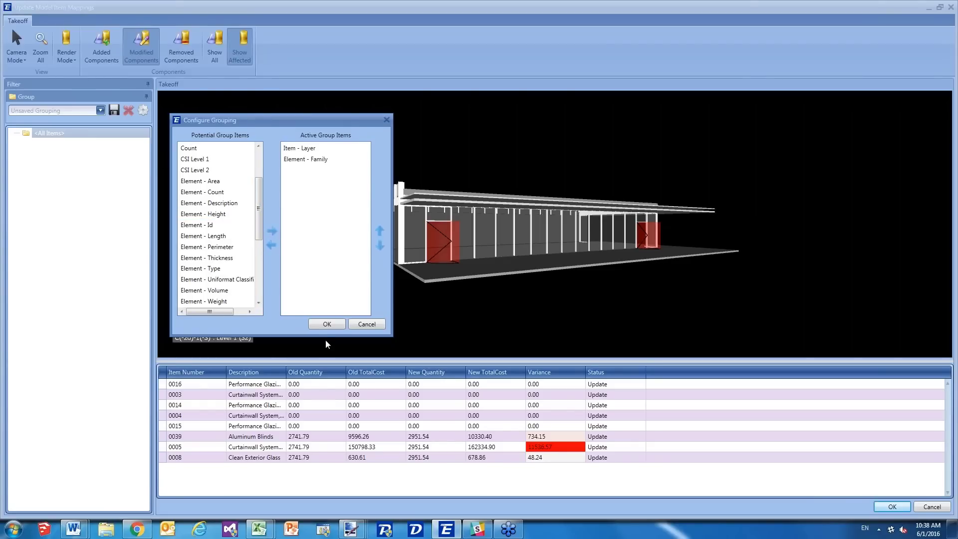
pyautogui.click(327, 324)
# - Examine the modified Level 1 components family by family, from Basic Wall through Rectangular Mullion to System Panel
pyautogui.click(56, 163)
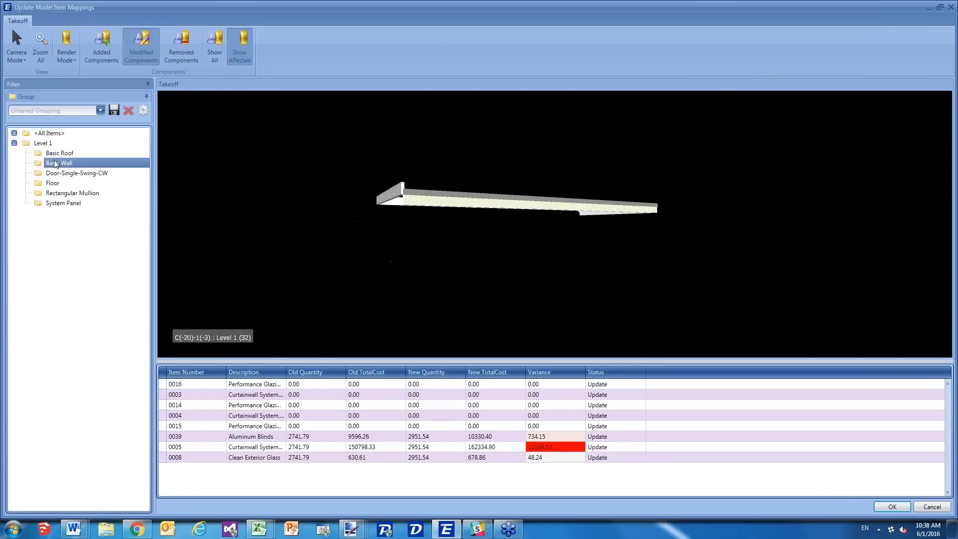
pyautogui.click(14, 143)
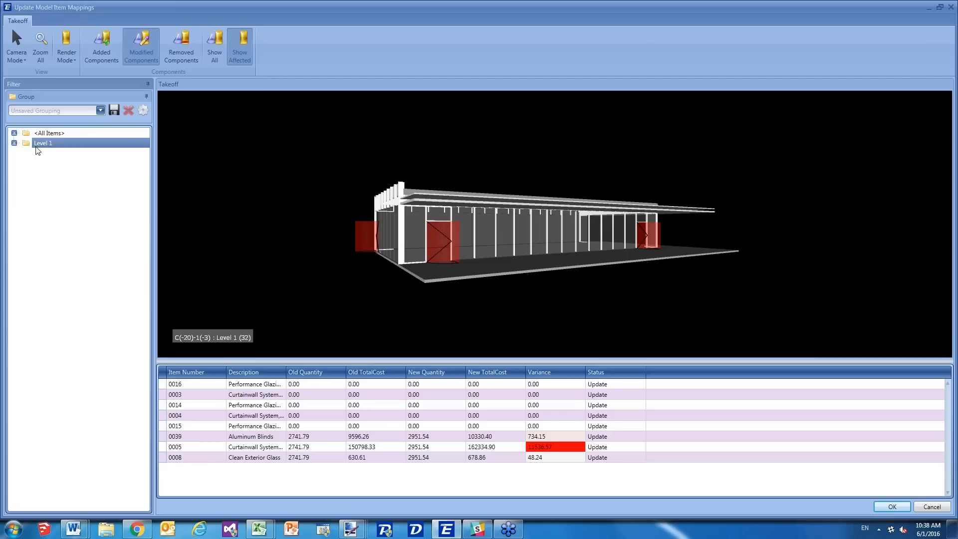
pyautogui.click(14, 143)
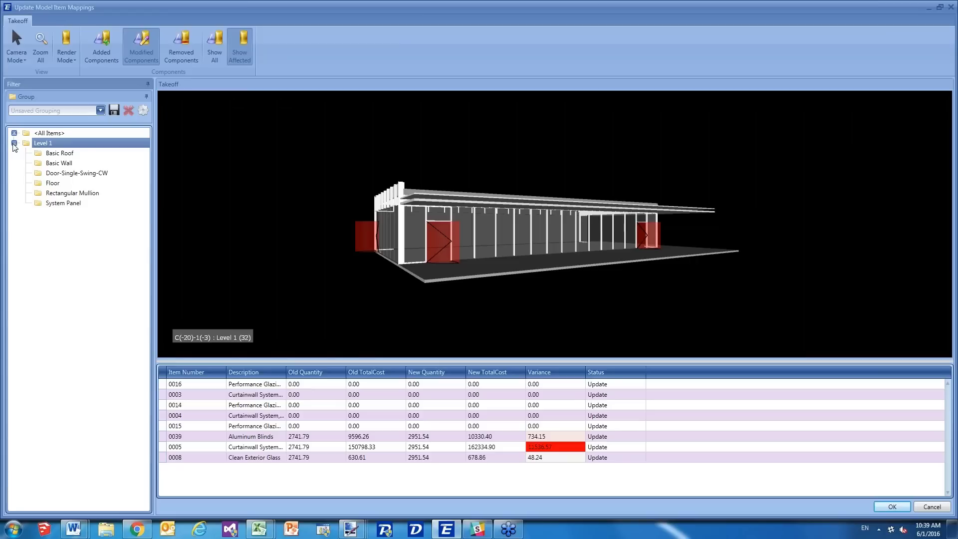
pyautogui.click(52, 204)
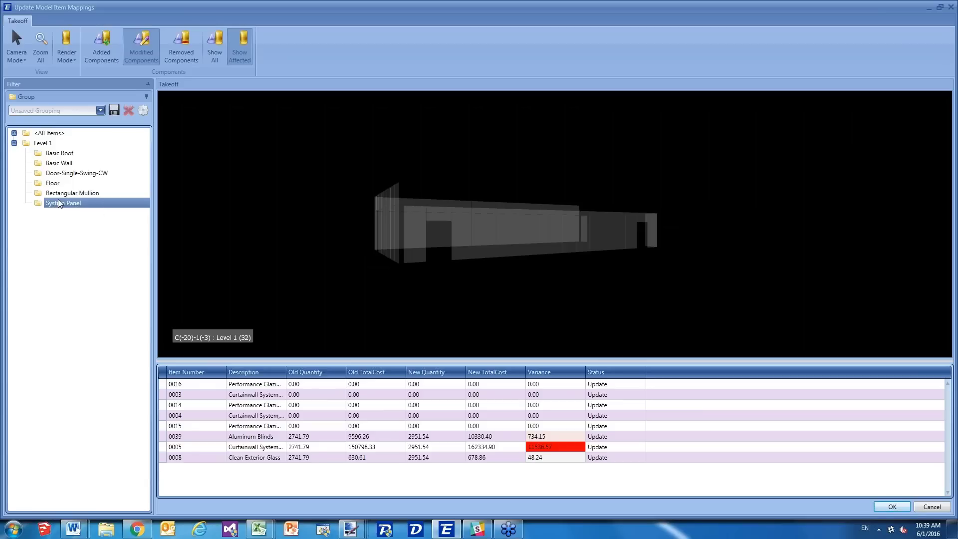
pyautogui.click(51, 157)
pyautogui.click(52, 164)
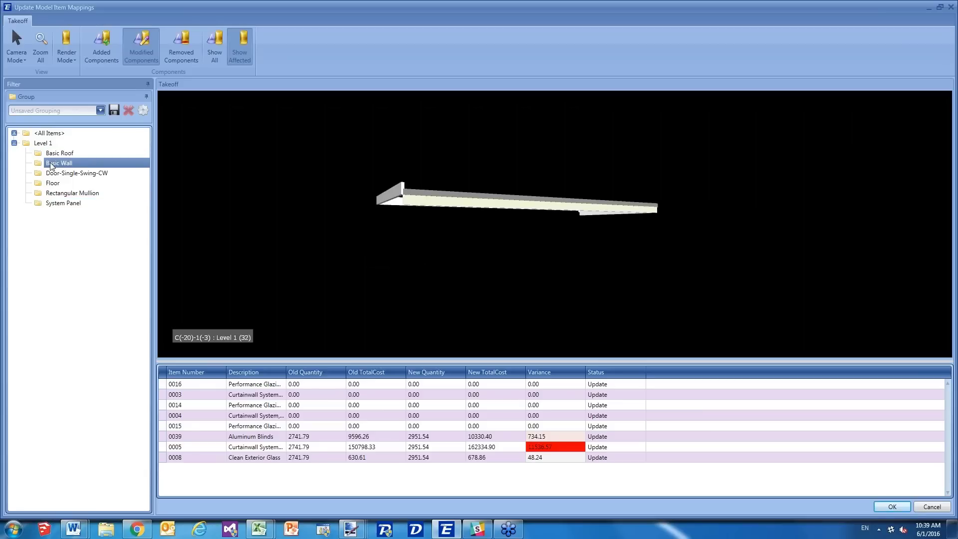
pyautogui.click(53, 173)
pyautogui.click(53, 183)
pyautogui.click(53, 193)
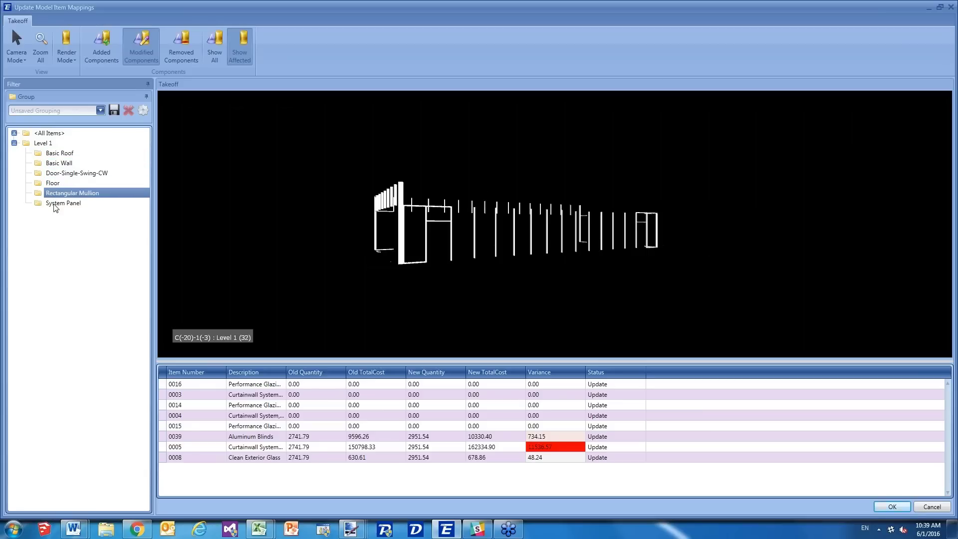
pyautogui.click(54, 203)
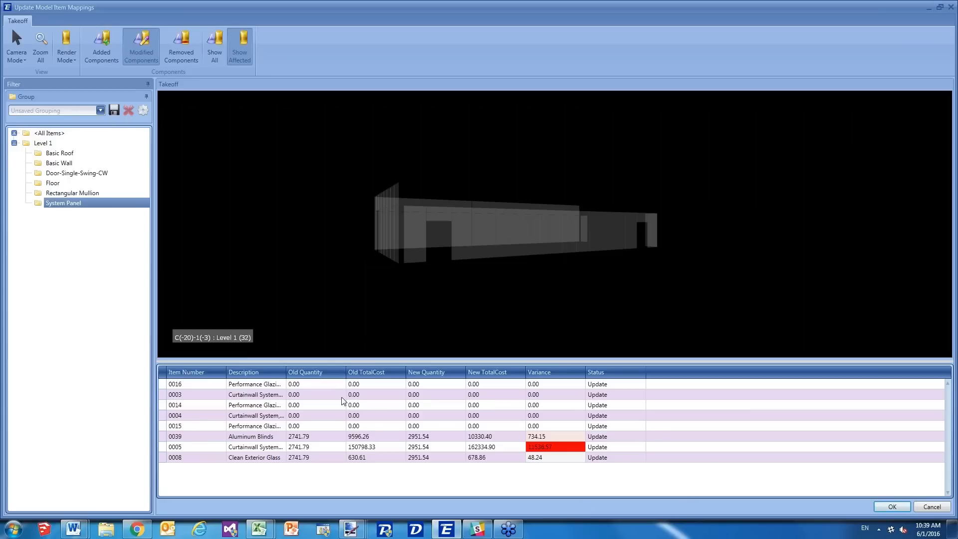
# - Widen the Description column of the mapping comparison and check the status options of the Aluminum Blinds item, keeping Update
pyautogui.click(314, 372)
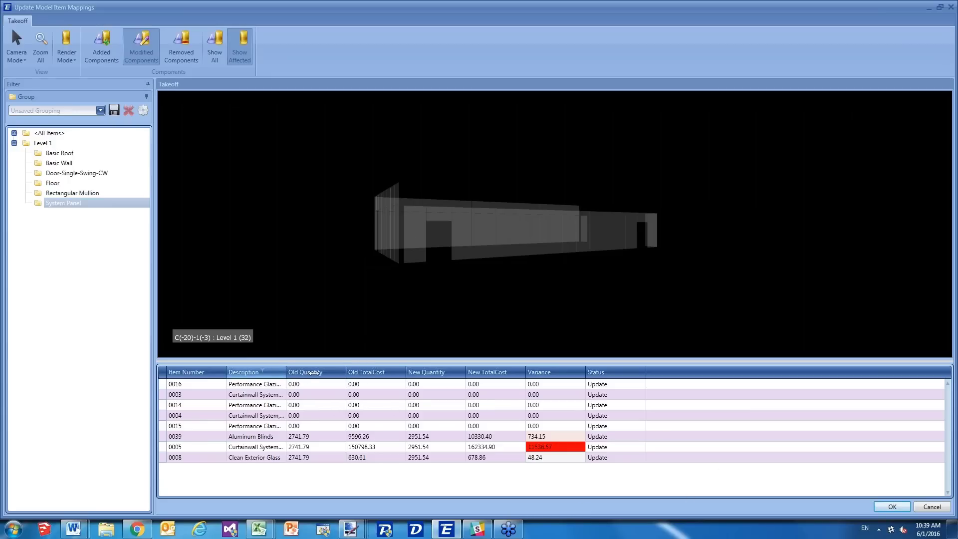
pyautogui.moveTo(314, 373); pyautogui.dragTo(359, 376)
pyautogui.moveTo(402, 380); pyautogui.dragTo(433, 380)
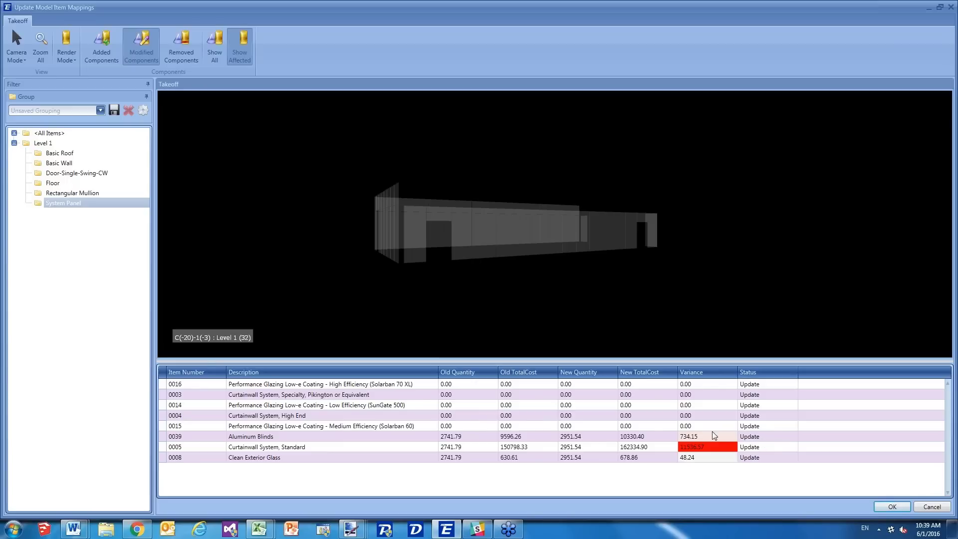
pyautogui.click(759, 440)
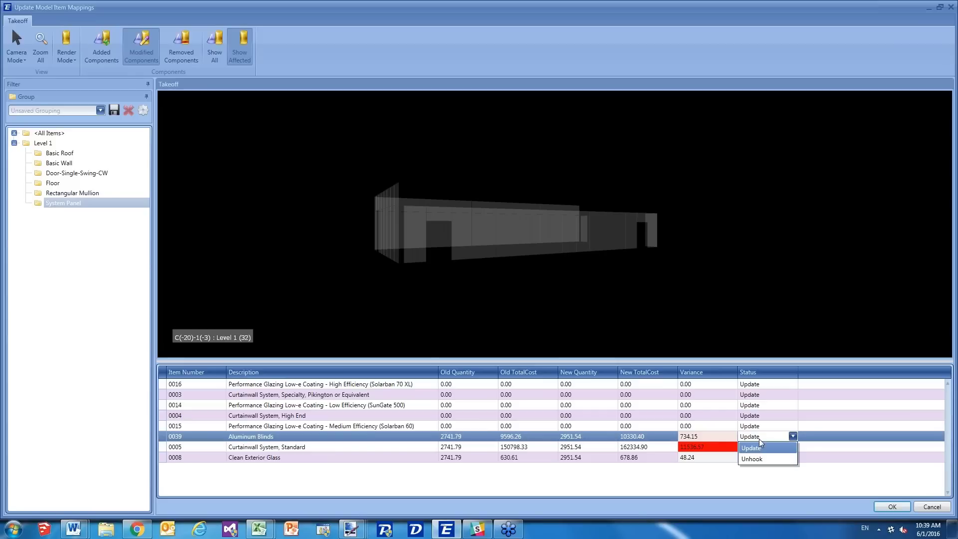
pyautogui.click(733, 466)
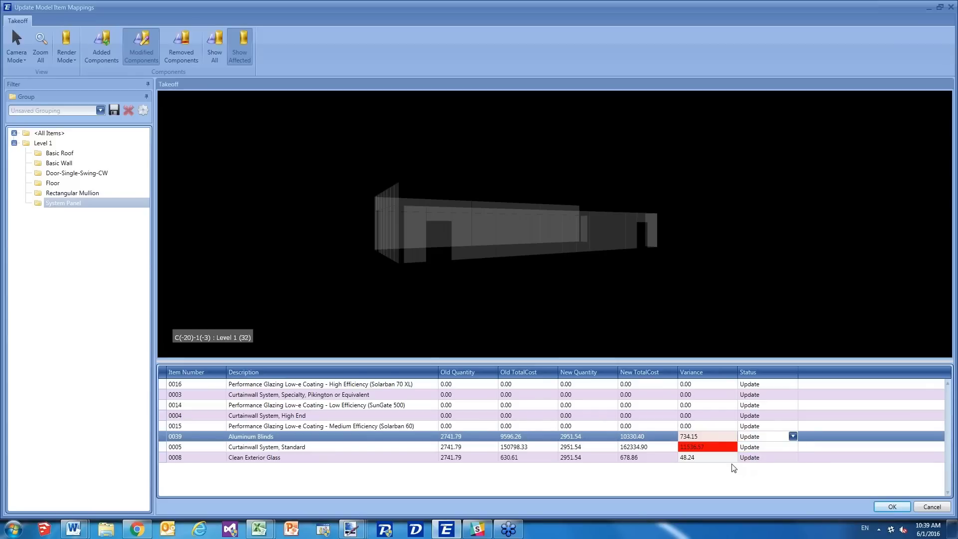
pyautogui.click(642, 459)
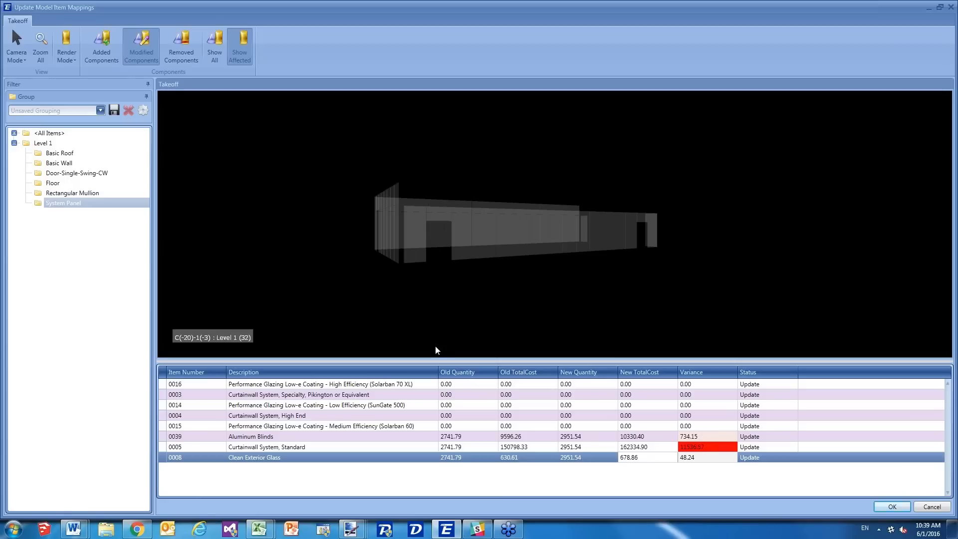
# - Compare the full model with its affected modified components across all items, and accept the model item mapping updates
pyautogui.click(42, 144)
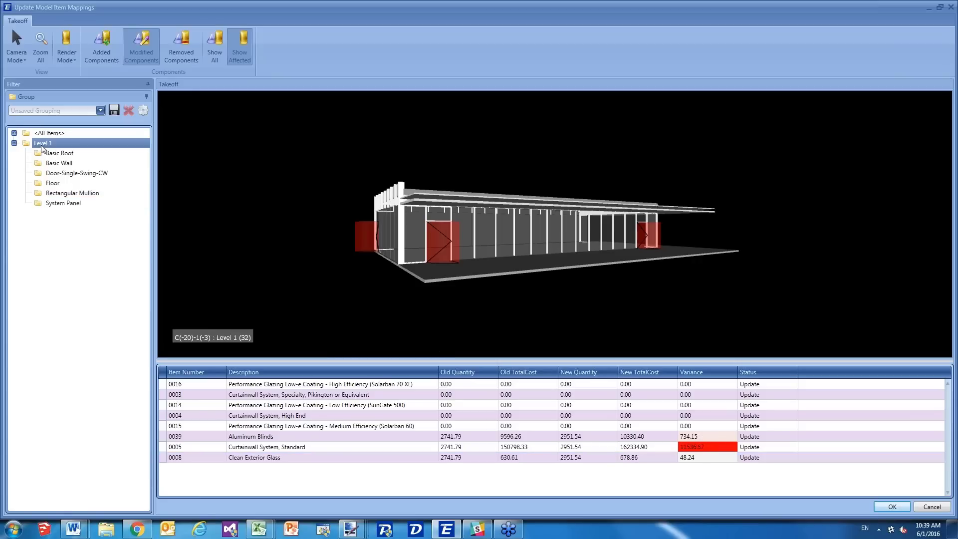
pyautogui.click(43, 135)
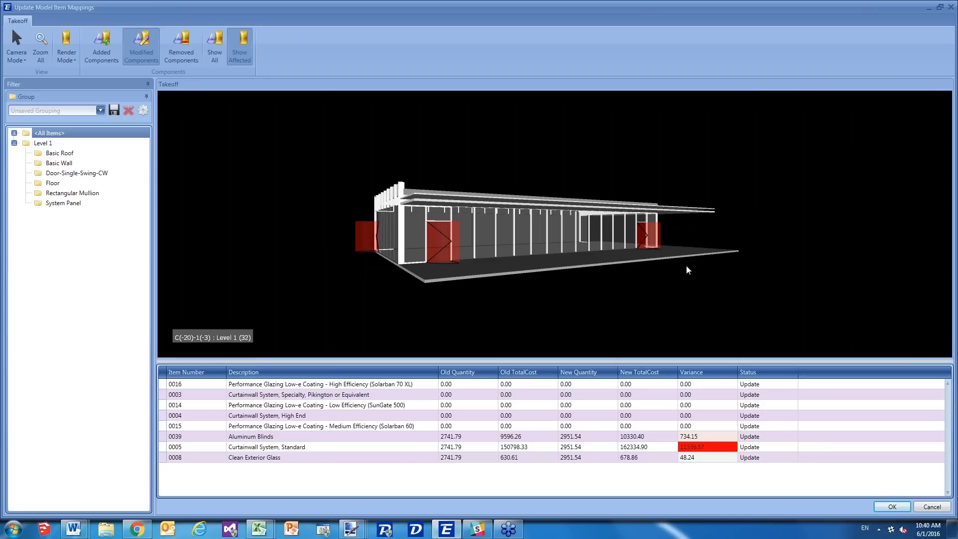
pyautogui.click(216, 59)
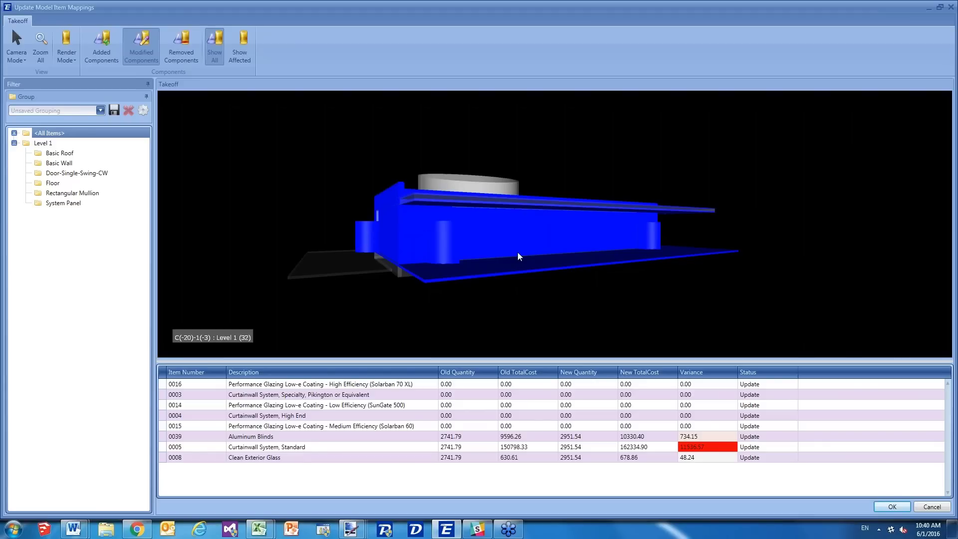
pyautogui.click(150, 58)
pyautogui.click(231, 59)
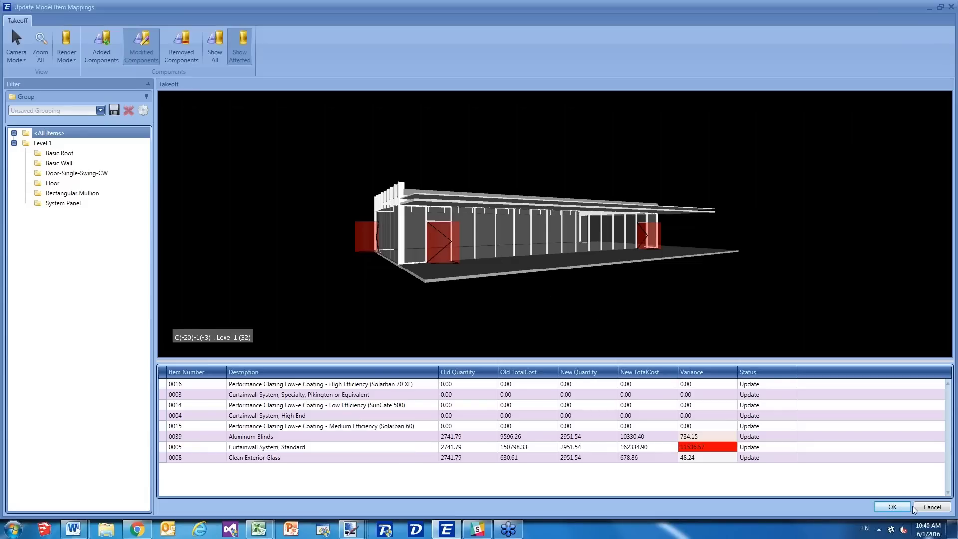
pyautogui.click(896, 509)
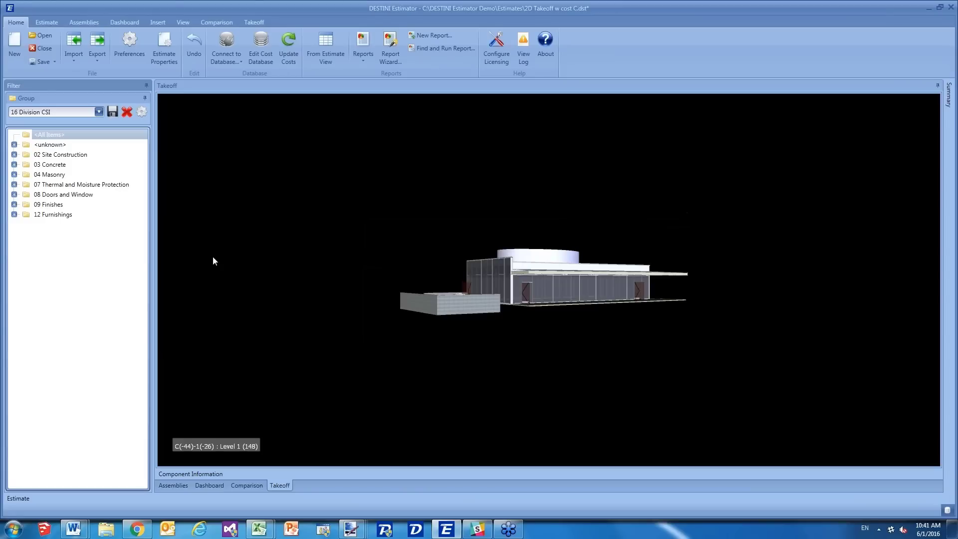
# - Check which Navisworks models are loaded in the takeoff, dismissing the model file selection
pyautogui.scroll(3, 212, 260)
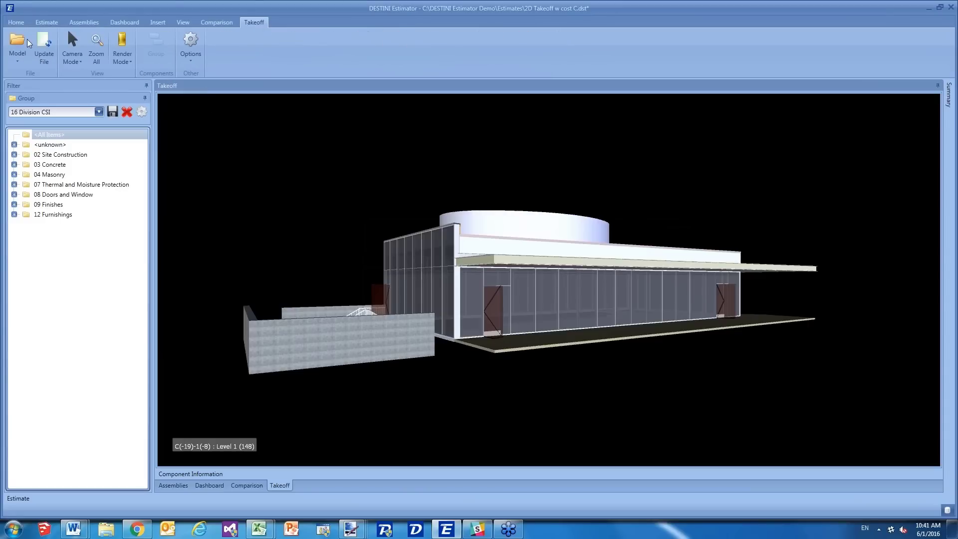
pyautogui.click(17, 47)
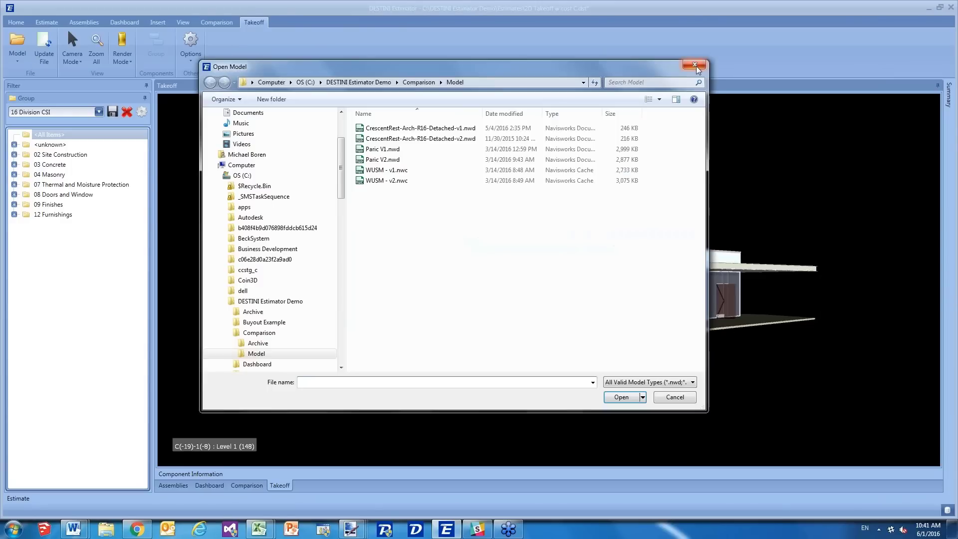
pyautogui.press('Escape')
pyautogui.click(18, 57)
pyautogui.moveTo(55, 100)
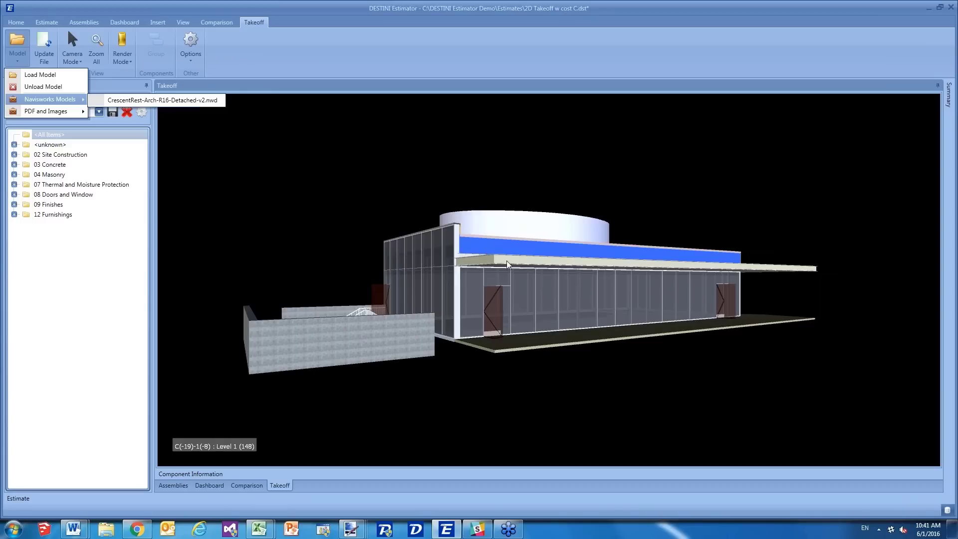
# - Select the glass panel between the building's front corner and the nearest door, without opening its properties
pyautogui.rightClick(474, 288)
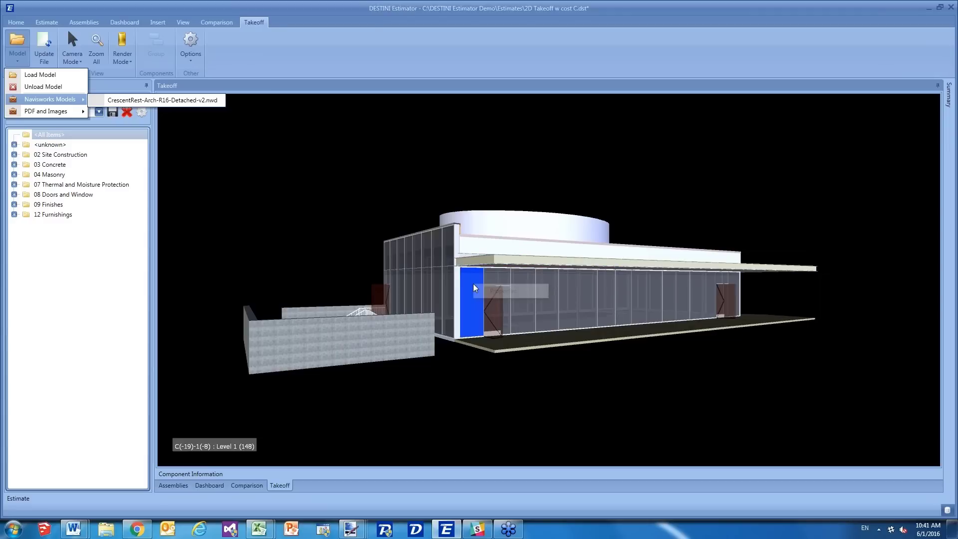
pyautogui.click(464, 283)
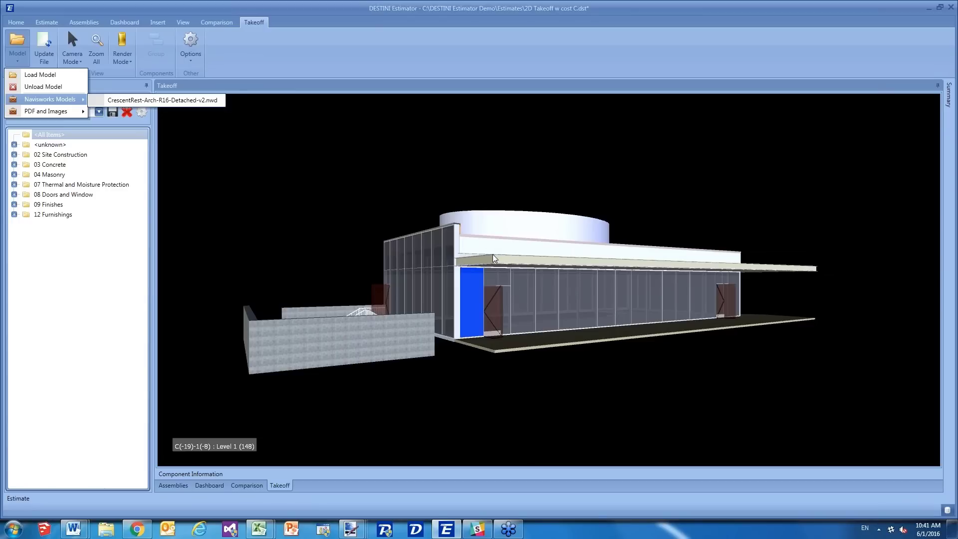
pyautogui.click(146, 126)
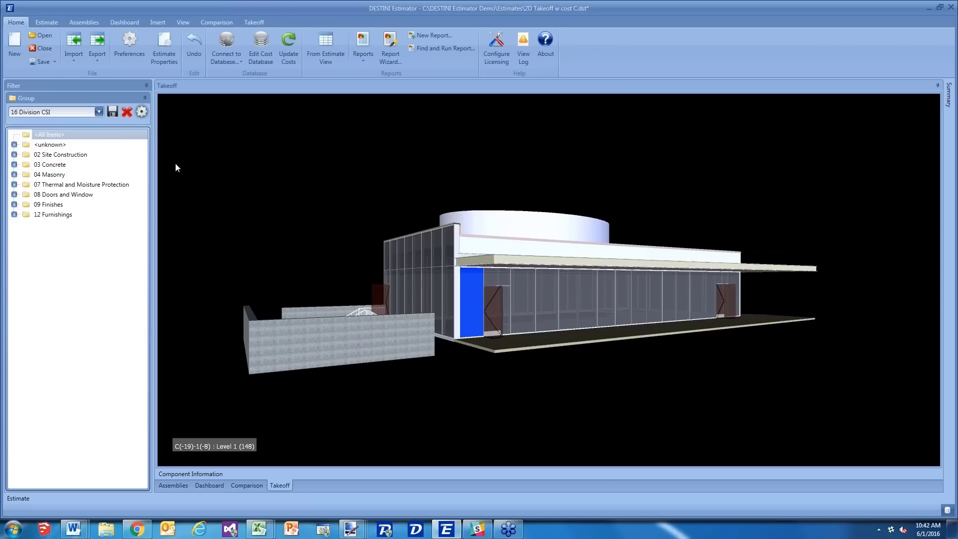
# - Replace CSI Level 1 and CSI Level 2 in the takeoff grouping with Item - Layer and Element - Family
pyautogui.click(142, 111)
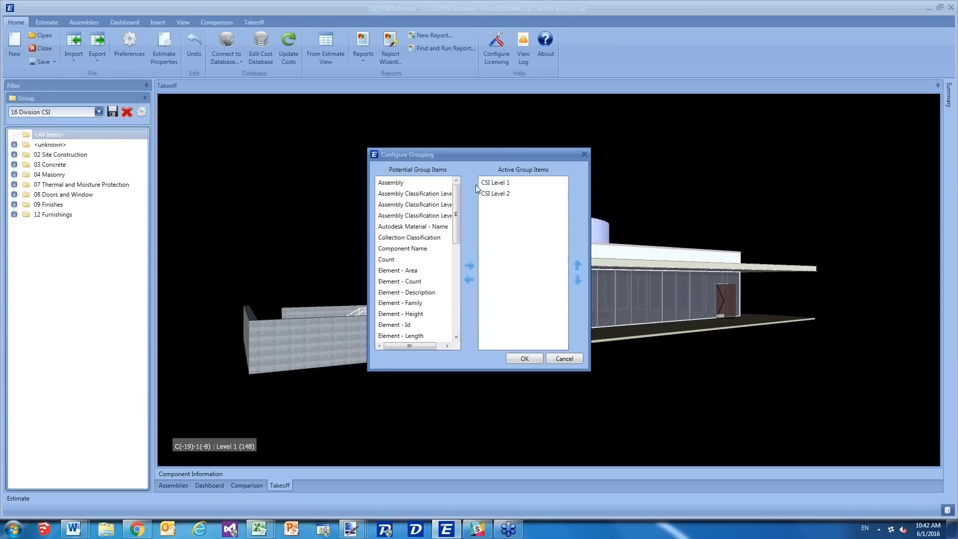
pyautogui.click(491, 183)
pyautogui.keyDown('shift'); pyautogui.click(491, 194); pyautogui.keyUp('shift')
pyautogui.click(469, 280)
pyautogui.scroll(-3, 456, 282)
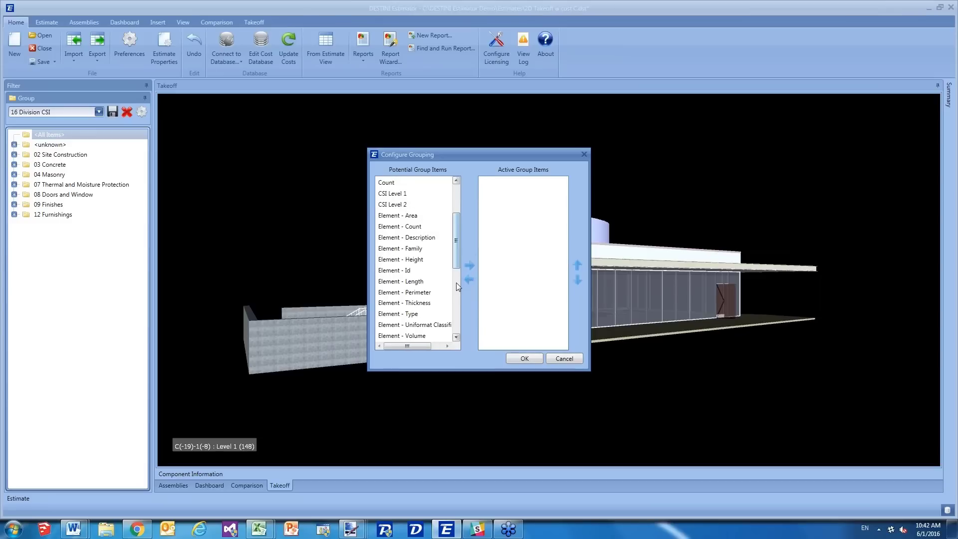
pyautogui.click(457, 282)
pyautogui.click(425, 292)
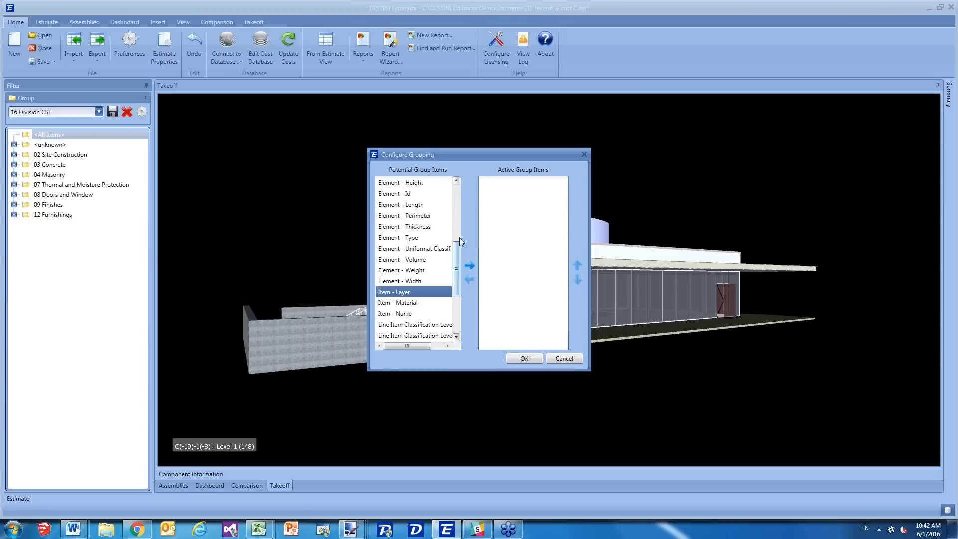
pyautogui.scroll(1, 426, 252)
pyautogui.keyDown('ctrl'); pyautogui.click(413, 193); pyautogui.keyUp('ctrl')
pyautogui.click(470, 265)
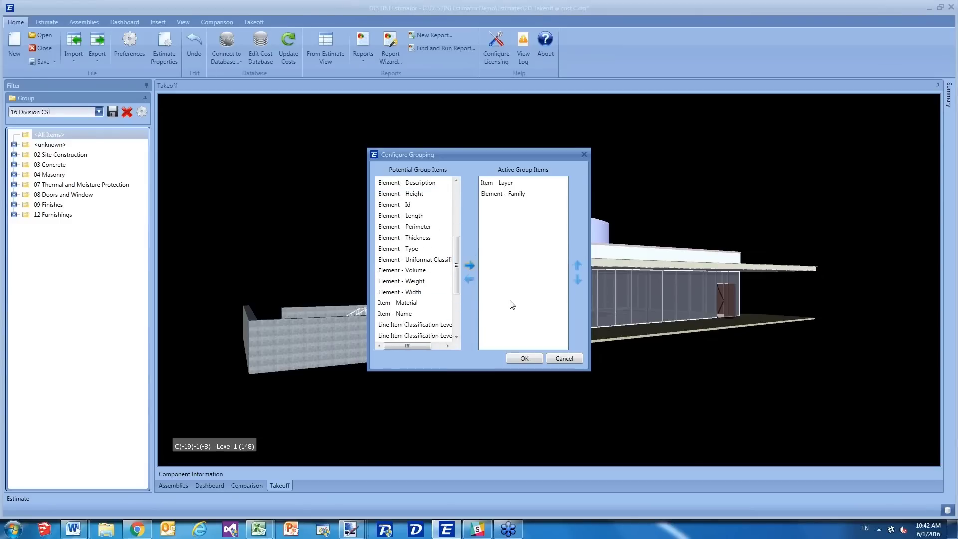
pyautogui.press('Return')
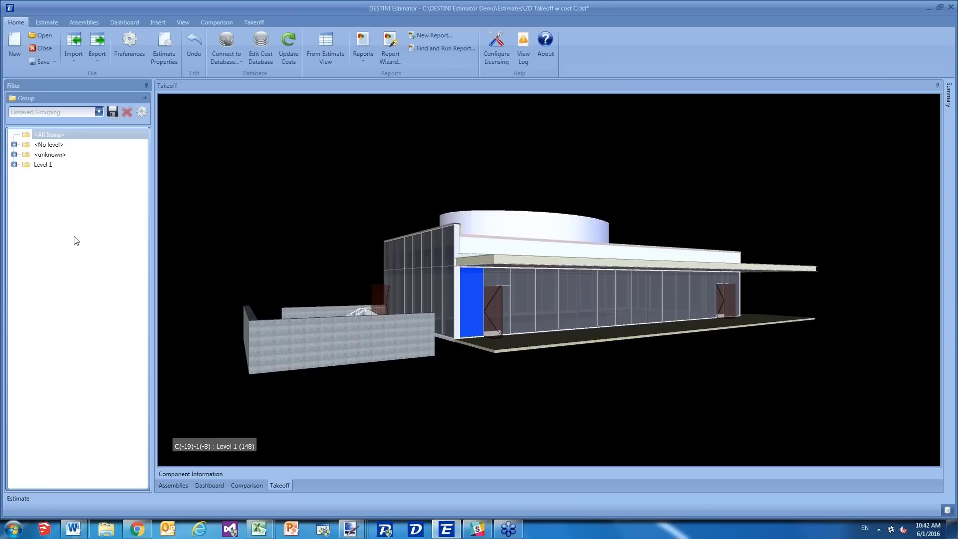
# - Filter the takeoff model to the System Panel family under Level 1 and select all its components
pyautogui.click(69, 296)
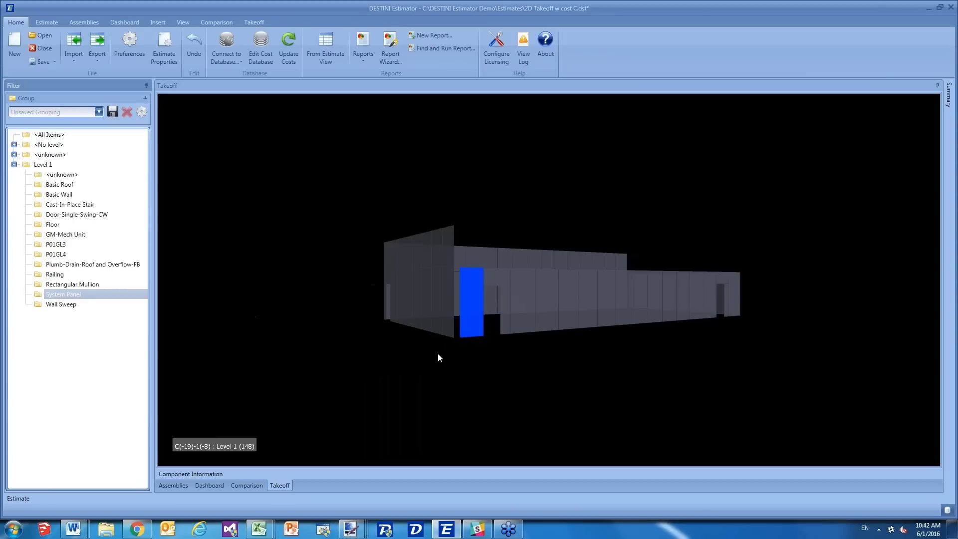
pyautogui.click(428, 368)
pyautogui.hotkey('ctrl', 'a')
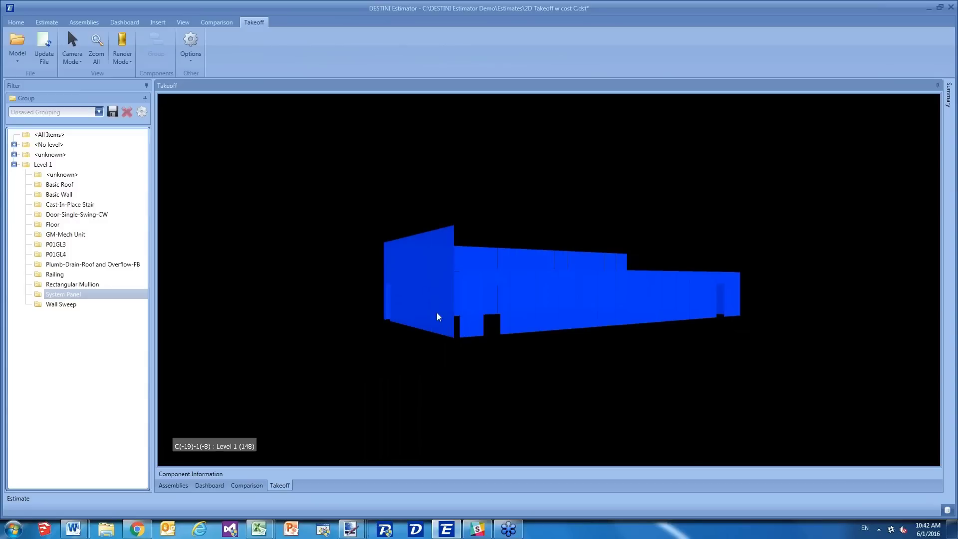
# - Select only the glass panel near the building's front corner and check its component information
pyautogui.rightClick(432, 278)
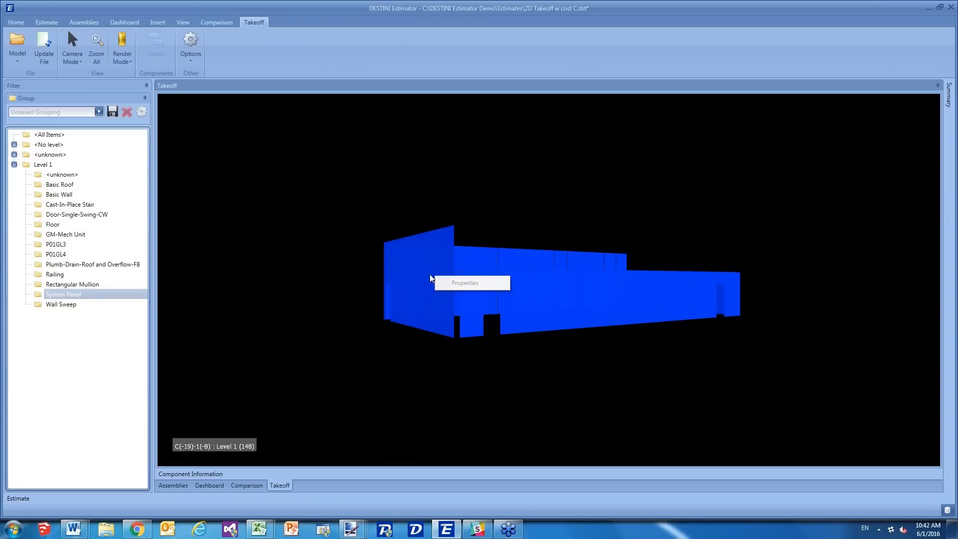
pyautogui.click(428, 280)
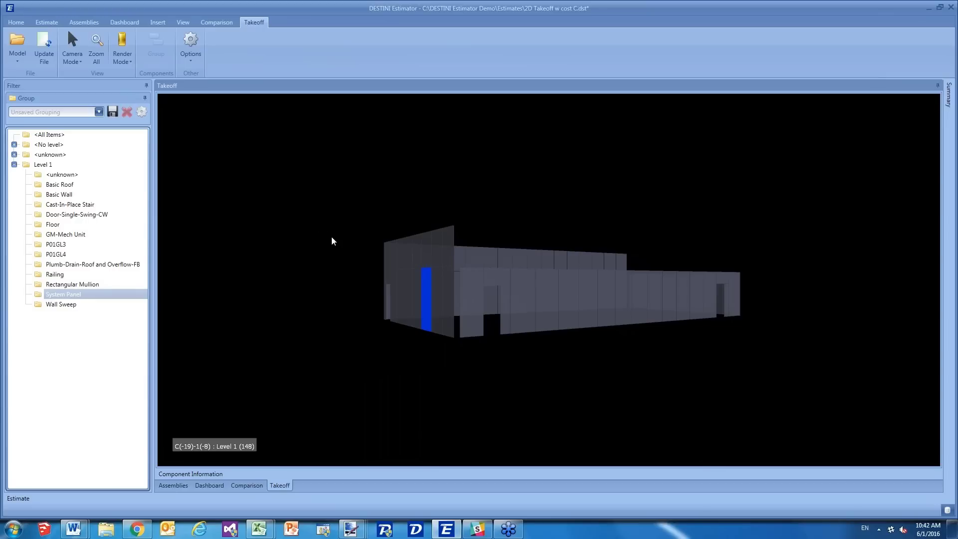
pyautogui.click(219, 476)
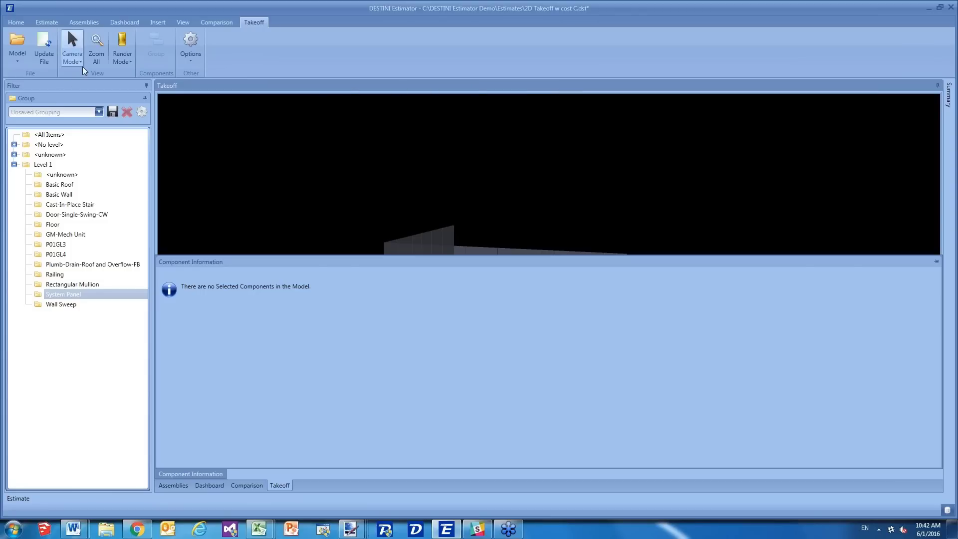
pyautogui.click(85, 81)
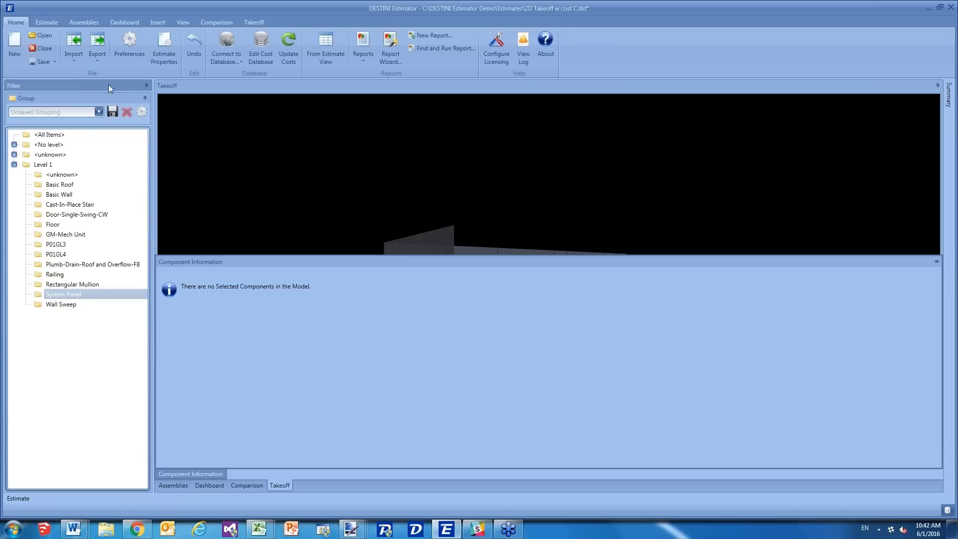
# - Bring up the estimate line items for System Panel, select item 0004 Curtainwall System, High End, and hide the component information
pyautogui.click(20, 499)
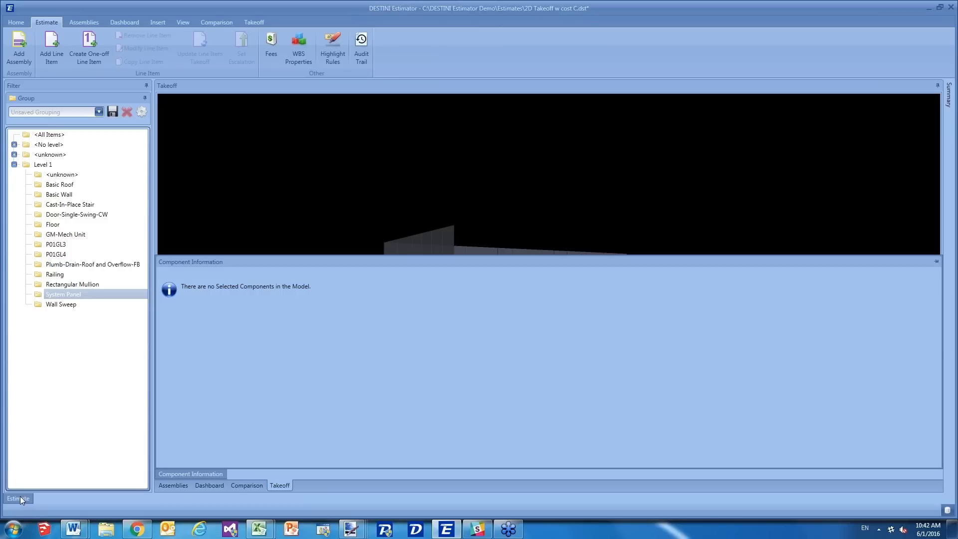
pyautogui.click(19, 498)
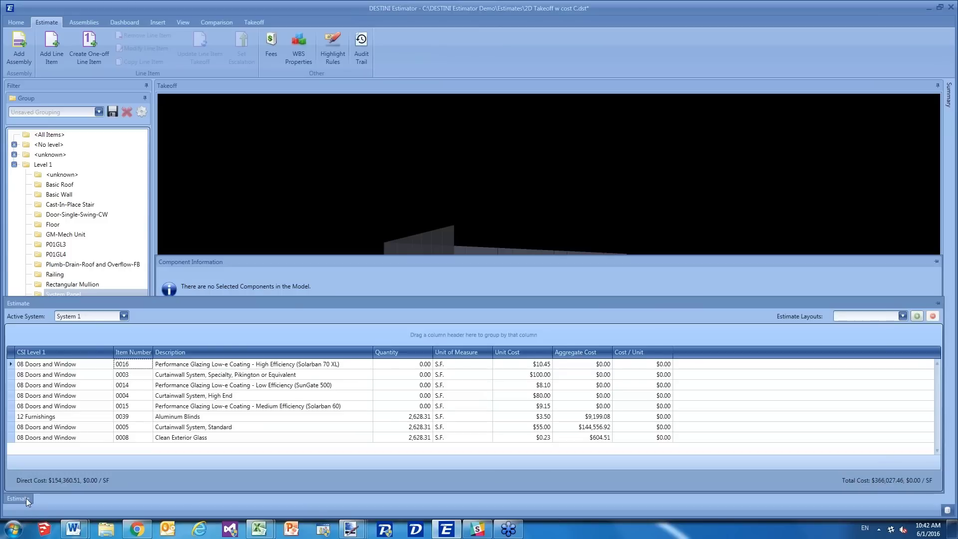
pyautogui.click(121, 396)
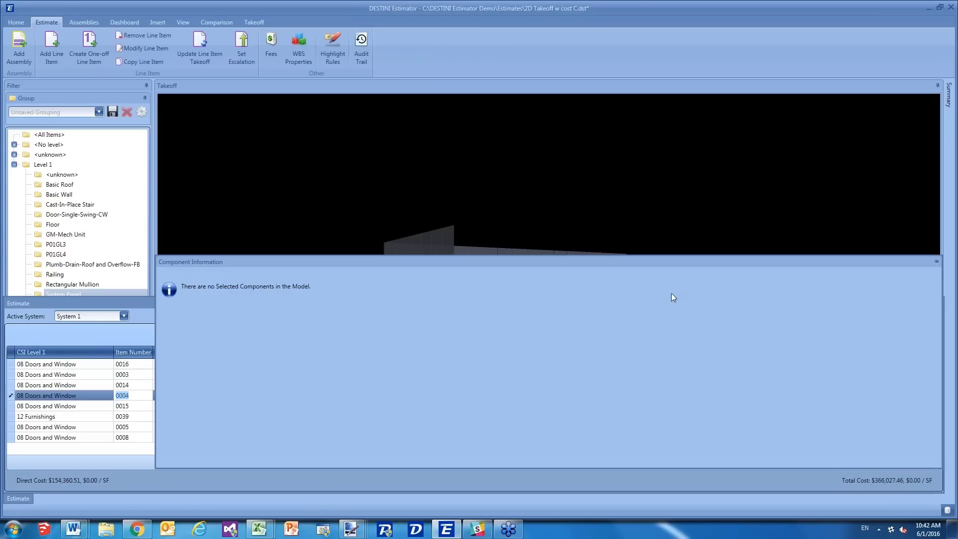
pyautogui.click(934, 261)
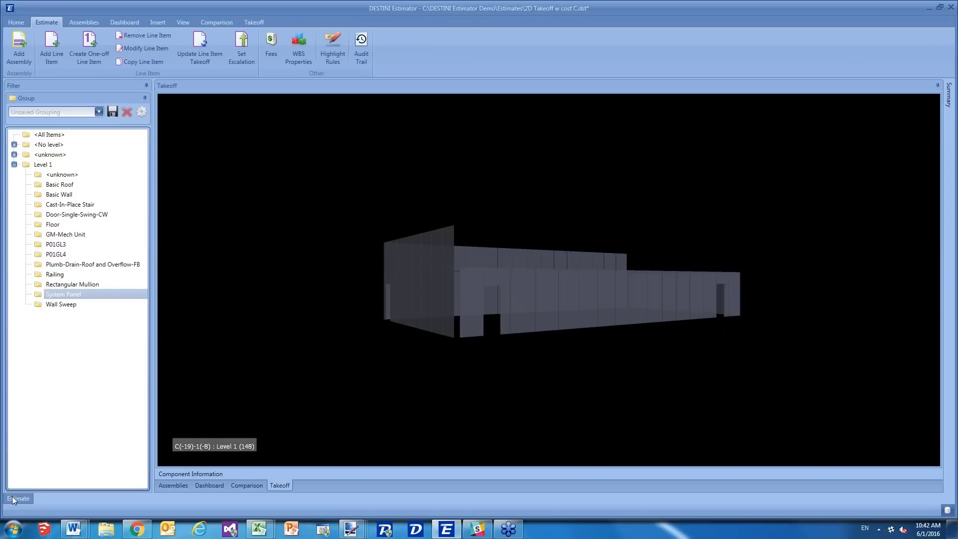
# - Keep the estimate line items permanently displayed and dock them as a full-size view alongside Takeoff
pyautogui.click(13, 497)
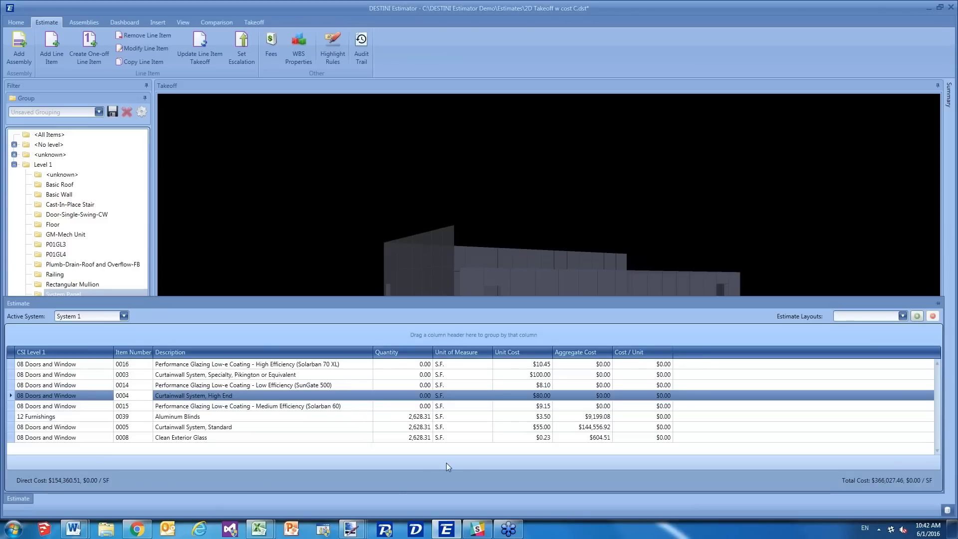
pyautogui.click(937, 303)
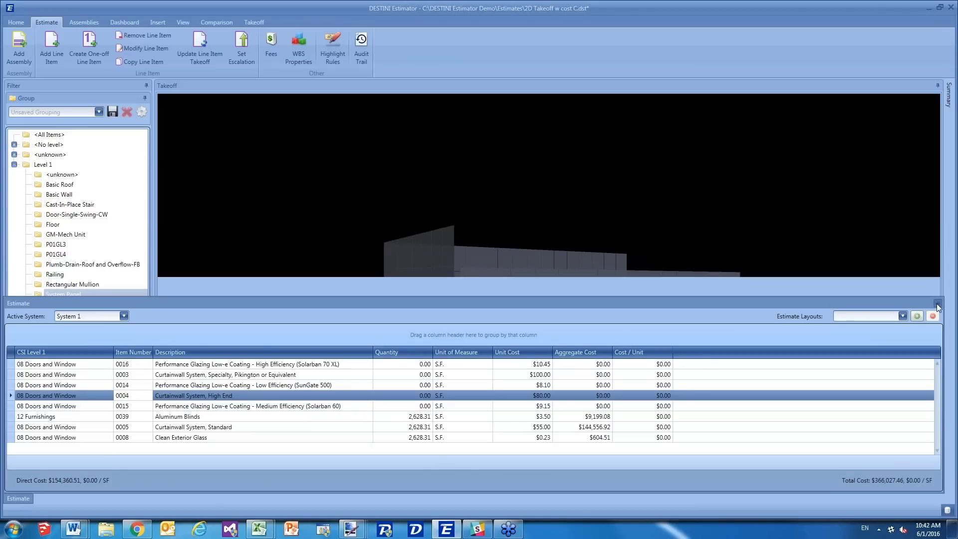
pyautogui.click(938, 305)
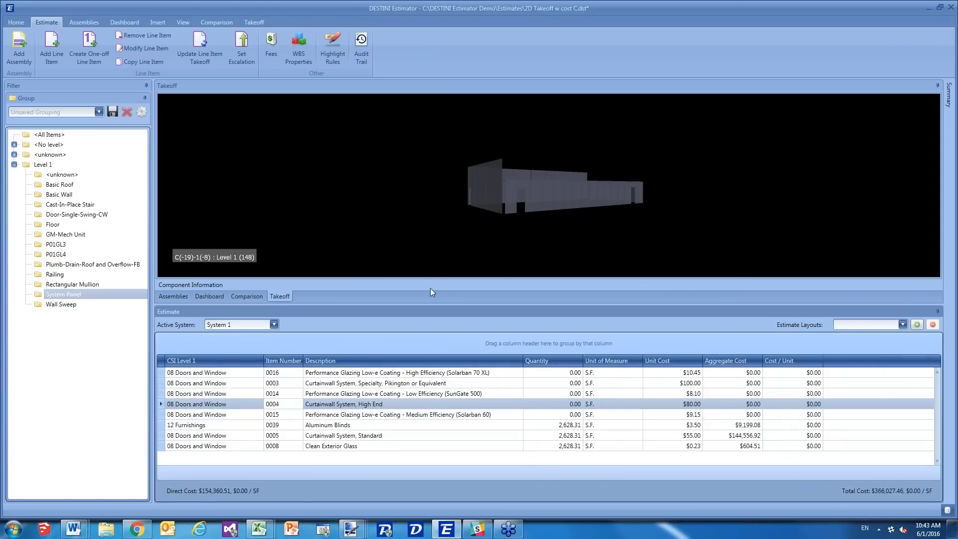
pyautogui.doubleClick(440, 312)
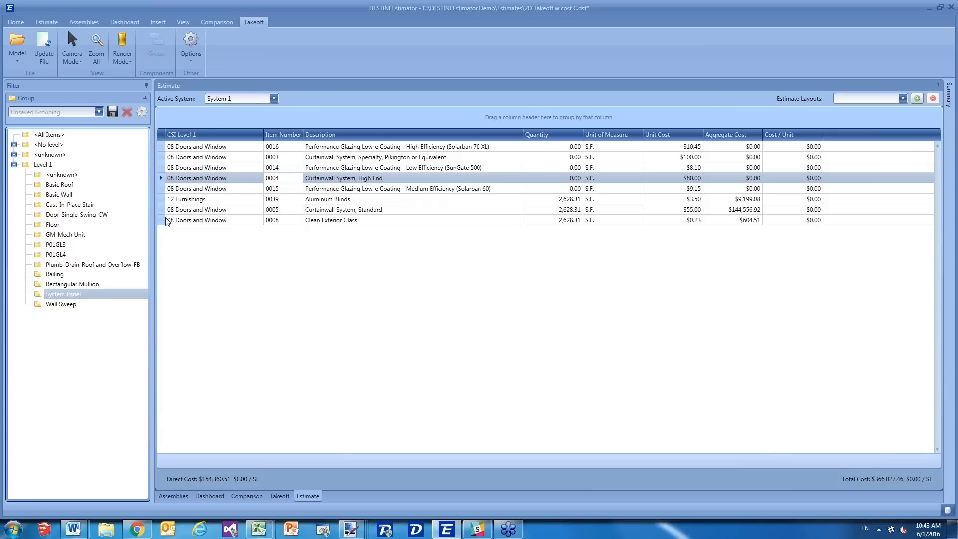
pyautogui.click(214, 249)
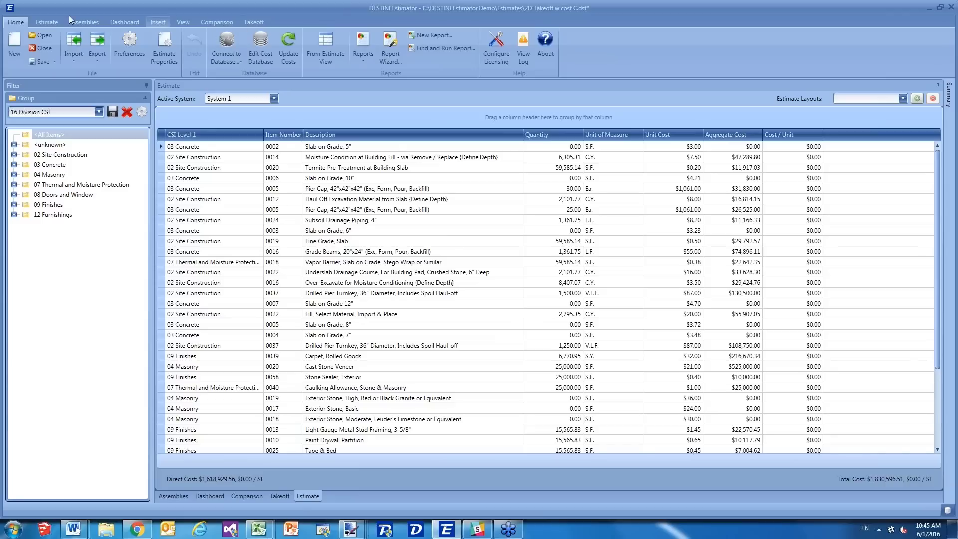
# - Add a new highlight rule to the estimate and set its color to the orange theme color
pyautogui.click(46, 22)
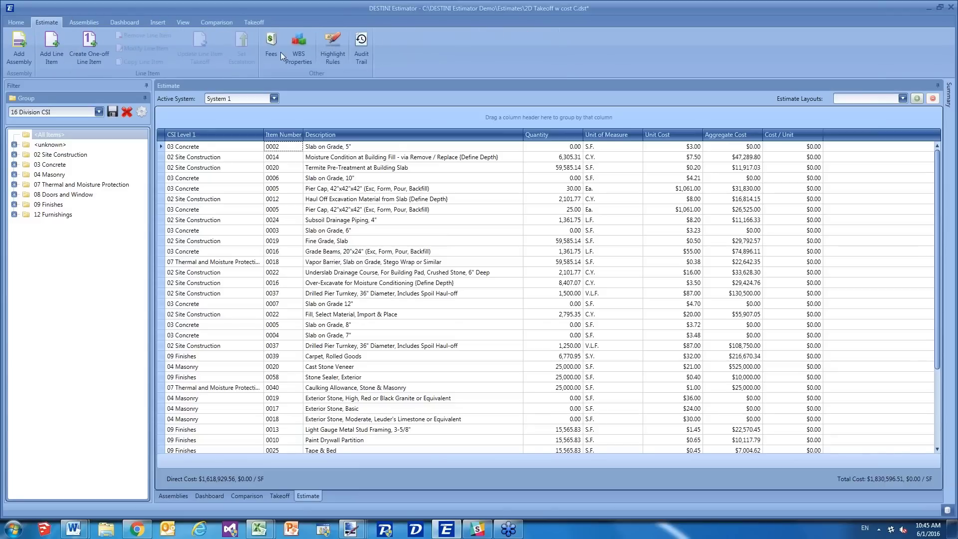
pyautogui.click(337, 56)
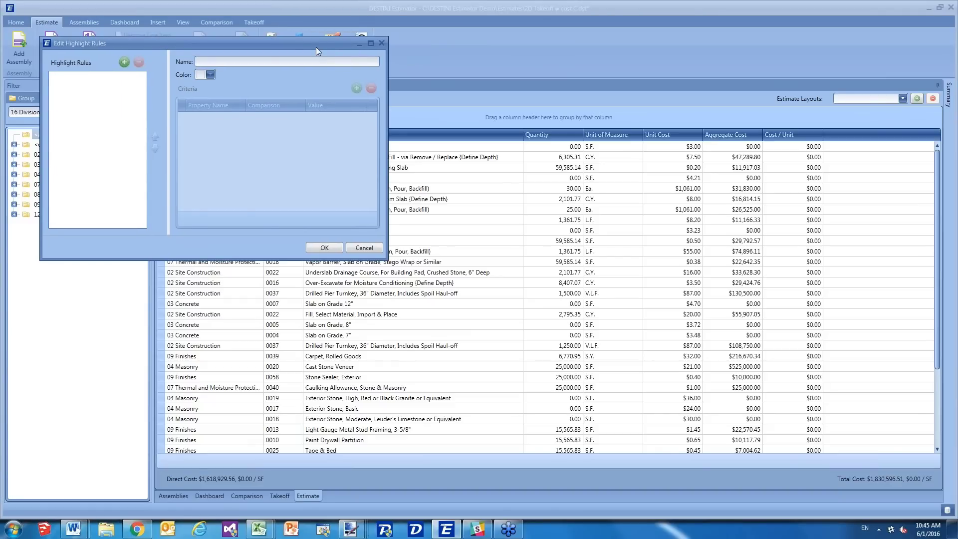
pyautogui.moveTo(316, 47); pyautogui.dragTo(805, 18)
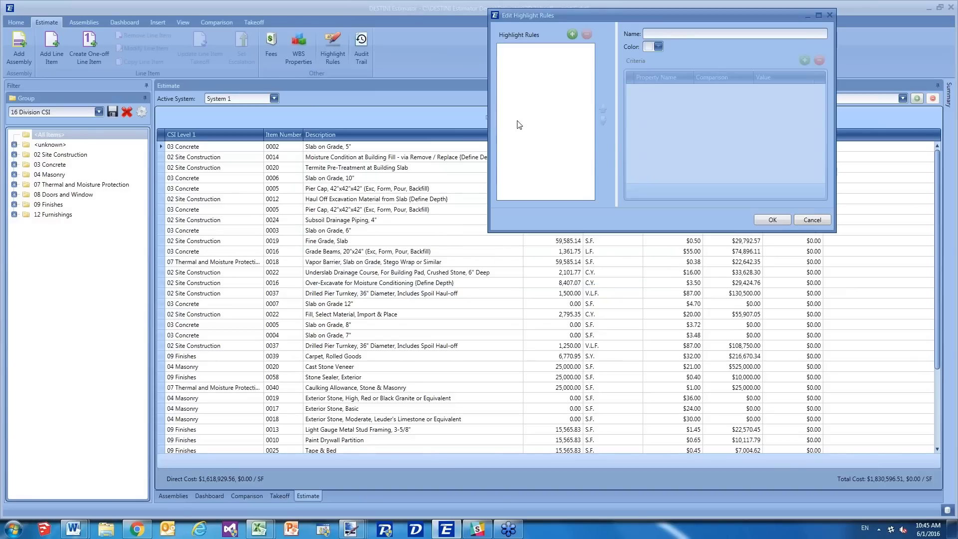
pyautogui.moveTo(568, 16); pyautogui.dragTo(369, 151)
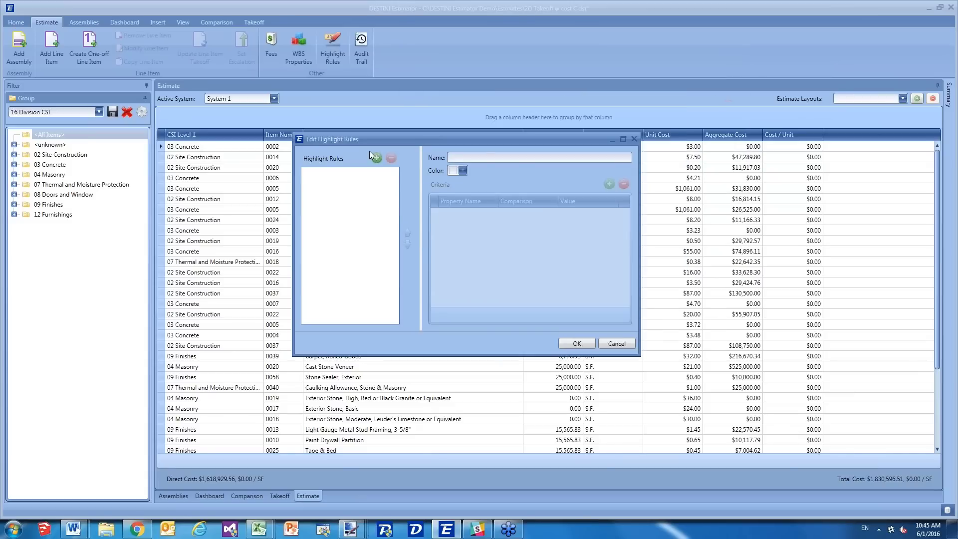
pyautogui.click(376, 158)
pyautogui.click(462, 170)
pyautogui.click(469, 255)
pyautogui.click(462, 170)
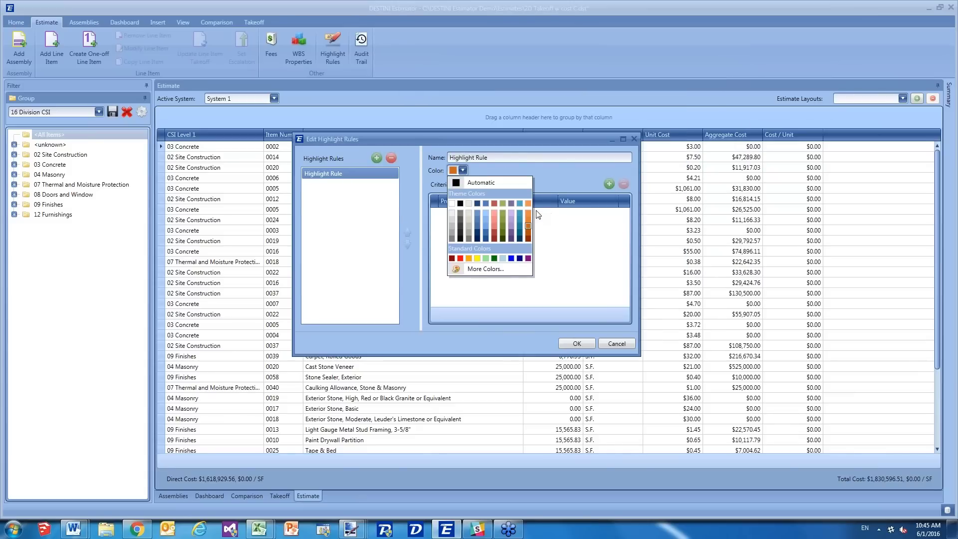
pyautogui.click(527, 205)
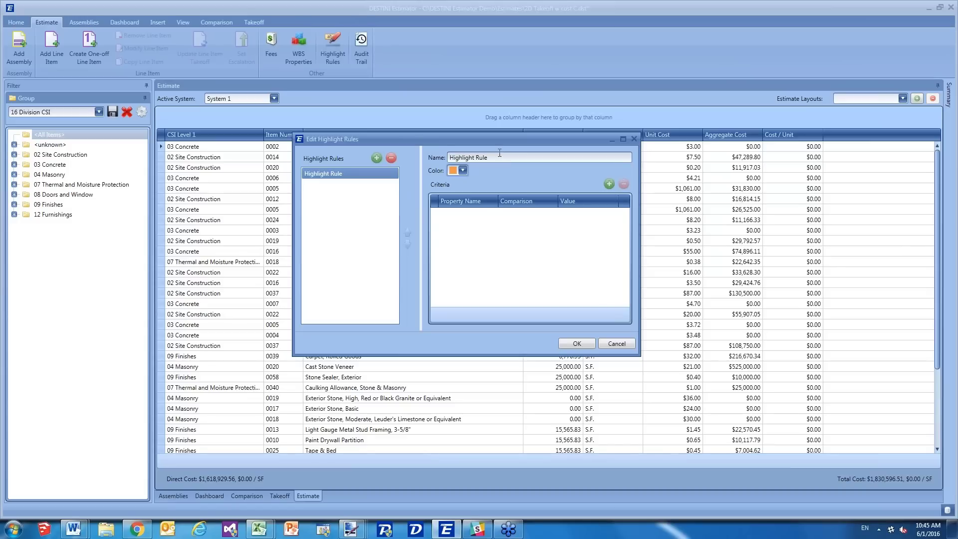
# - Name the highlight rule Mapped Items, give it the criterion Is Mapped equals true, and apply it
pyautogui.moveTo(488, 158); pyautogui.dragTo(431, 149)
pyautogui.write('Mapped L')
pyautogui.press('BackSpace')
pyautogui.write('Items')
pyautogui.click(609, 185)
pyautogui.click(497, 213)
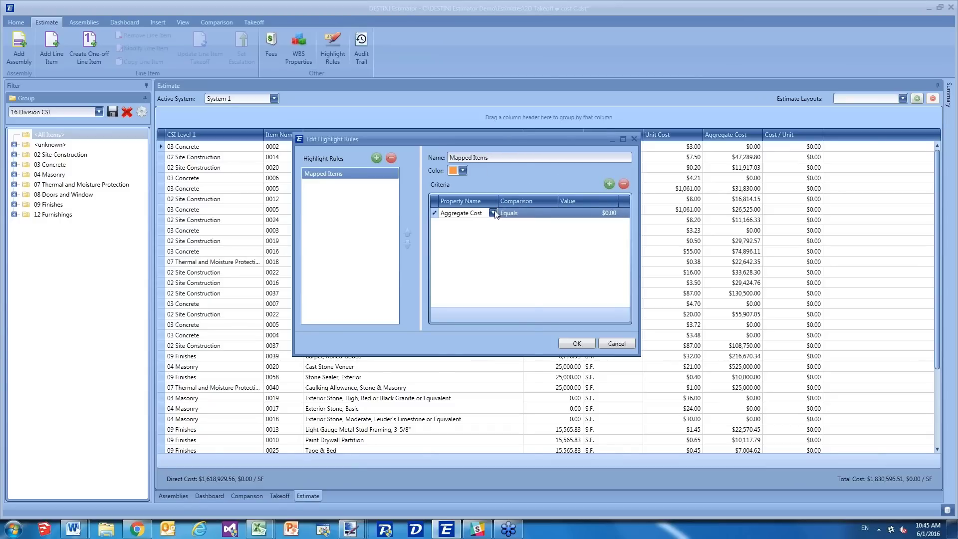
pyautogui.click(493, 213)
pyautogui.moveTo(528, 253); pyautogui.dragTo(528, 280)
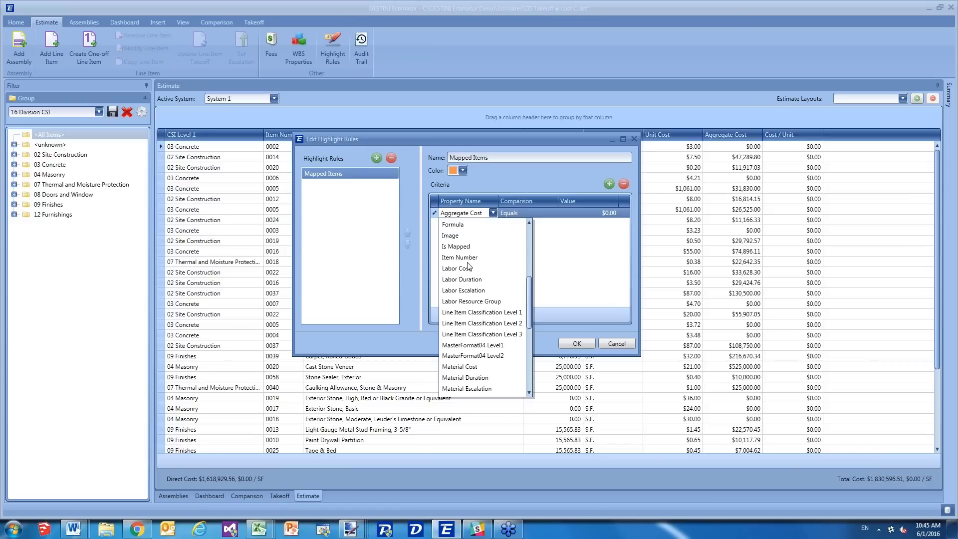
pyautogui.click(466, 246)
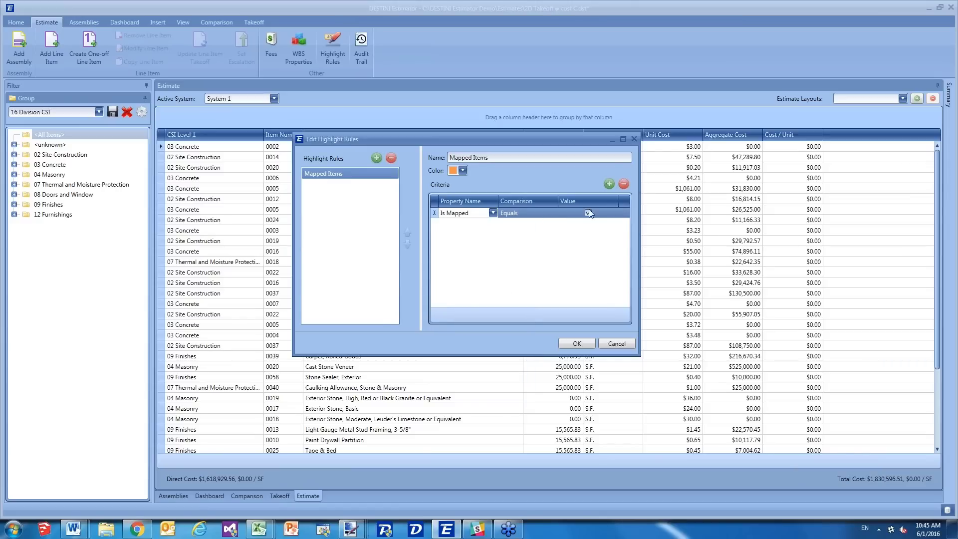
pyautogui.click(578, 345)
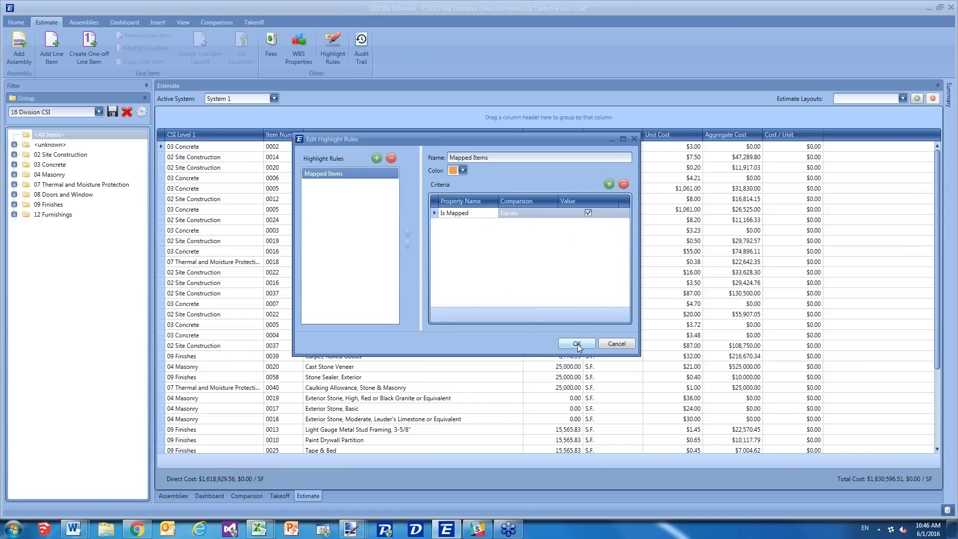
pyautogui.click(577, 343)
# - Add a second highlight rule named 0 QTY with the standard red color
pyautogui.keyDown('shift'); pyautogui.click(163, 333); pyautogui.keyUp('shift')
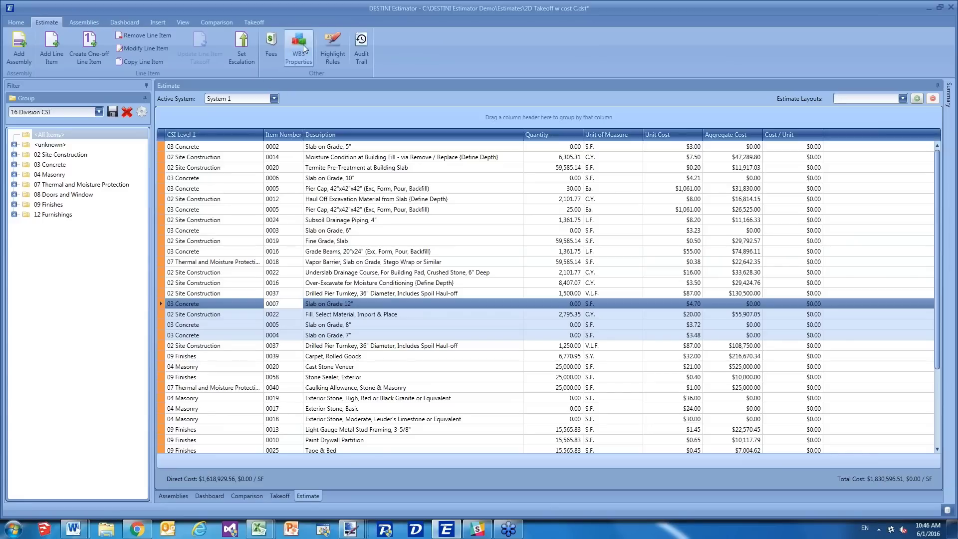
pyautogui.click(323, 61)
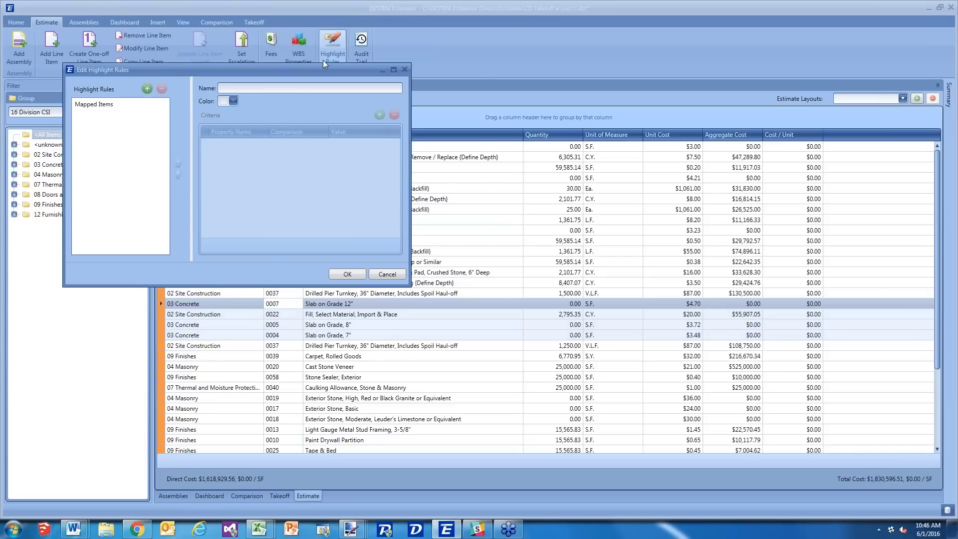
pyautogui.click(219, 93)
pyautogui.write('0 QTY')
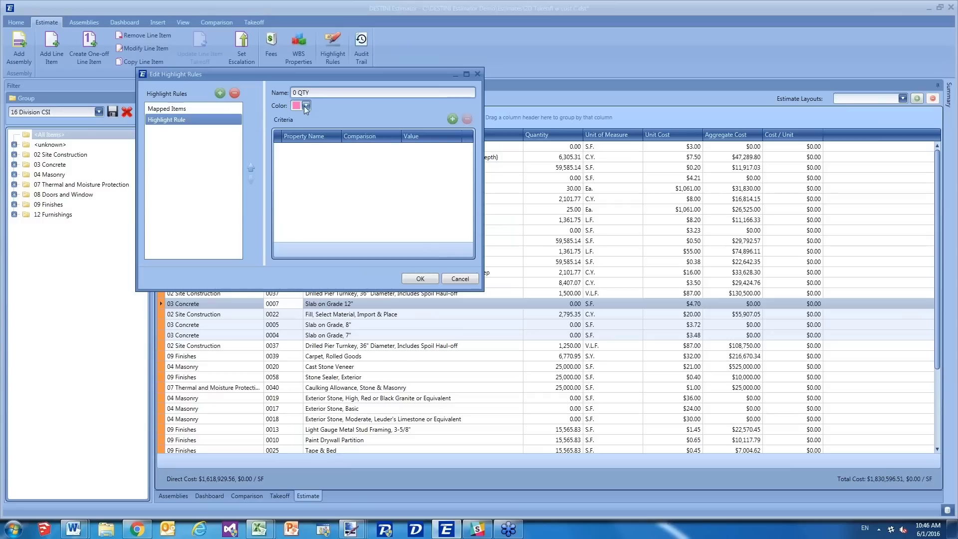
pyautogui.click(314, 145)
pyautogui.click(306, 106)
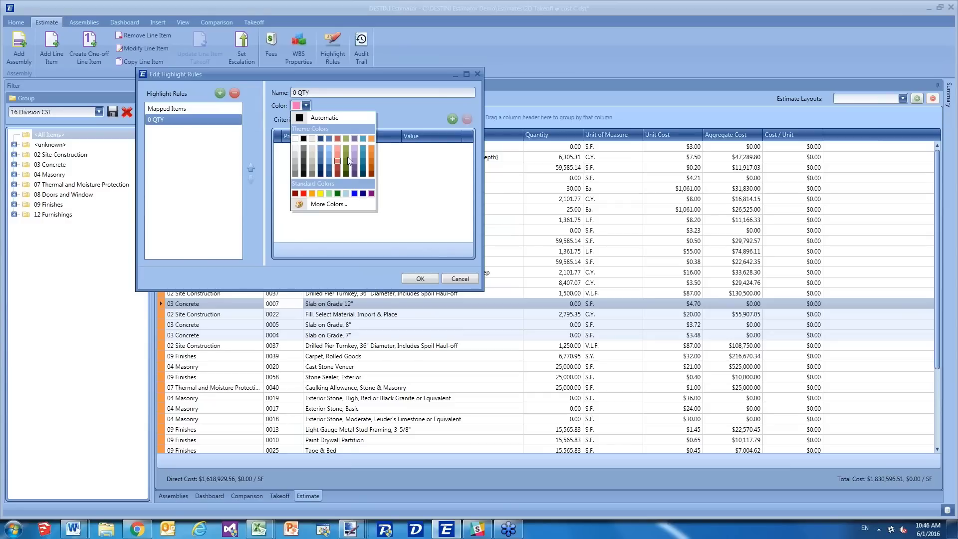
pyautogui.click(303, 193)
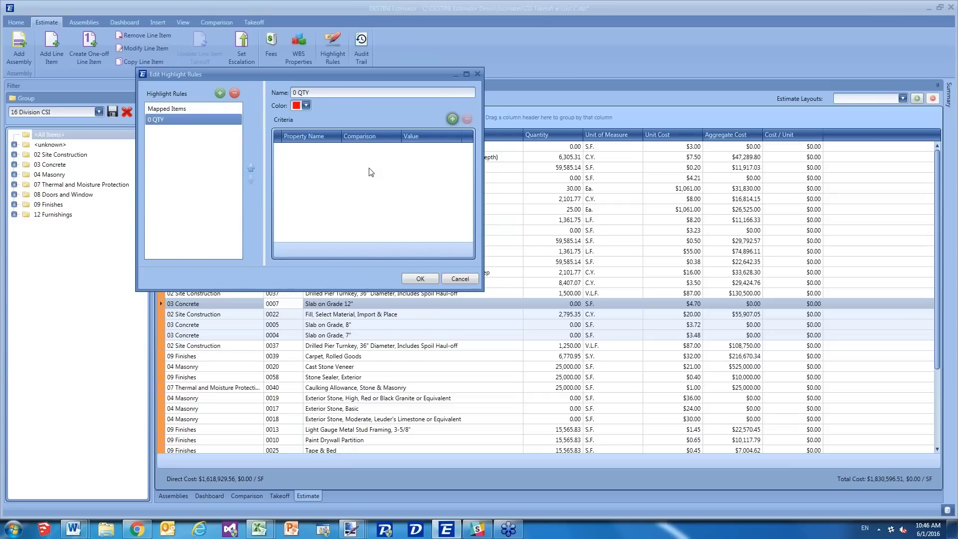
# - Give the 0 QTY rule the criterion Quantity equals 0 and apply it to the estimate
pyautogui.click(337, 150)
pyautogui.click(337, 148)
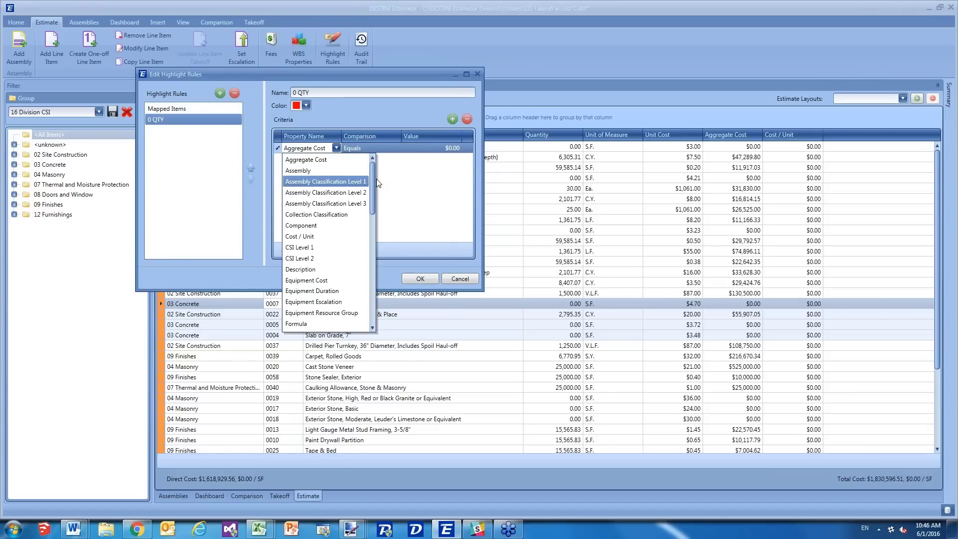
pyautogui.scroll(-4, 369, 210)
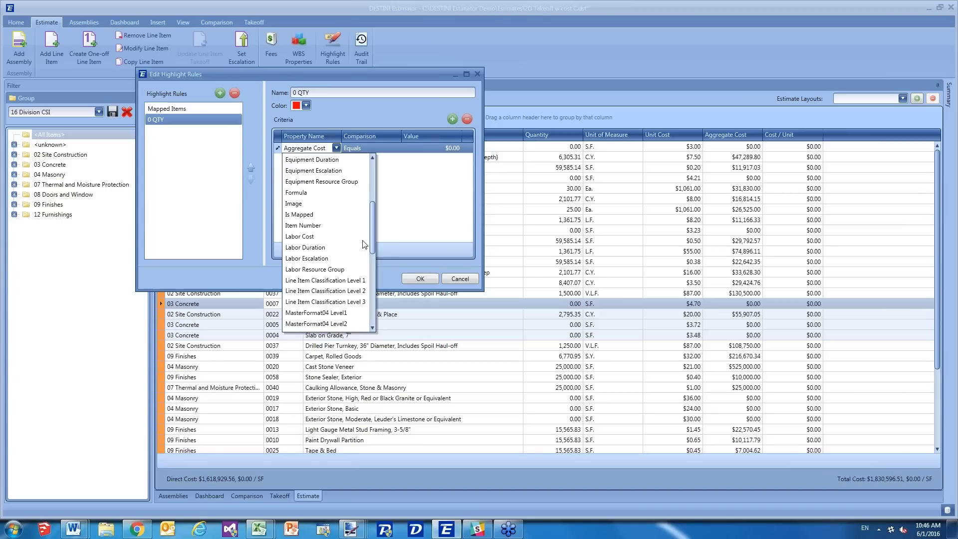
pyautogui.scroll(-4, 364, 245)
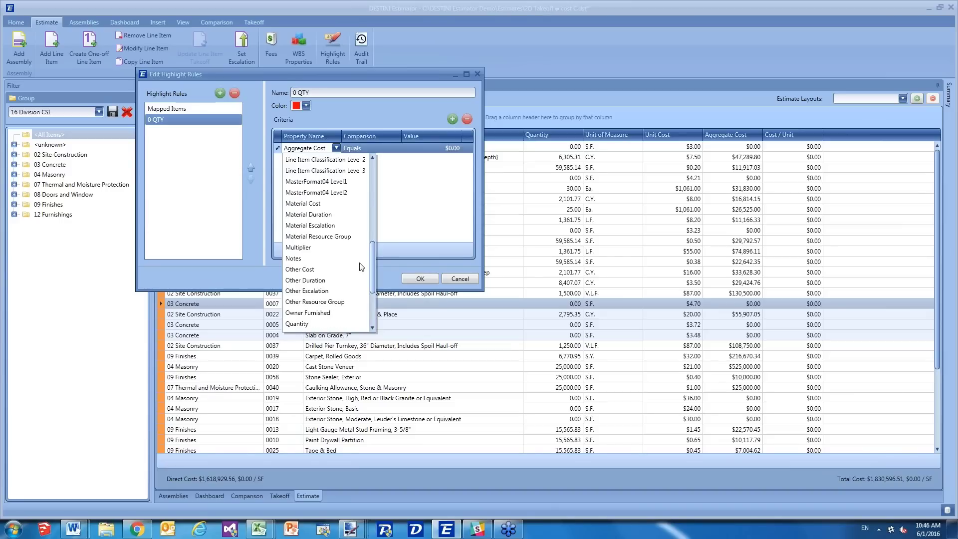
pyautogui.click(297, 323)
pyautogui.click(453, 148)
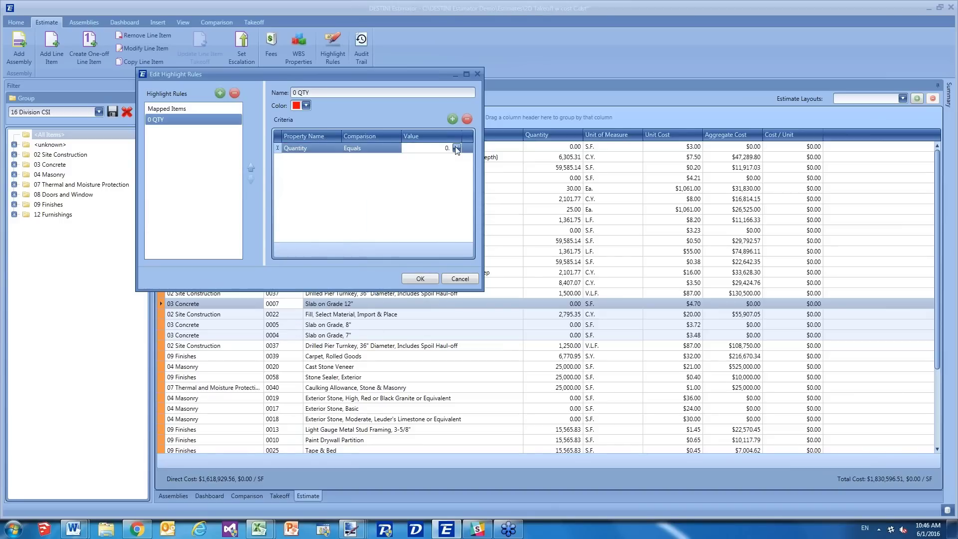
pyautogui.click(420, 278)
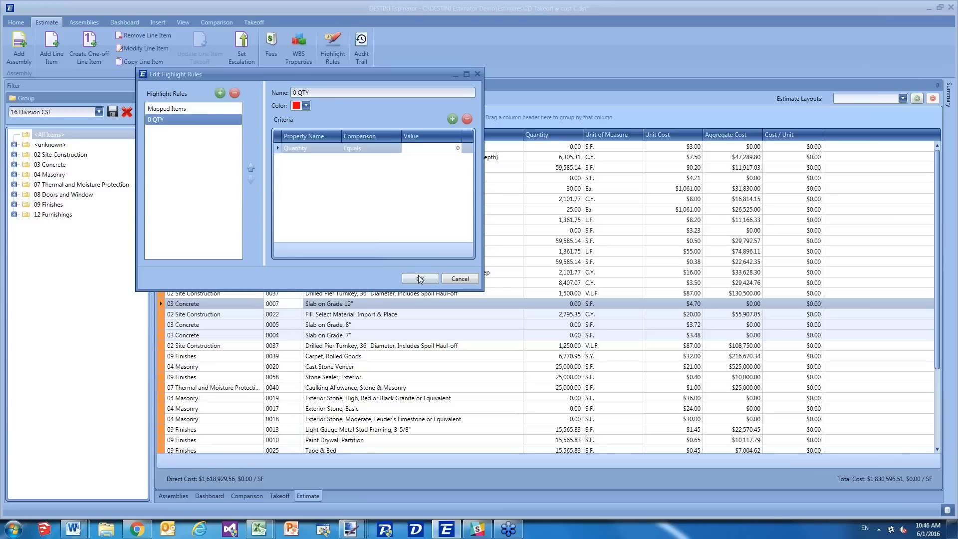
pyautogui.click(420, 278)
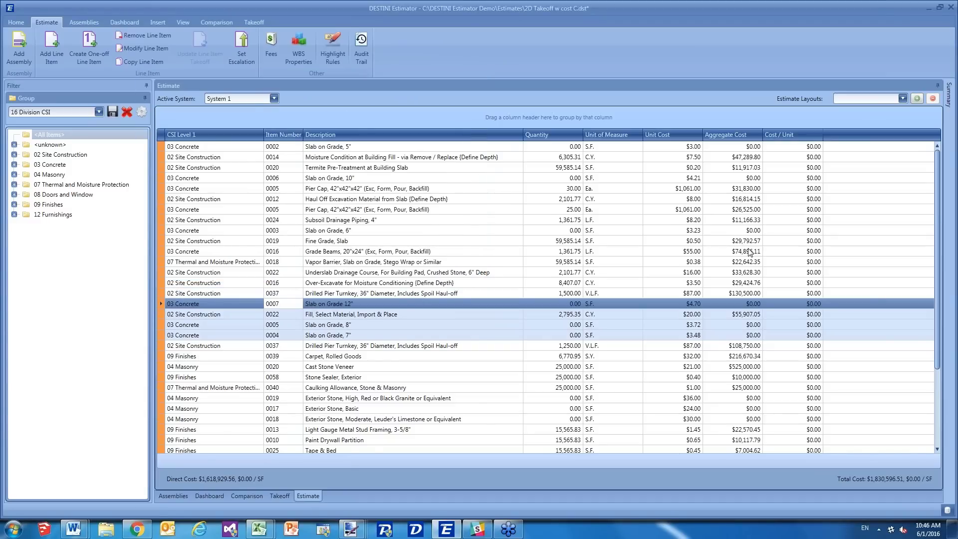
# - Move the Mapped Items highlight rule below the 0 QTY rule and apply the new order to the estimate
pyautogui.scroll(-3, 750, 252)
pyautogui.click(333, 50)
pyautogui.click(120, 139)
pyautogui.click(203, 190)
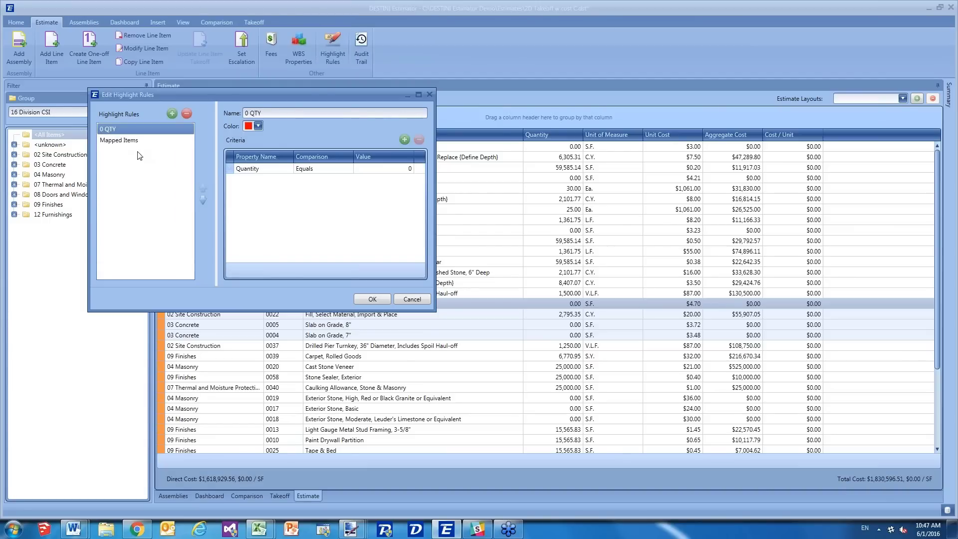
pyautogui.click(360, 299)
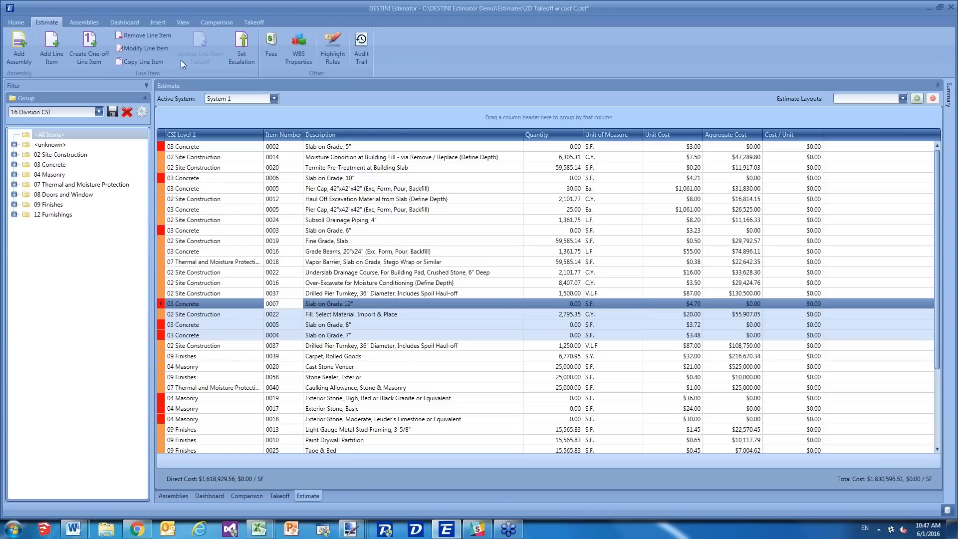
# - Open the estimate's fee editor and review the fee types available for the Design Allowance fee
pyautogui.click(273, 43)
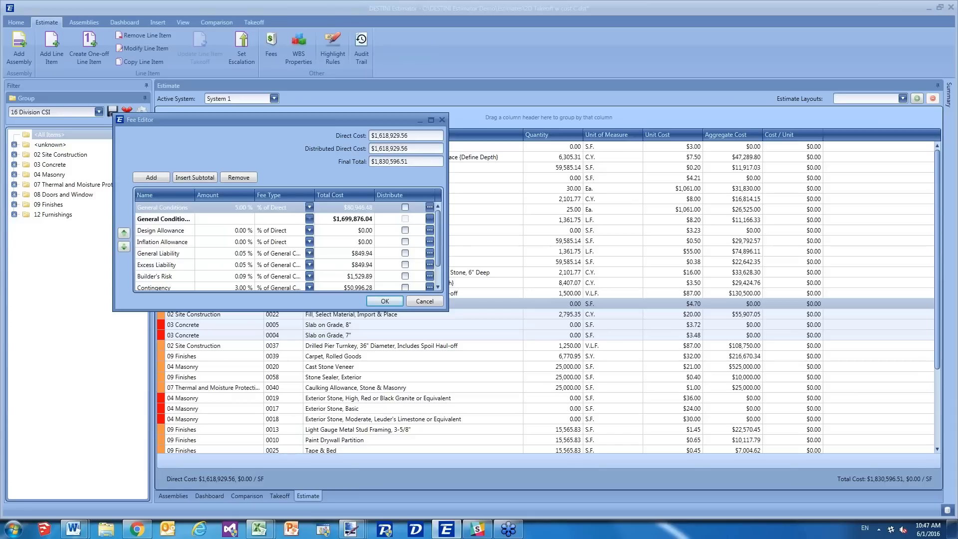
pyautogui.moveTo(285, 116); pyautogui.dragTo(287, 116)
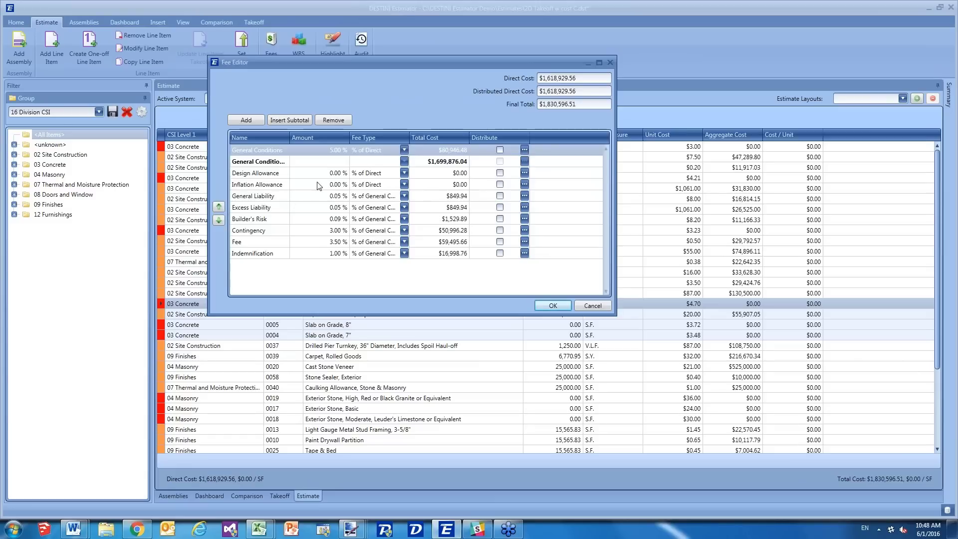
pyautogui.click(384, 174)
pyautogui.click(382, 172)
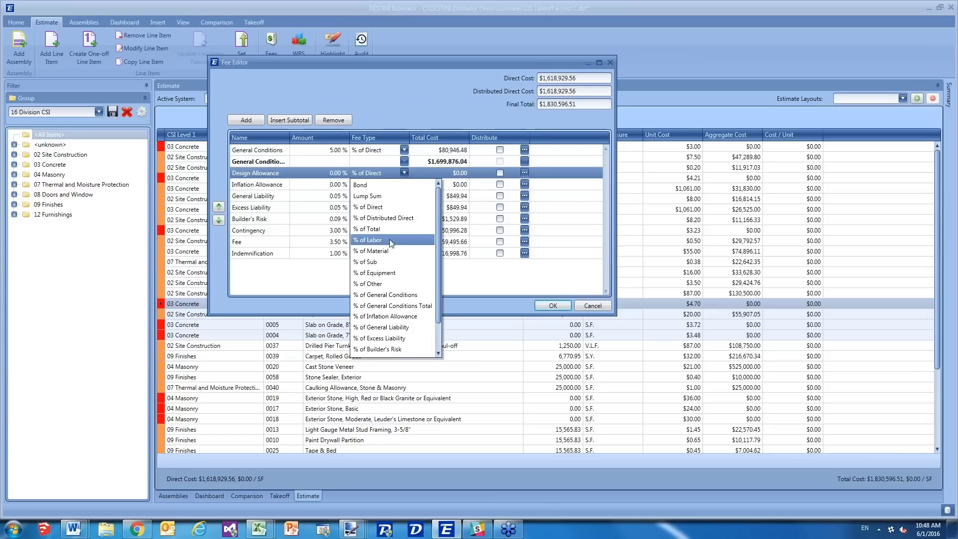
pyautogui.click(324, 281)
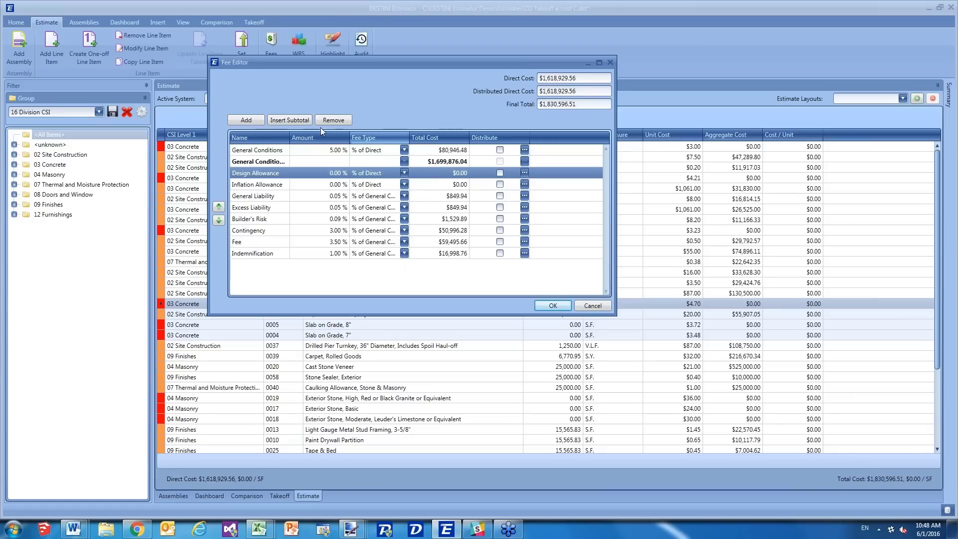
# - Add a new fee named Pct of A10 and set its fee type to % of Direct
pyautogui.click(254, 121)
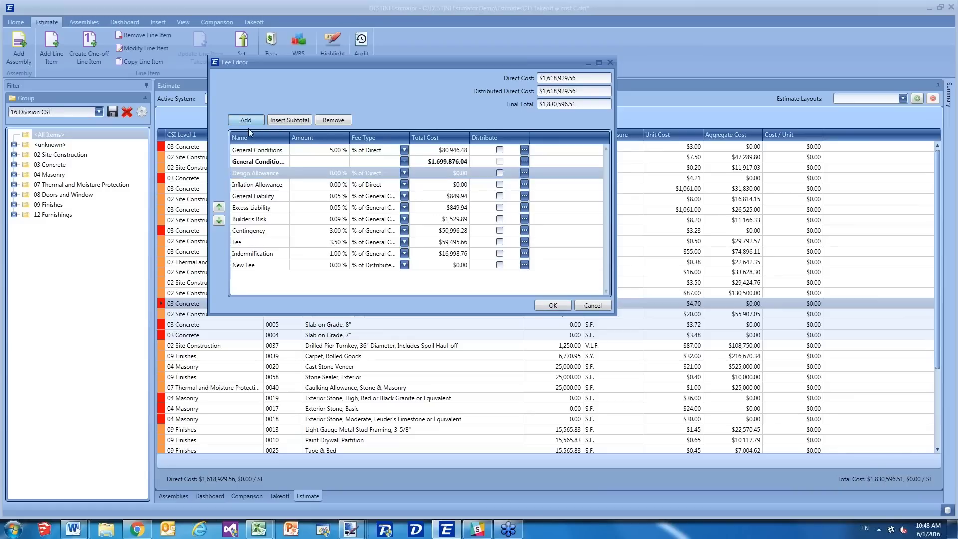
pyautogui.click(275, 265)
pyautogui.press('Return')
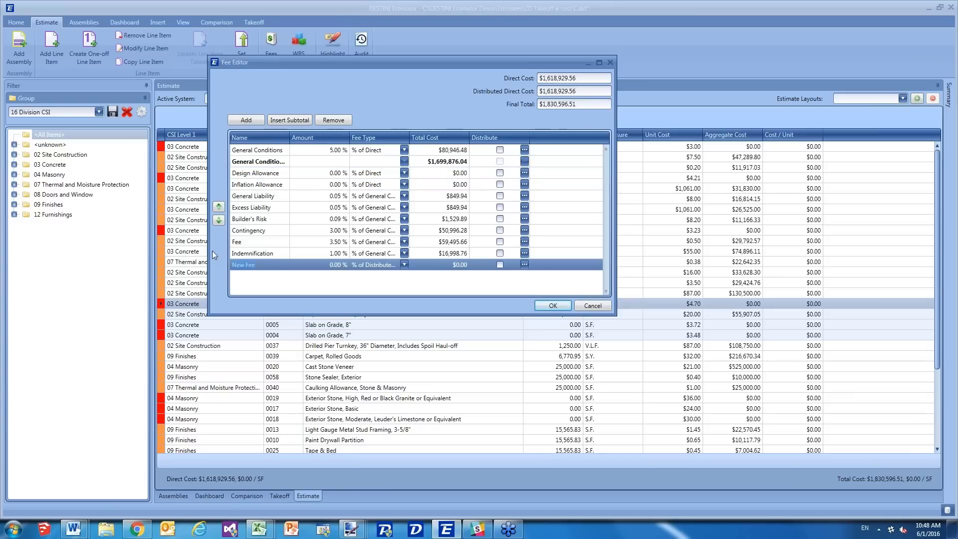
pyautogui.write('Pet')
pyautogui.write(' of A10')
pyautogui.click(402, 267)
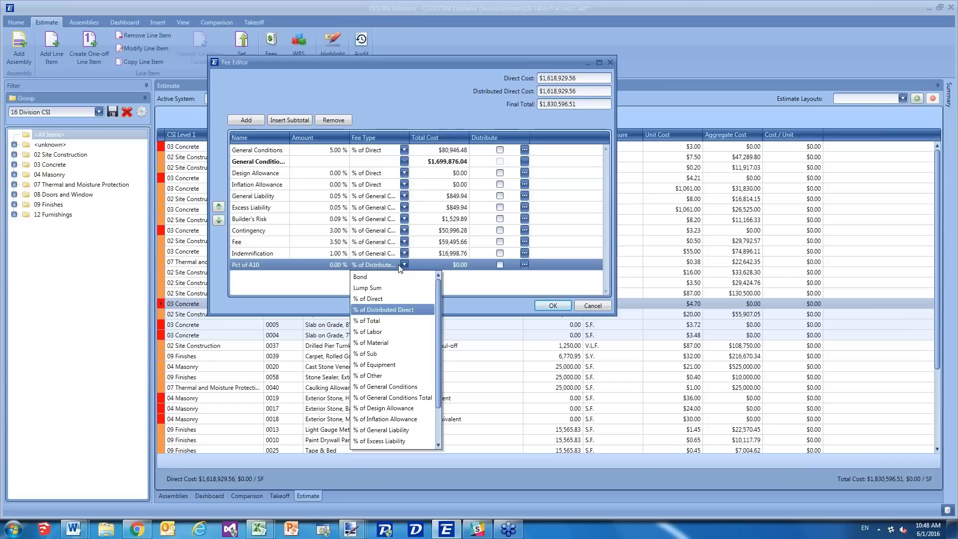
pyautogui.click(389, 290)
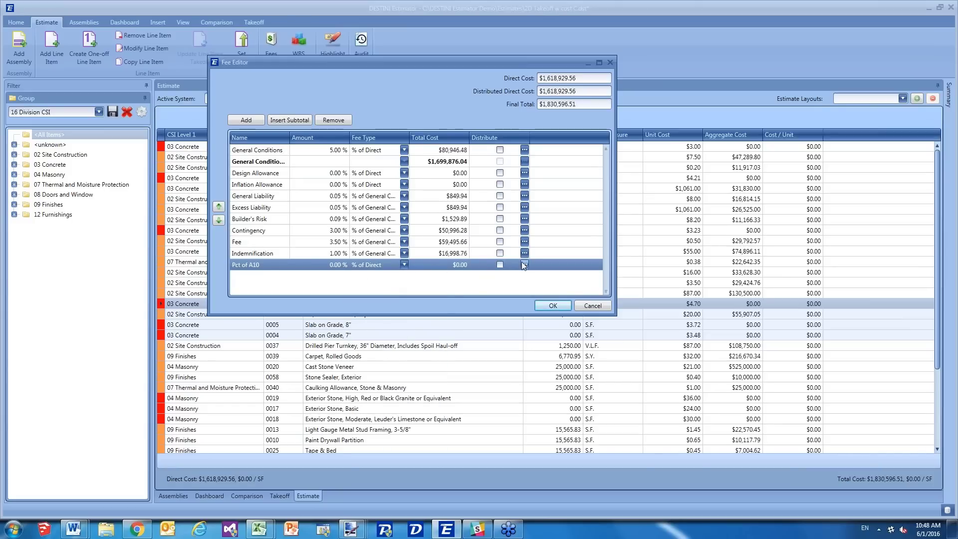
# - Open the distribution settings of the Pct of A10 fee, add a criterion and widen the WBS property column
pyautogui.doubleClick(464, 268)
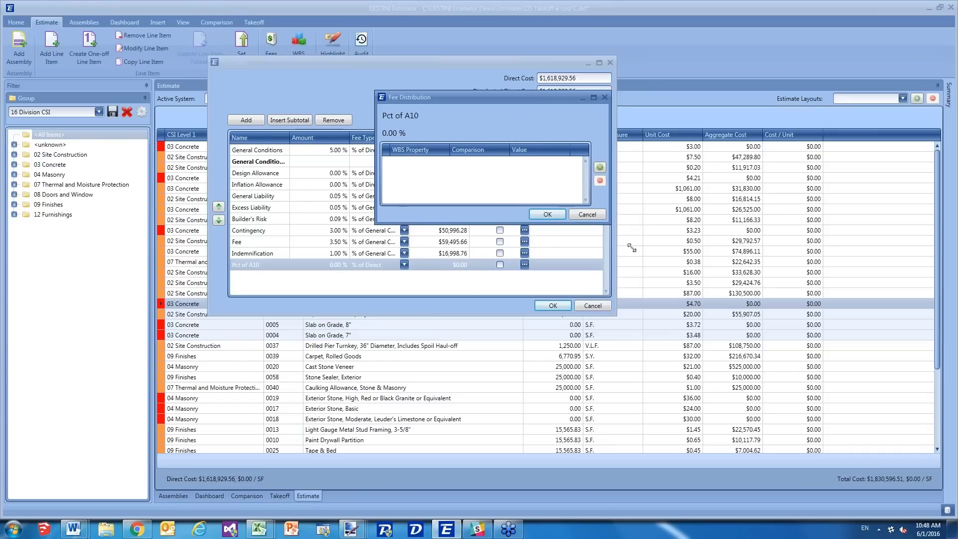
pyautogui.moveTo(632, 248); pyautogui.dragTo(648, 271)
pyautogui.click(637, 189)
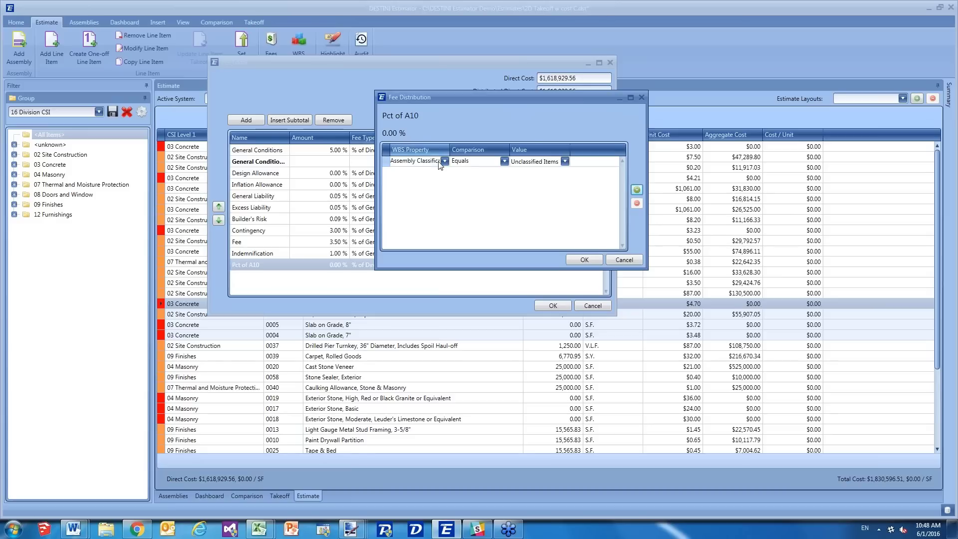
pyautogui.moveTo(449, 150); pyautogui.dragTo(463, 150)
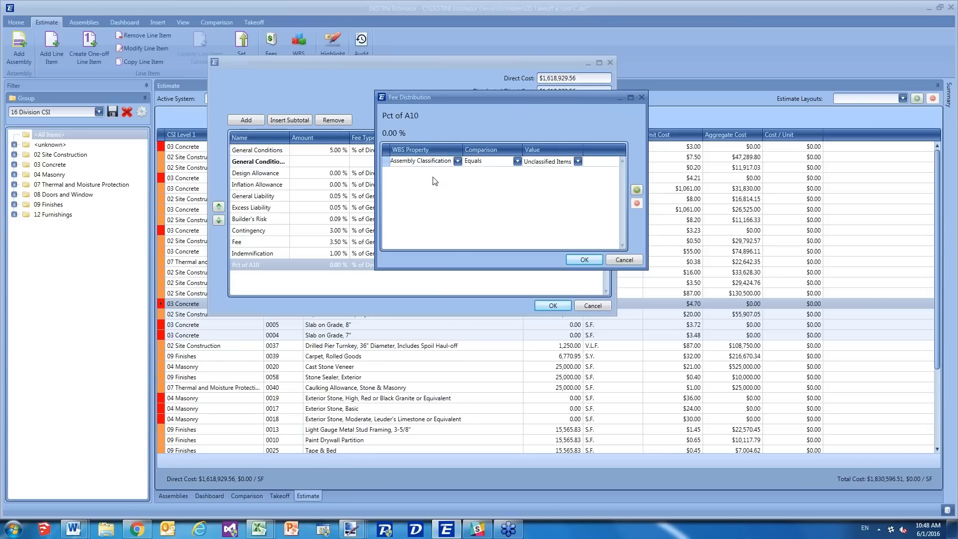
# - Try to distribute the fee by a criterion of Assembly Classification equals A10 Foundations and accept it
pyautogui.click(458, 160)
pyautogui.click(458, 160)
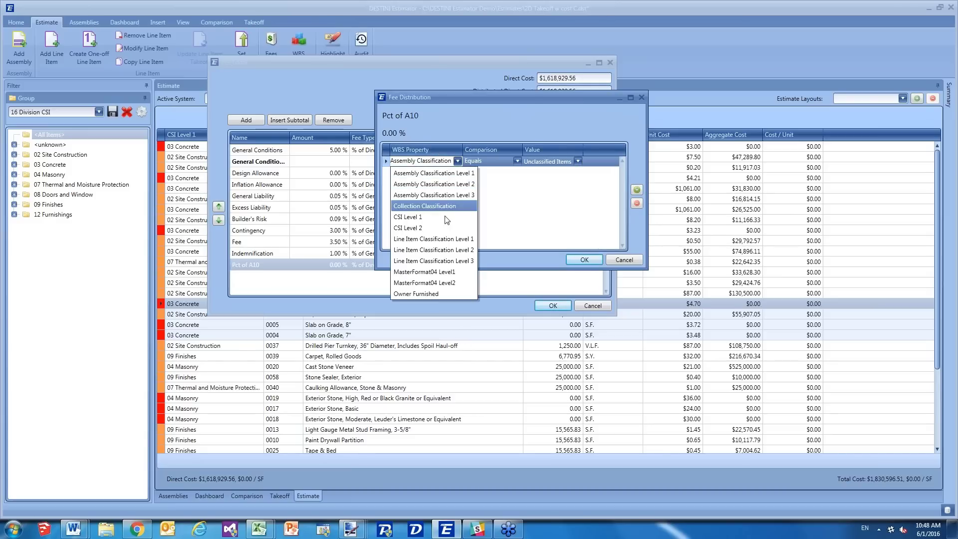
pyautogui.click(444, 239)
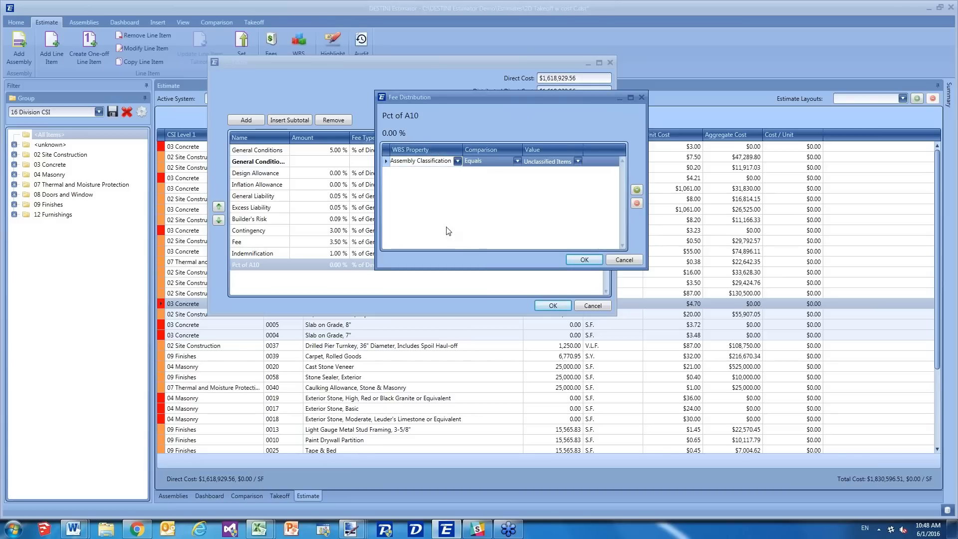
pyautogui.click(558, 161)
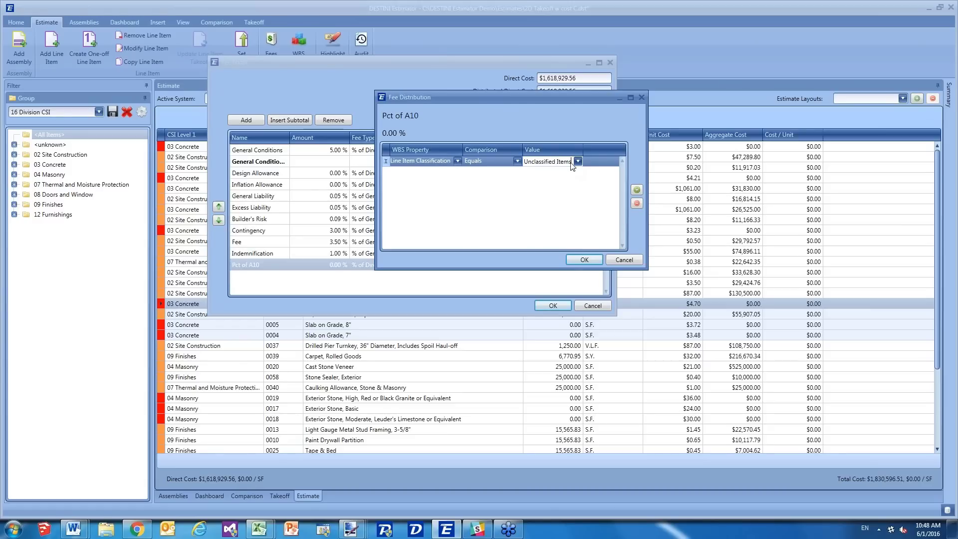
pyautogui.click(572, 162)
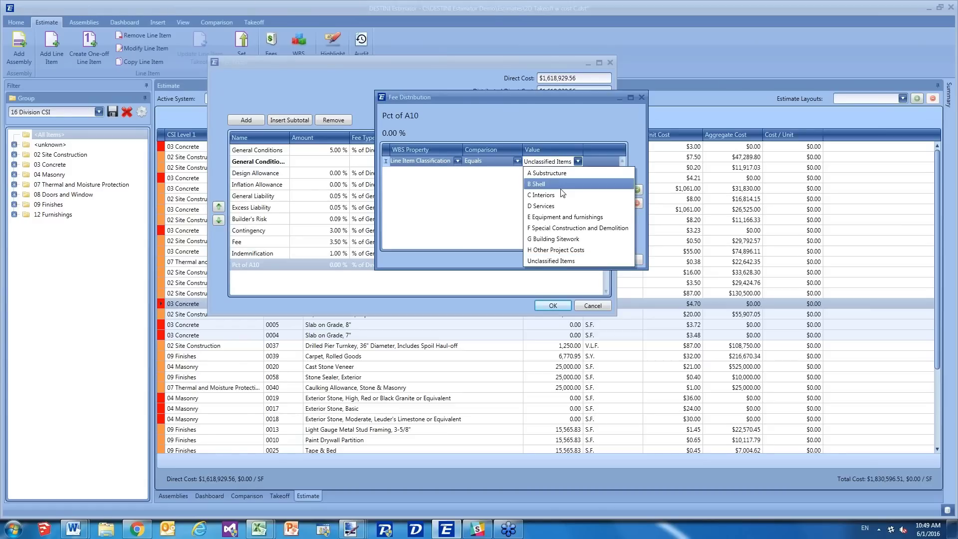
pyautogui.click(460, 184)
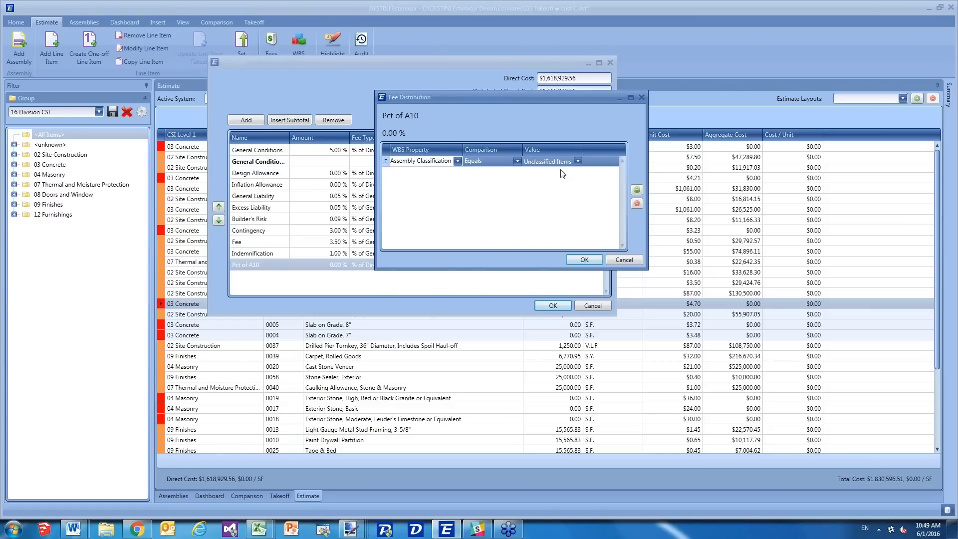
pyautogui.click(563, 162)
pyautogui.click(564, 162)
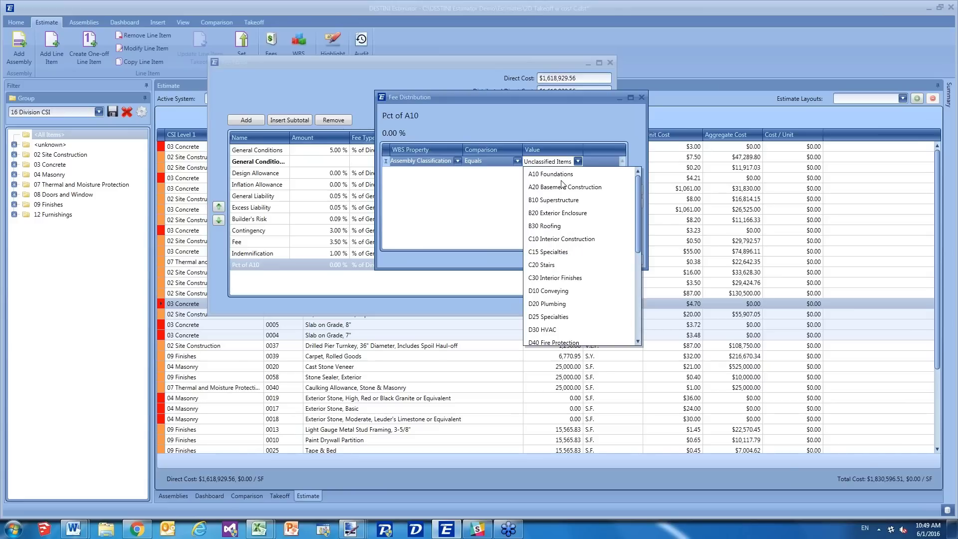
pyautogui.click(559, 176)
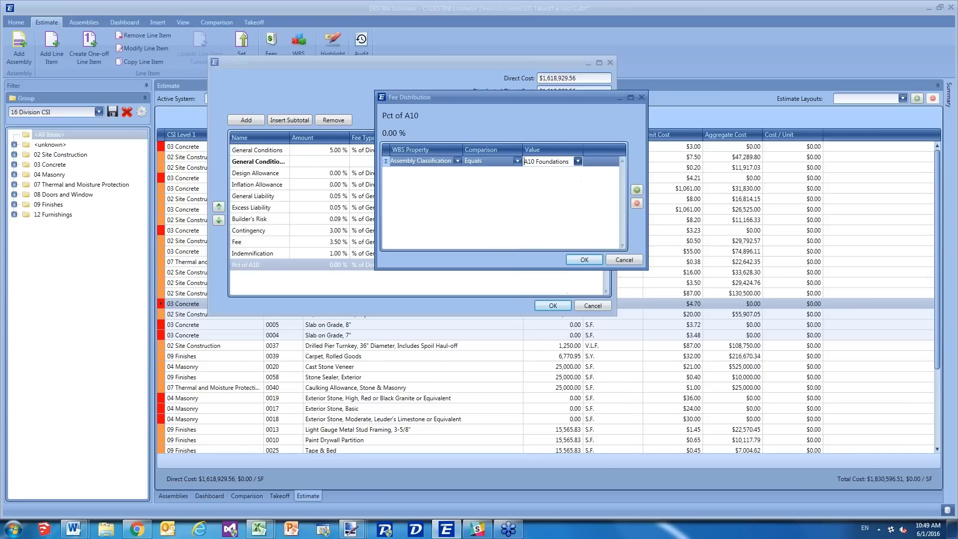
pyautogui.click(581, 263)
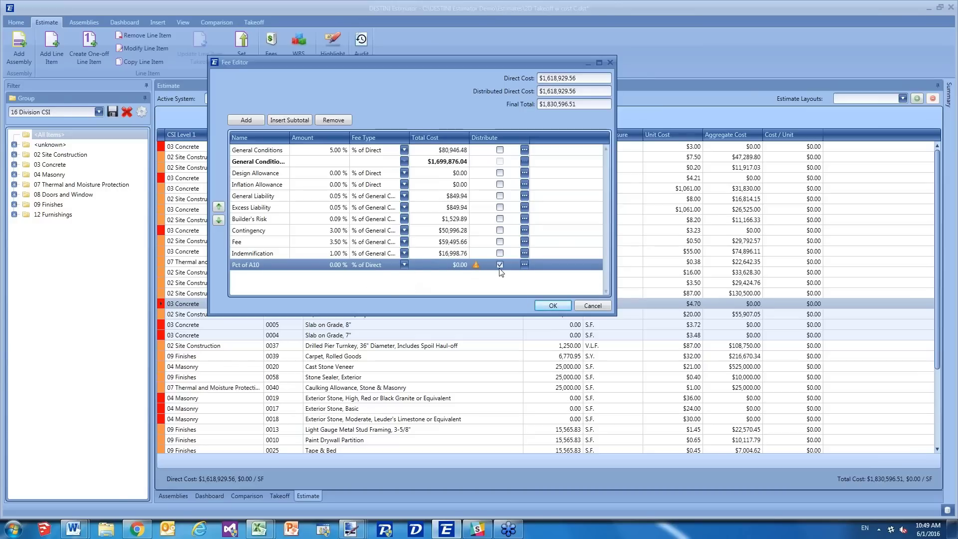
# - Rename the Pct of A10 fee to Pct of 03 Concrete
pyautogui.moveTo(477, 269)
pyautogui.press('BackSpace')
pyautogui.write('03')
pyautogui.press('BackSpace')
pyautogui.press('BackSpace')
pyautogui.write('03 Concrete')
# - Change the fee's distribution criterion to CSI Level 1 equals 03 Concrete and accept it
pyautogui.click(525, 265)
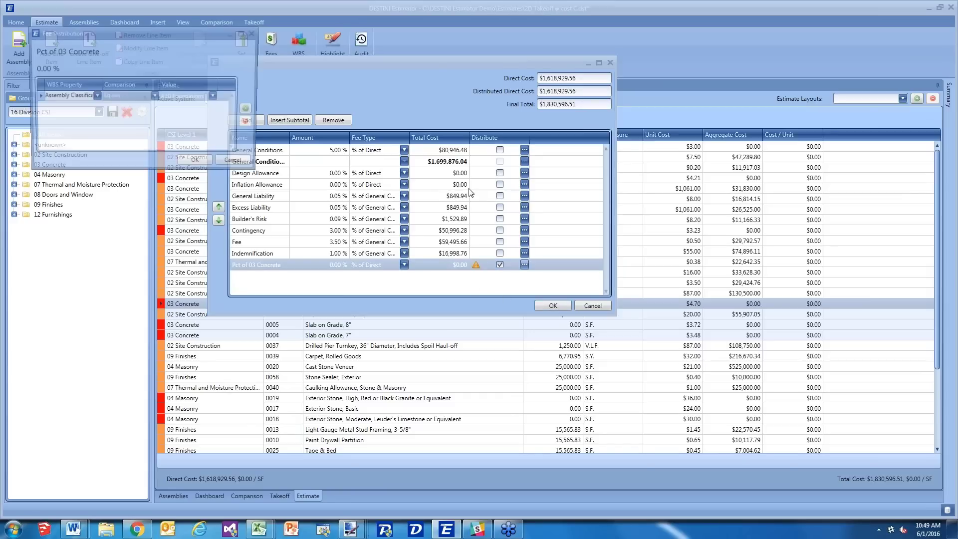
pyautogui.click(250, 110)
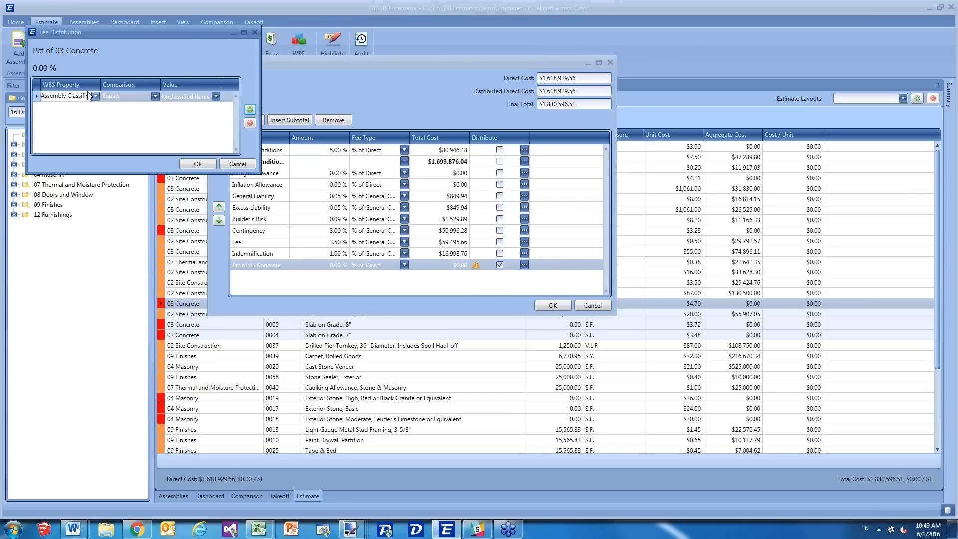
pyautogui.click(95, 96)
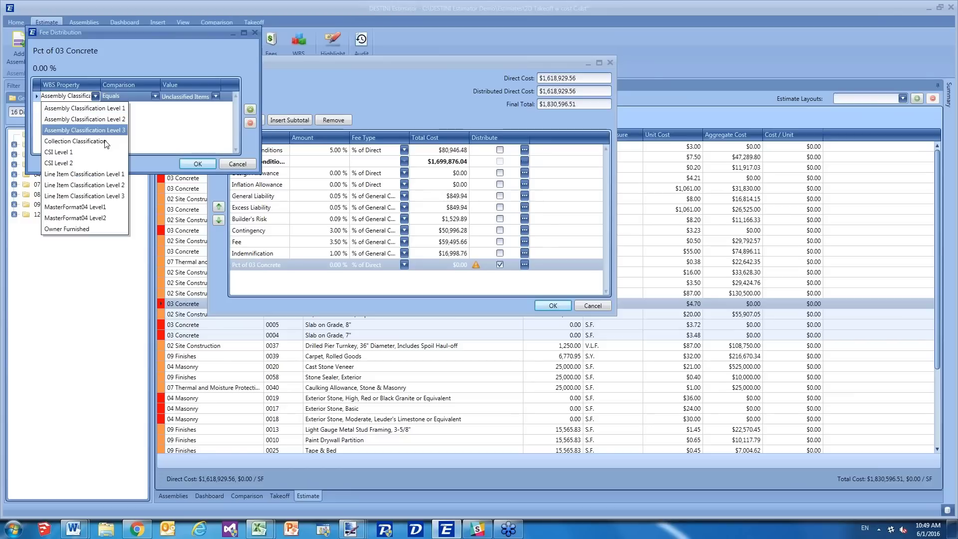
pyautogui.click(59, 151)
pyautogui.click(215, 97)
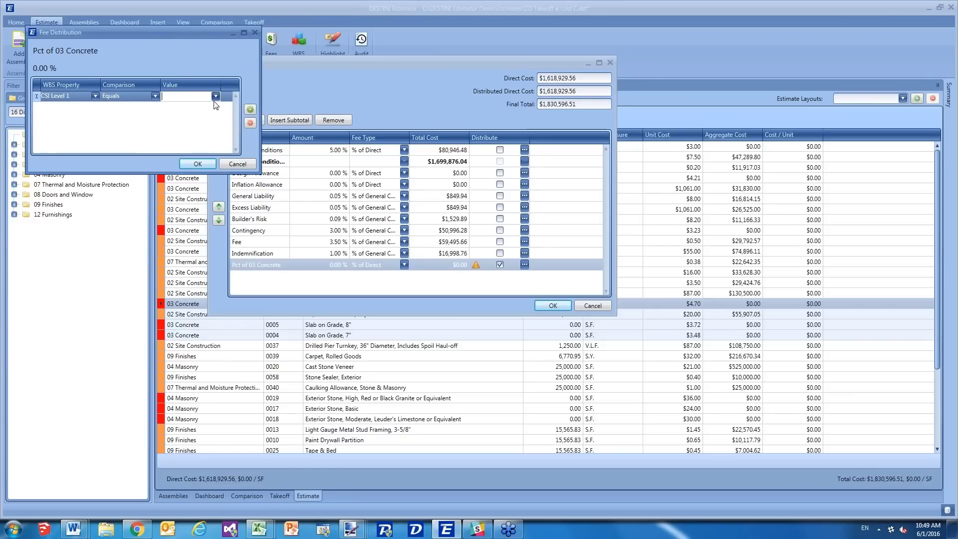
pyautogui.click(215, 96)
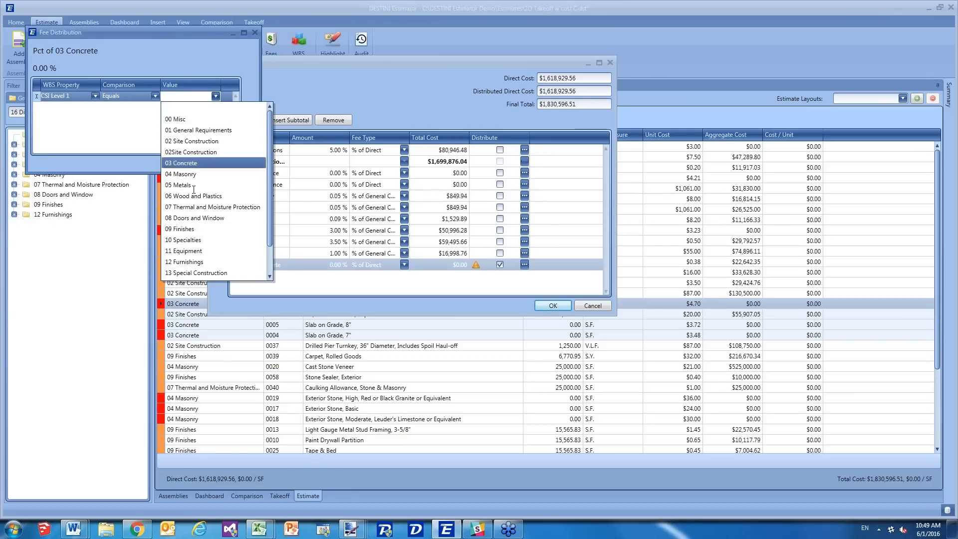
pyautogui.click(197, 162)
pyautogui.click(199, 163)
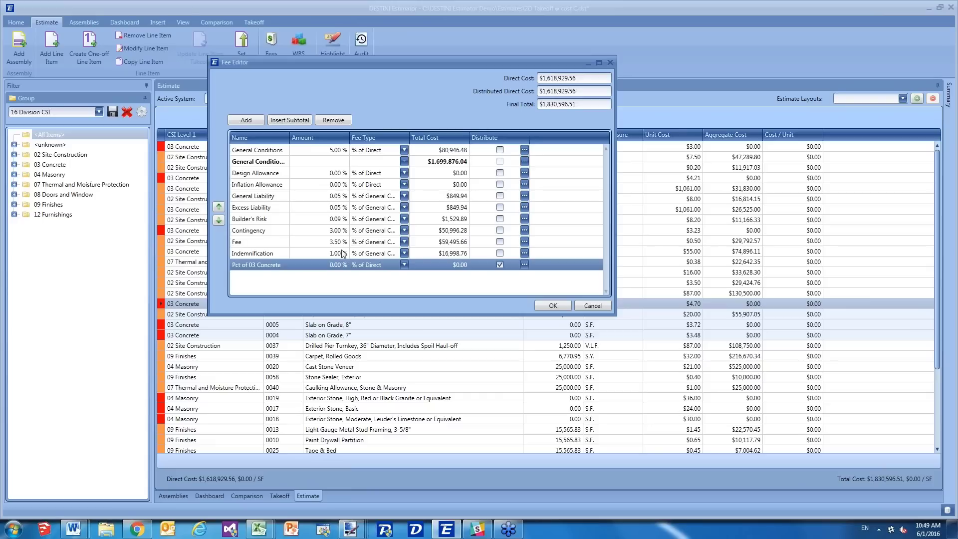
# - Set the amount of the Pct of 03 Concrete fee to 5%
pyautogui.click(343, 252)
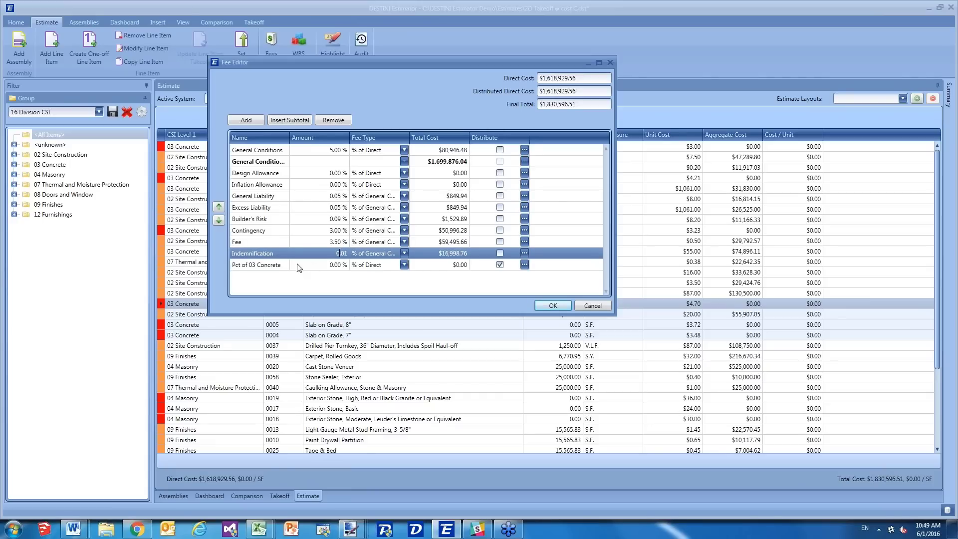
pyautogui.click(271, 267)
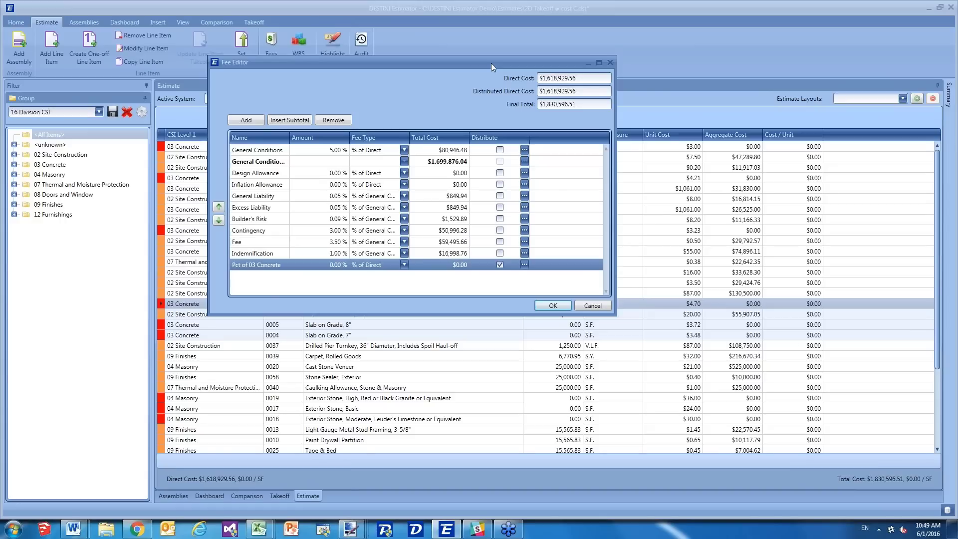
pyautogui.moveTo(491, 62); pyautogui.dragTo(534, 66)
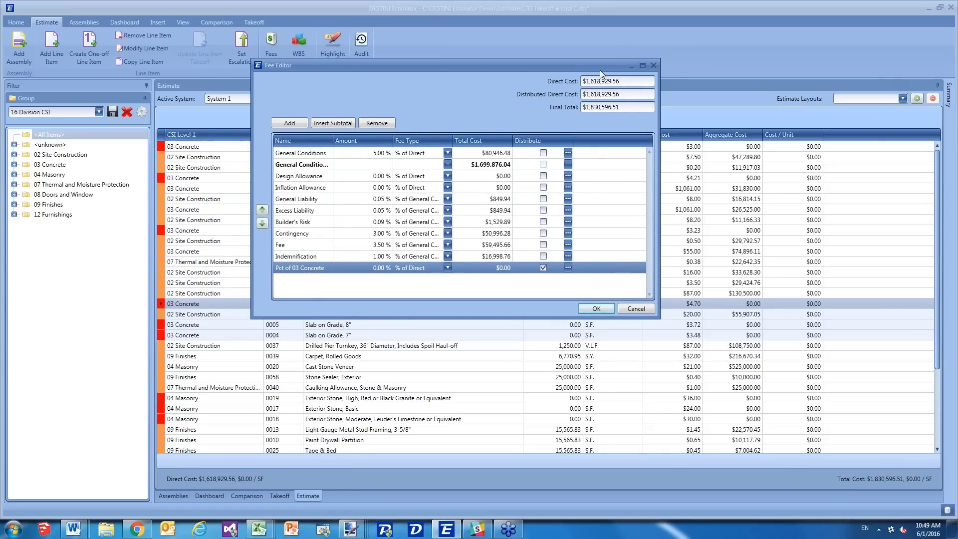
pyautogui.moveTo(600, 69); pyautogui.dragTo(734, 85)
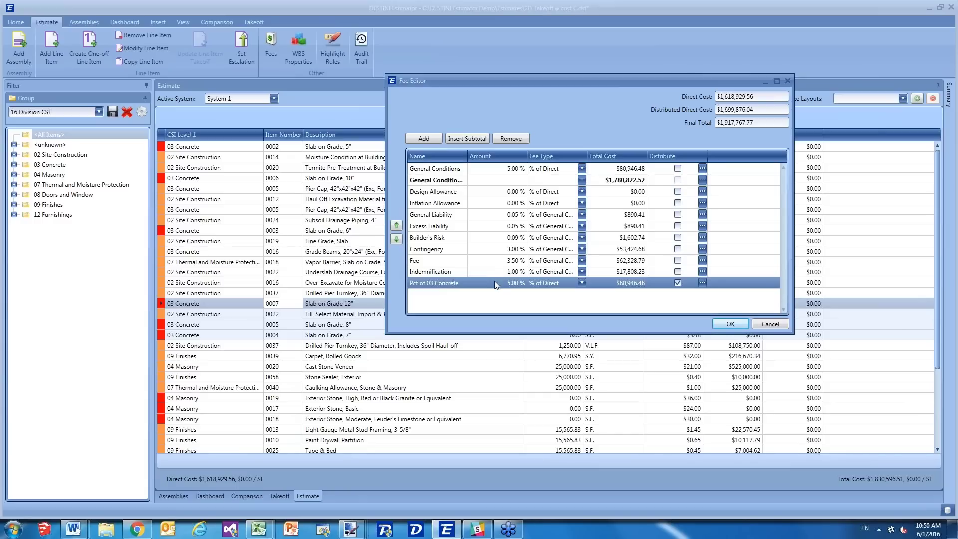
# - Add another fee, set its fee type to Bond and open its amount for editing
pyautogui.click(420, 138)
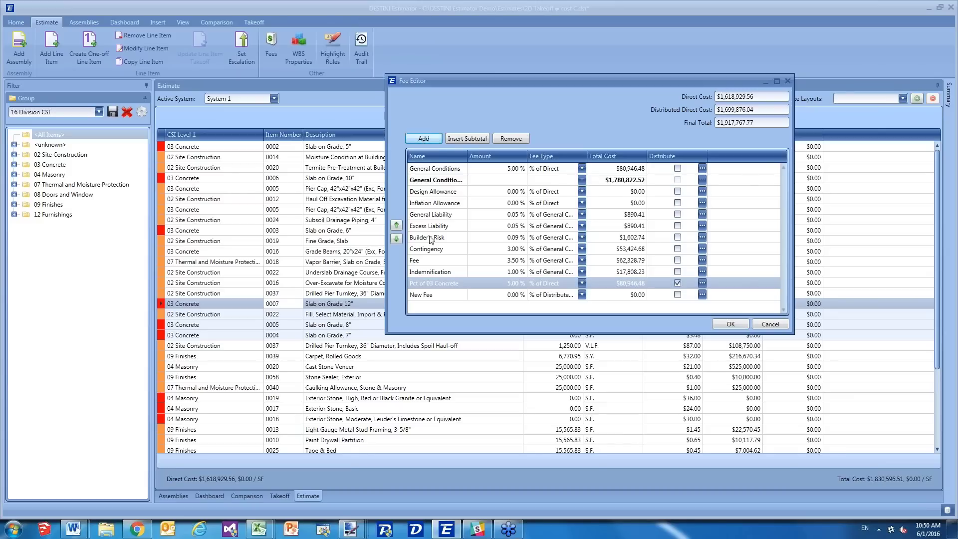
pyautogui.click(456, 296)
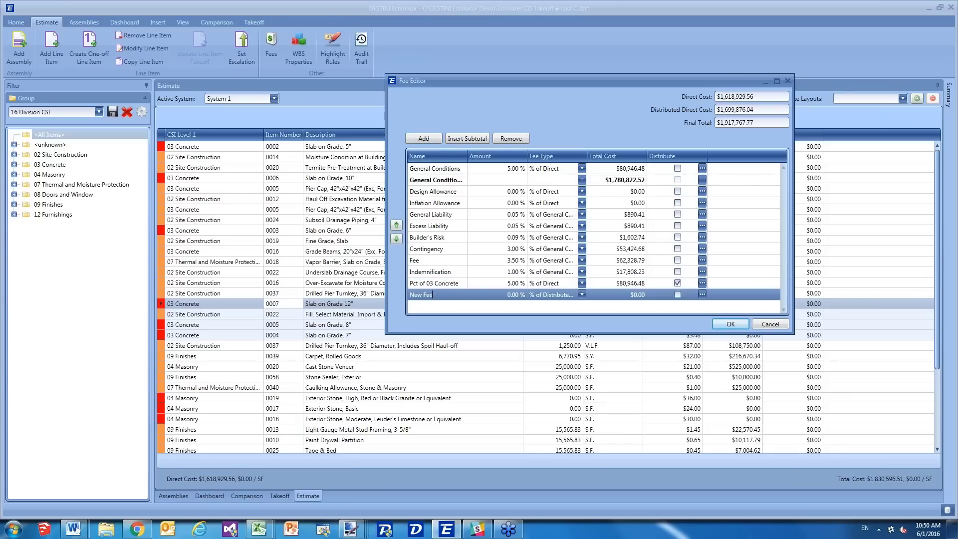
pyautogui.click(582, 295)
pyautogui.click(577, 304)
pyautogui.click(582, 294)
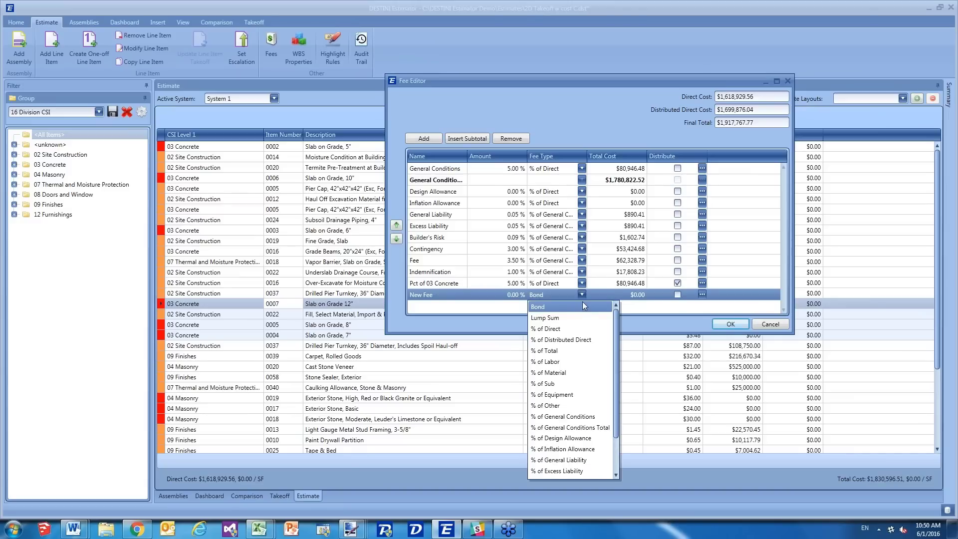
pyautogui.click(581, 306)
pyautogui.click(500, 295)
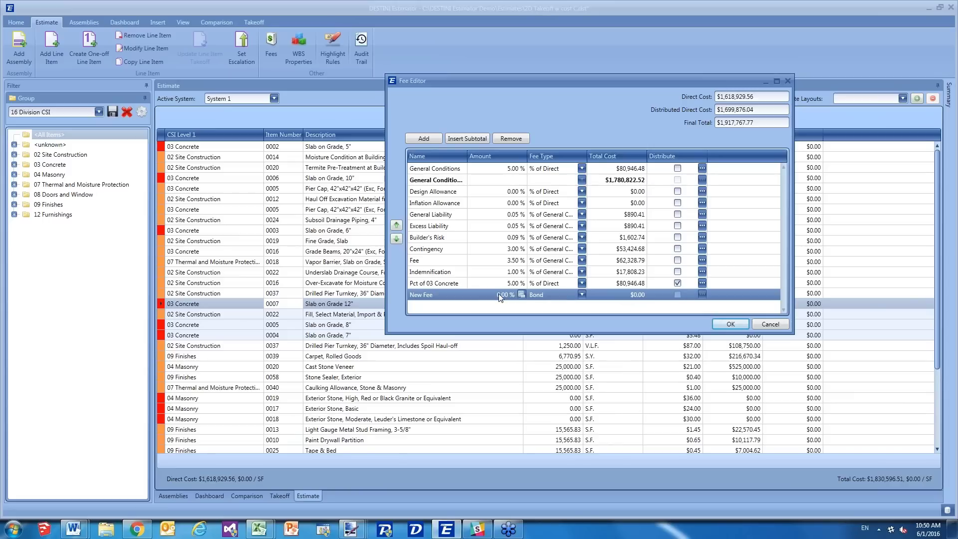
# - Open the new bond fee's details, enlarge the editor and add a fee step for the first $100,000
pyautogui.click(522, 294)
pyautogui.click(522, 294)
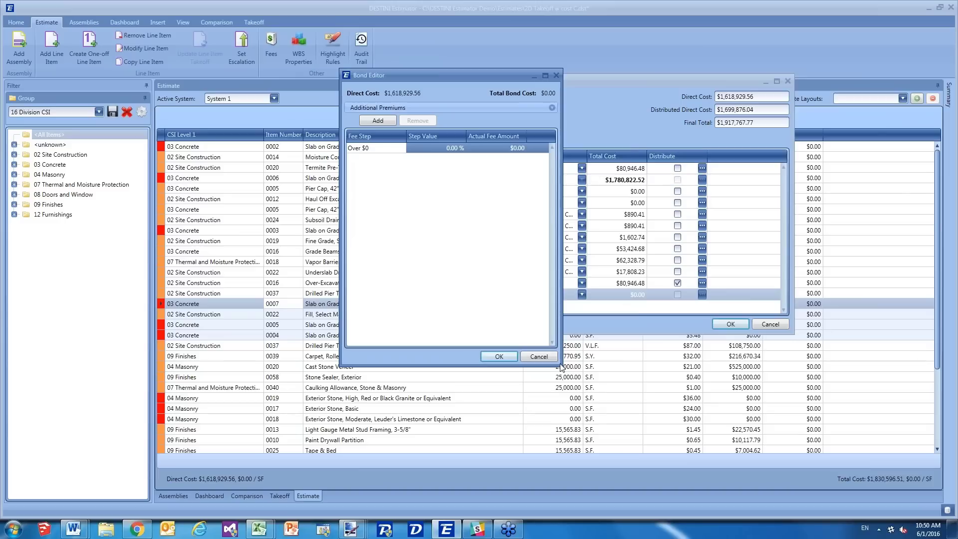
pyautogui.moveTo(561, 368); pyautogui.dragTo(638, 385)
pyautogui.click(374, 148)
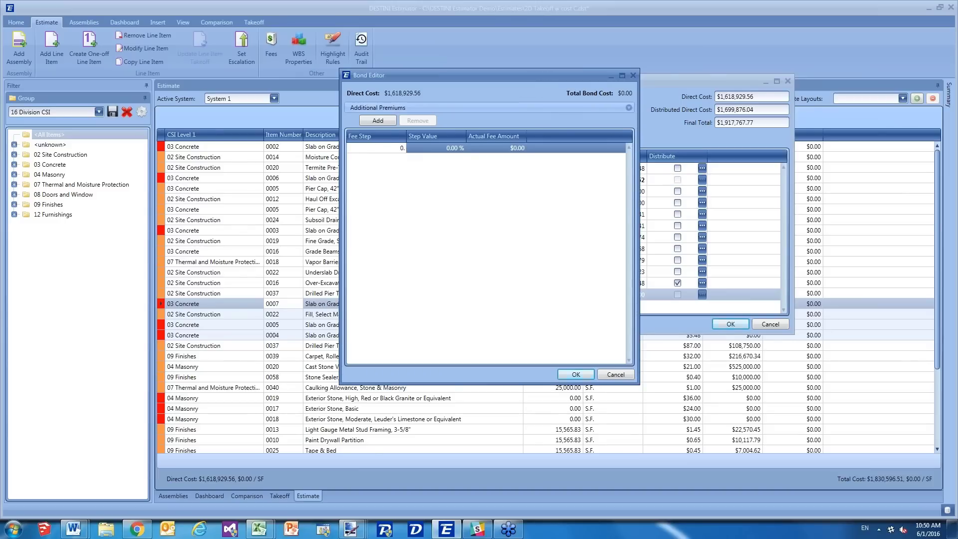
pyautogui.click(384, 121)
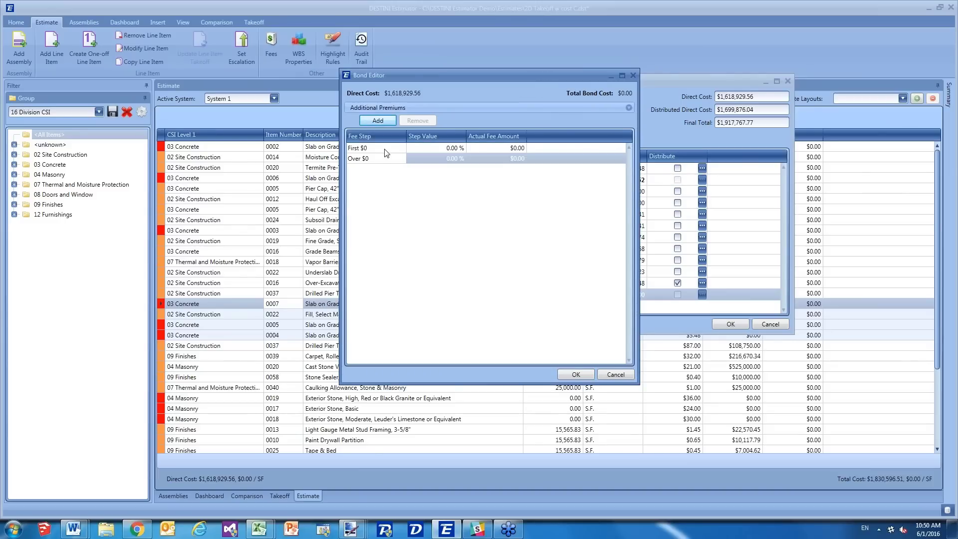
pyautogui.click(380, 148)
pyautogui.write('100,00')
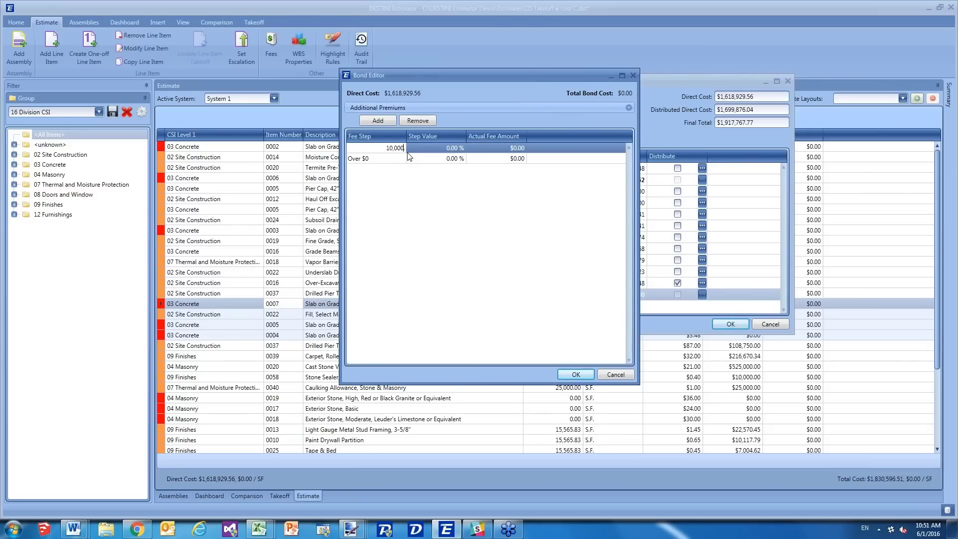
pyautogui.write('0')
# - Set the step value of the first $100,000 fee step to 2%
pyautogui.click(447, 148)
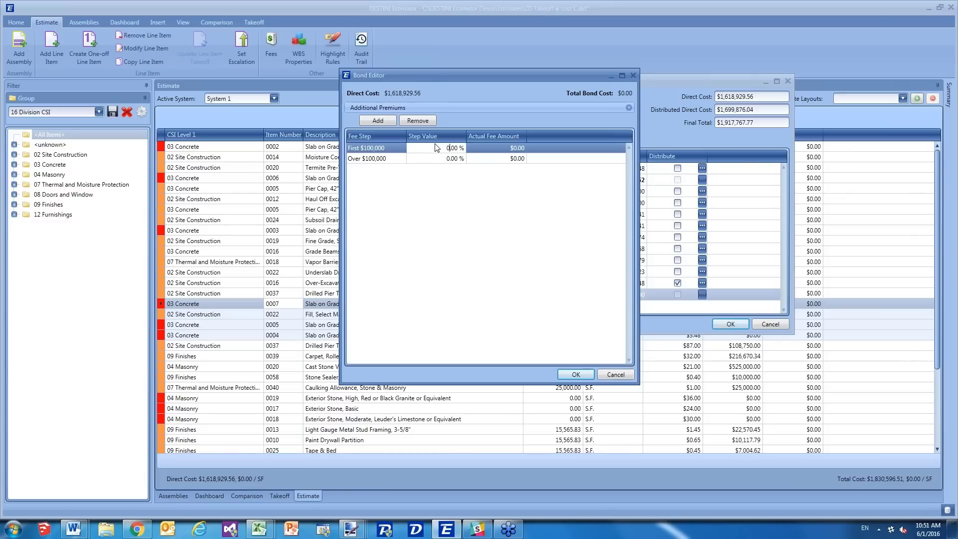
pyautogui.write('20')
pyautogui.press('BackSpace')
pyautogui.press('BackSpace')
pyautogui.press('Down')
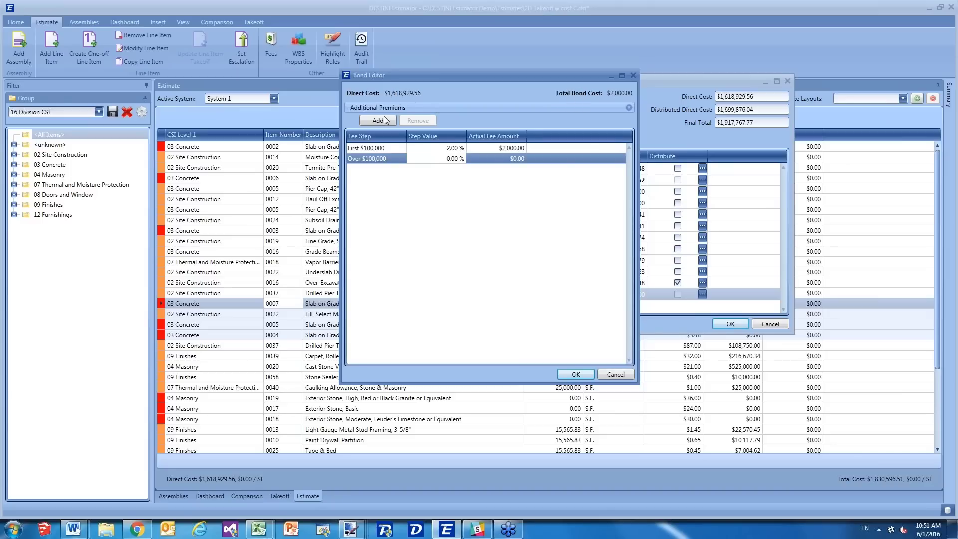
# - Add a second bond fee step covering the next $2,000,000 with a step value of 1%
pyautogui.click(380, 158)
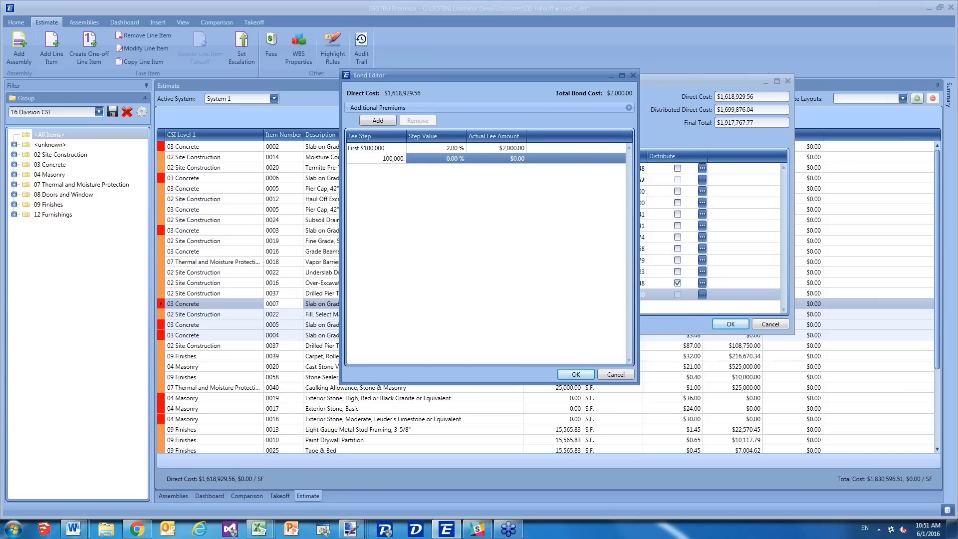
pyautogui.click(389, 122)
pyautogui.click(400, 159)
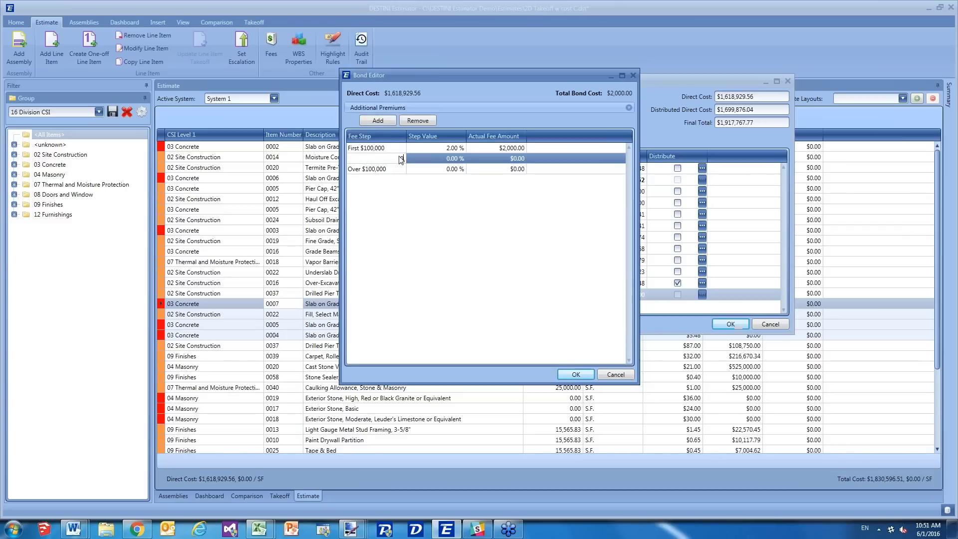
pyautogui.write('2000000')
pyautogui.click(447, 159)
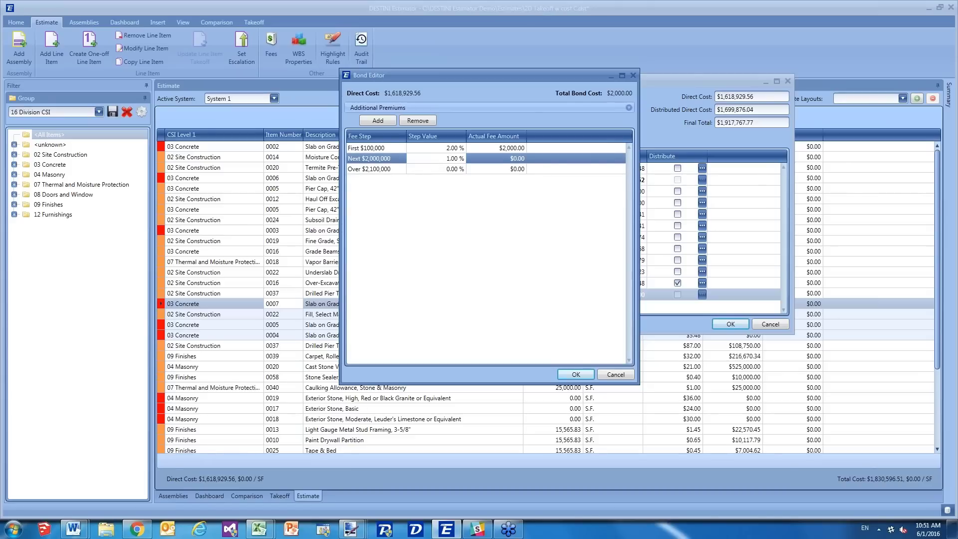
pyautogui.click(444, 170)
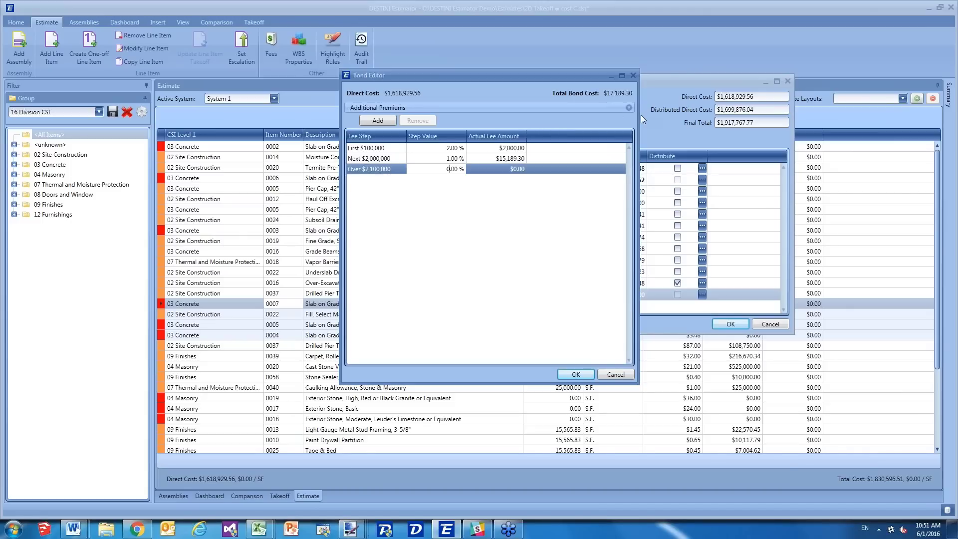
pyautogui.click(494, 160)
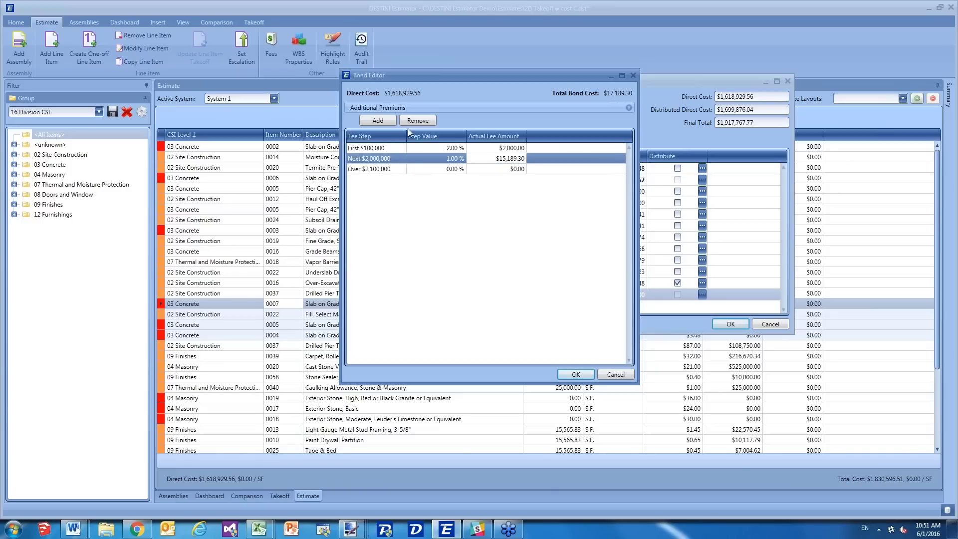
# - Under the additional premiums, set the construction term to 24 months, the project duration threshold to 12 months and the duration premium to 1%
pyautogui.click(629, 108)
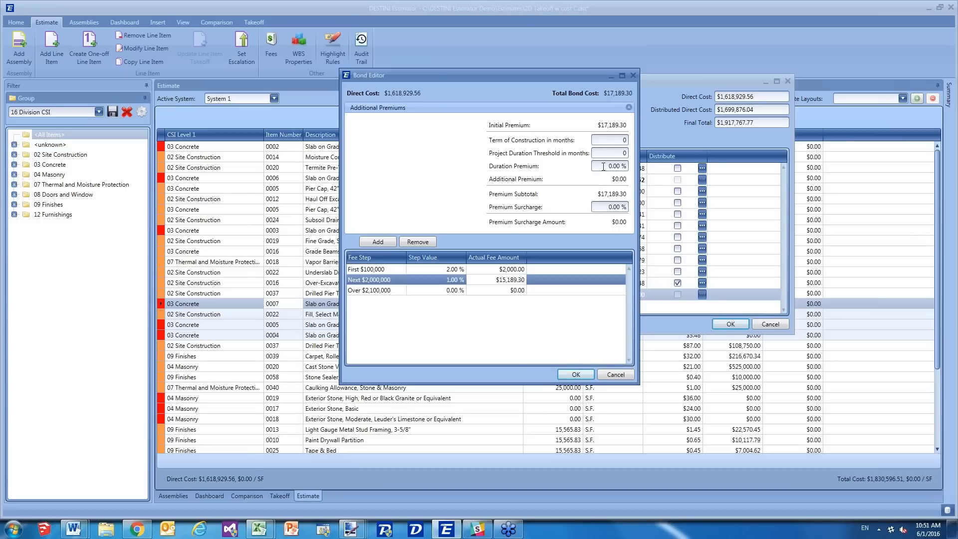
pyautogui.click(611, 142)
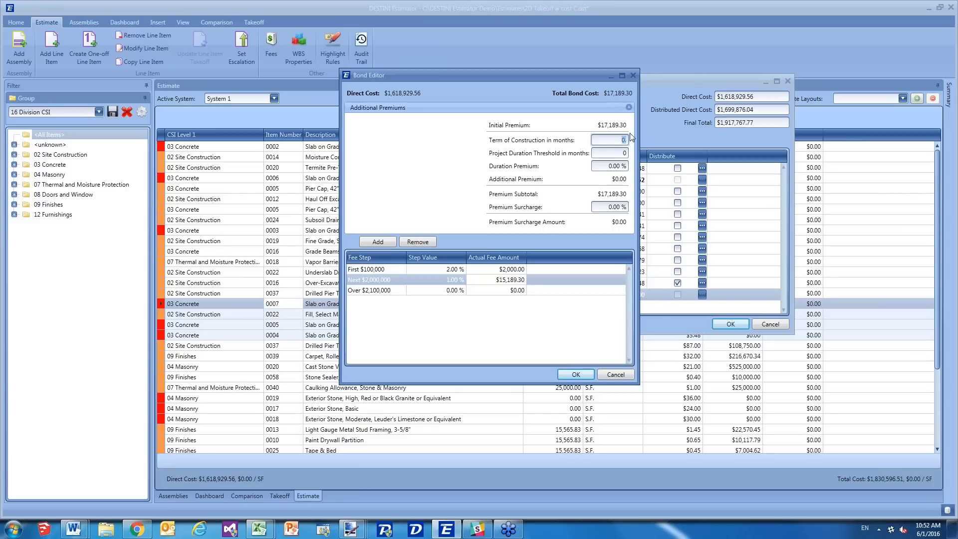
pyautogui.write('12.')
pyautogui.click(606, 154)
pyautogui.write('2')
pyautogui.click(612, 166)
pyautogui.click(615, 152)
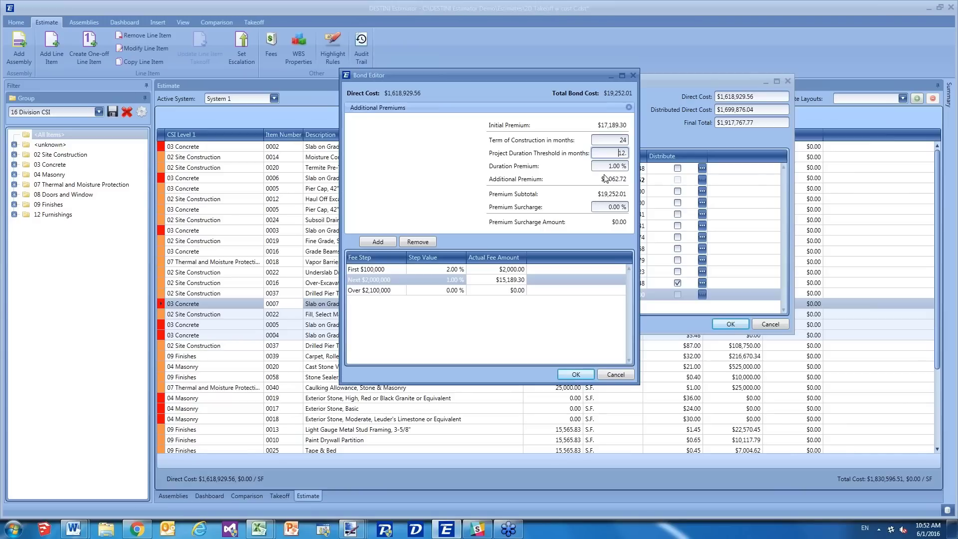
# - Set the bond's premium surcharge to 2%, and accept the bond settings and the fee list
pyautogui.click(603, 207)
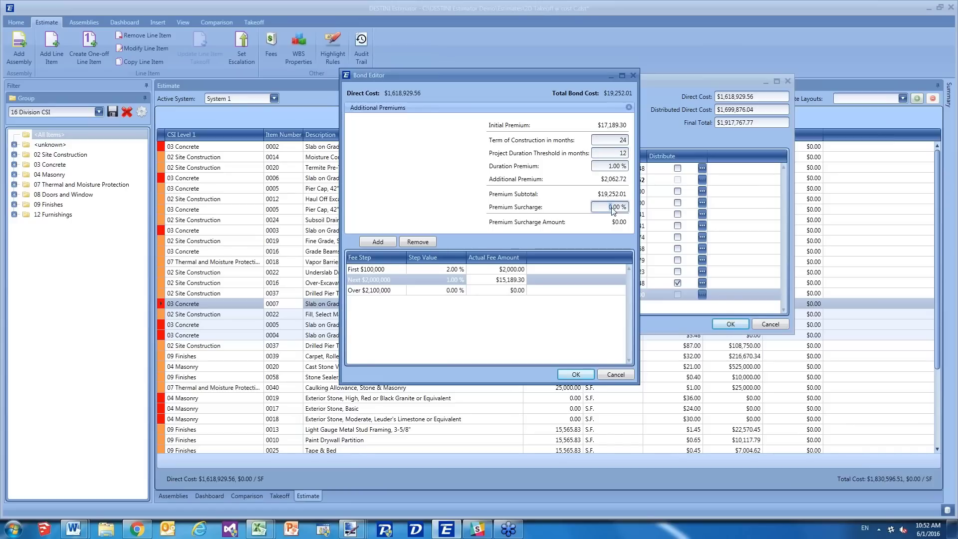
pyautogui.write('2')
pyautogui.click(609, 166)
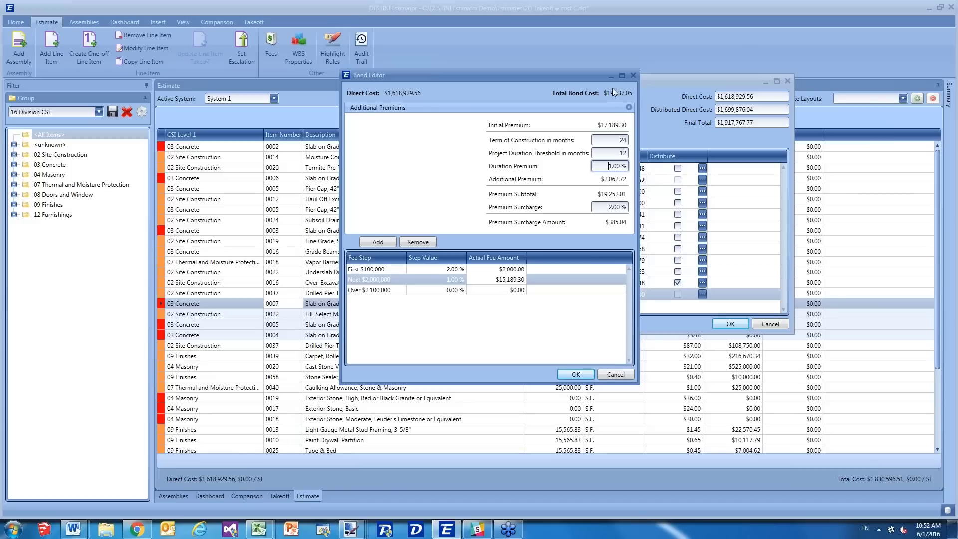
pyautogui.click(575, 375)
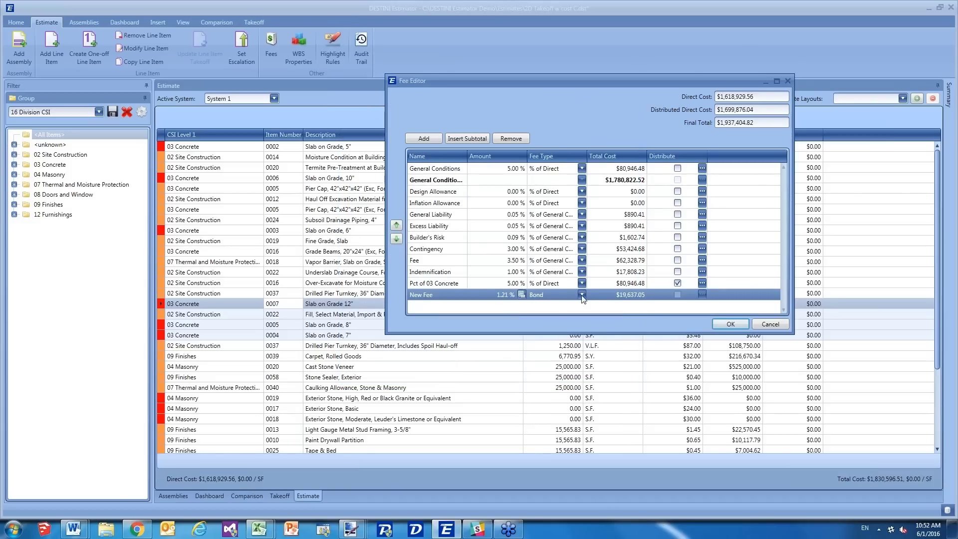
pyautogui.click(718, 323)
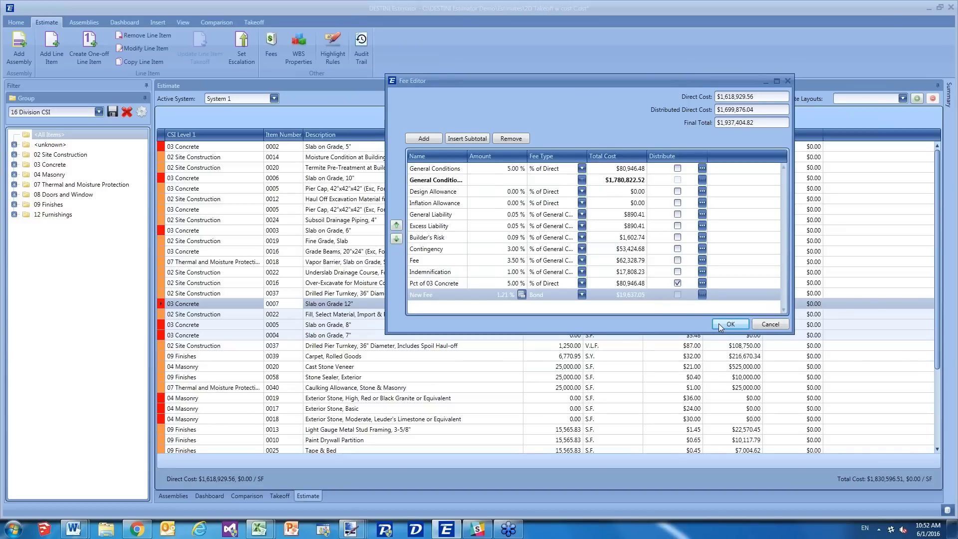
pyautogui.click(718, 323)
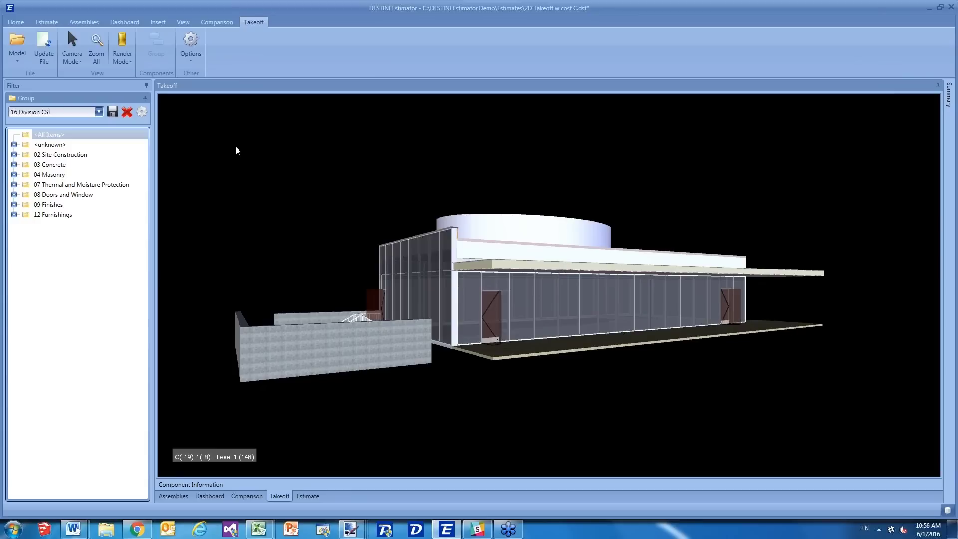
# - Select individual glass panels on the building's facade in the 3D takeoff model
pyautogui.click(383, 256)
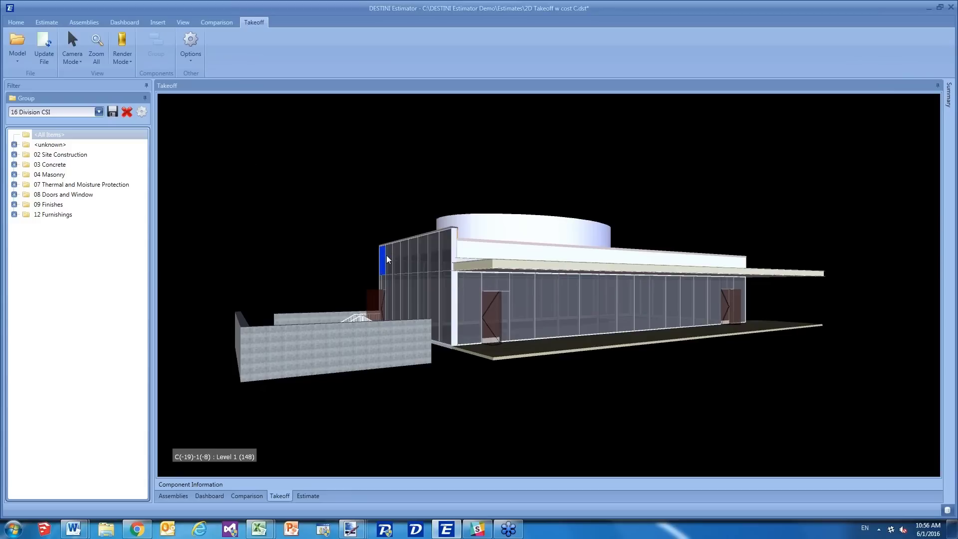
pyautogui.click(550, 302)
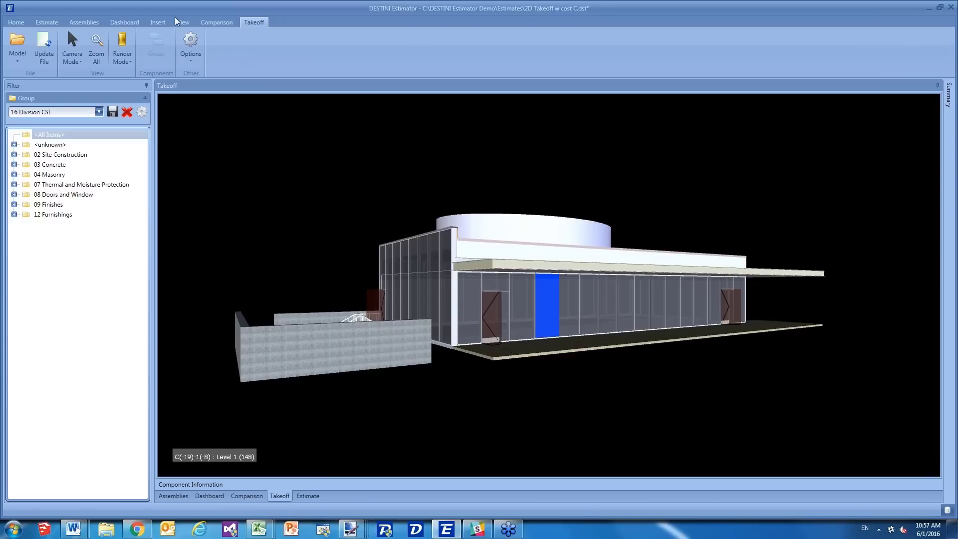
pyautogui.click(14, 24)
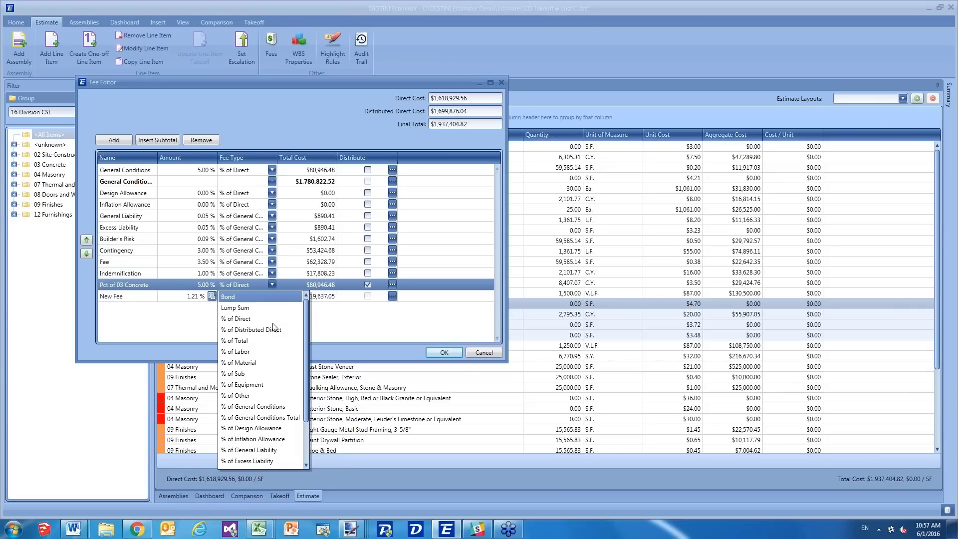
# - Change the fee type of Pct of 03 Concrete to % of Material and open its distribution criteria
pyautogui.click(239, 363)
pyautogui.click(272, 297)
pyautogui.click(392, 286)
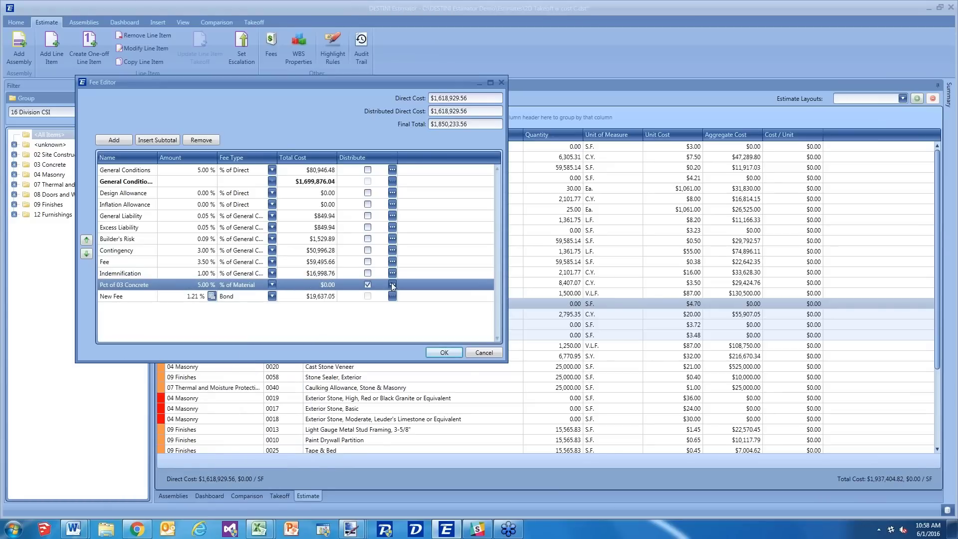
pyautogui.click(392, 285)
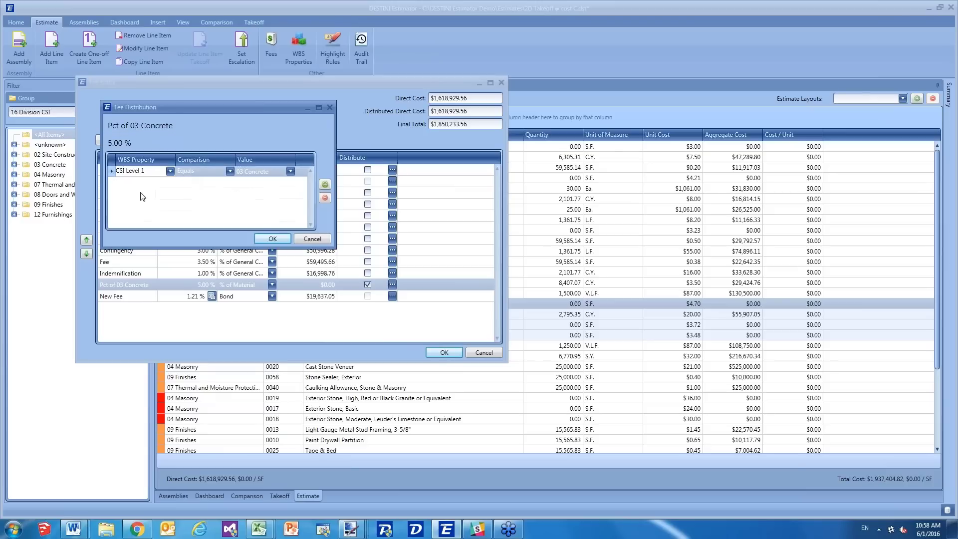